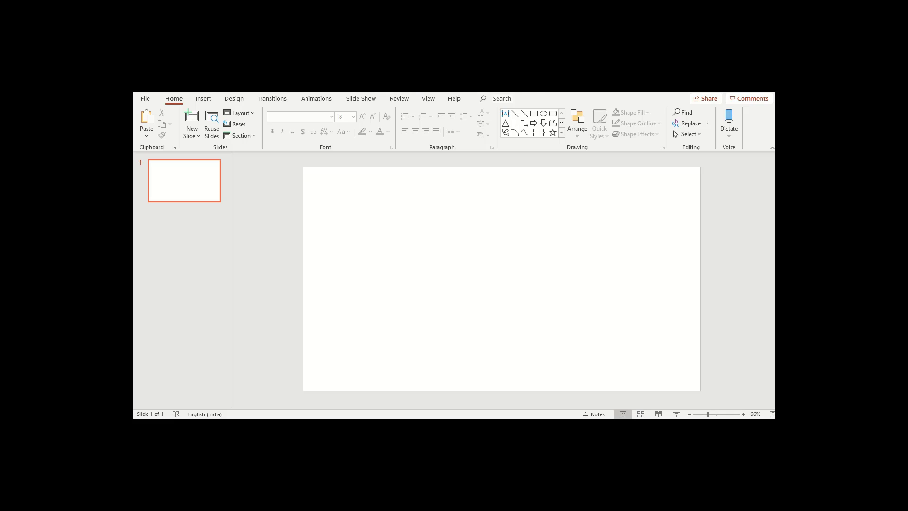
- Draw a blue 11.57 cm circle near the centre of the blank slide
{"action": "left_click", "coordinate": [203, 99]}
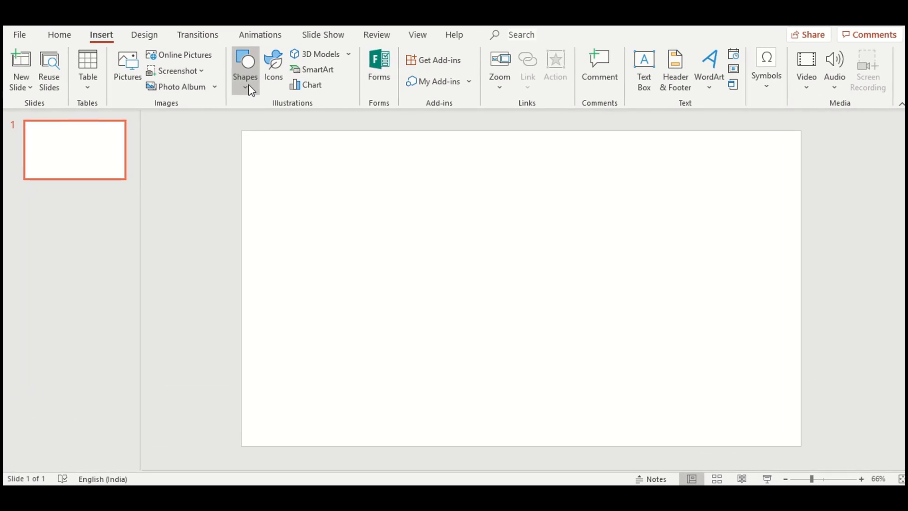
{"action": "left_click", "coordinate": [306, 122]}
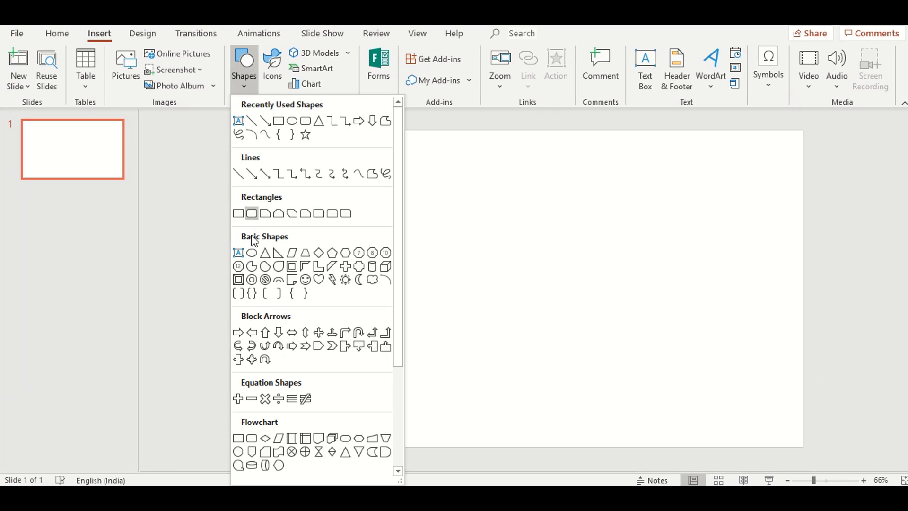
{"action": "left_click", "coordinate": [292, 121]}
{"action": "mouse_move", "coordinate": [432, 186]}
{"action": "left_mouse_down"}
{"action": "mouse_move", "coordinate": [625, 334]}
{"action": "mouse_move", "coordinate": [625, 380]}
{"action": "left_mouse_up"}
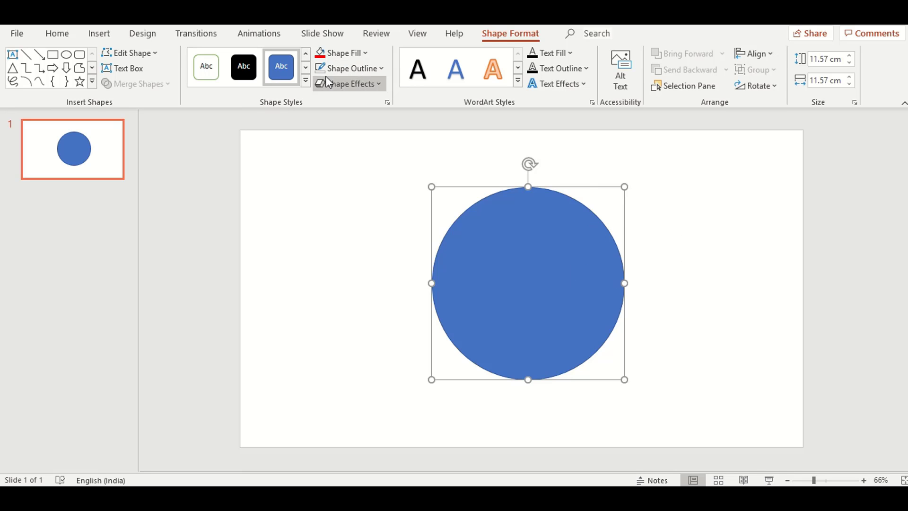
{"action": "left_click", "coordinate": [702, 211]}
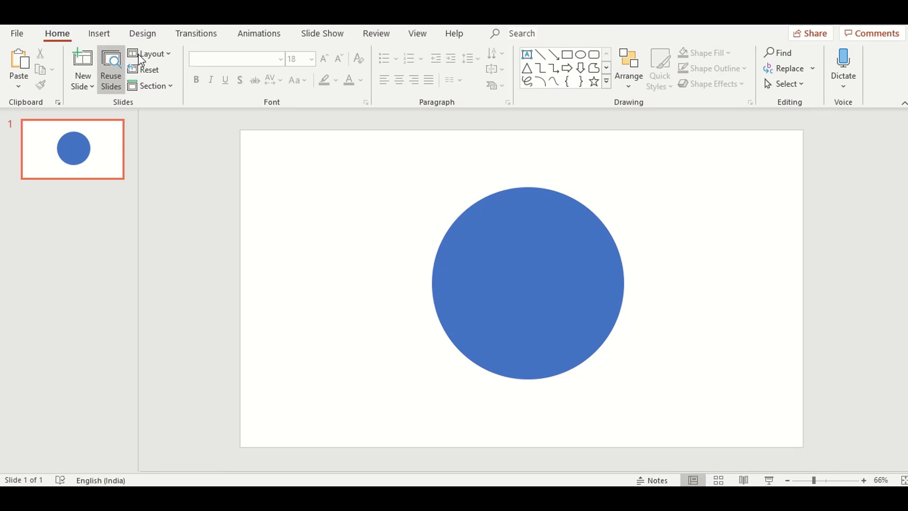
{"action": "left_click", "coordinate": [105, 41]}
{"action": "left_click_drag", "start_coordinate": [475, 240], "coordinate": [483, 243]}
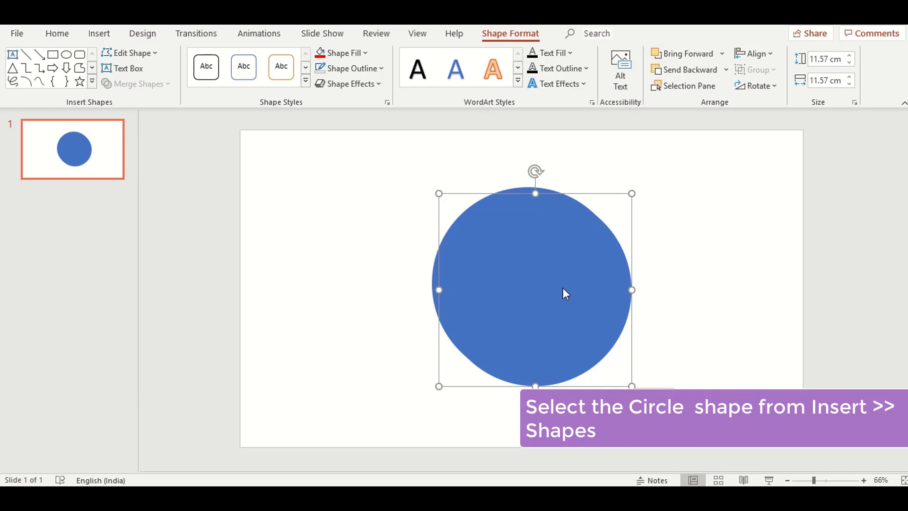
- Copy the blue circle and fill the copy with gold
{"action": "left_click_drag", "start_coordinate": [497, 215], "coordinate": [539, 216]}
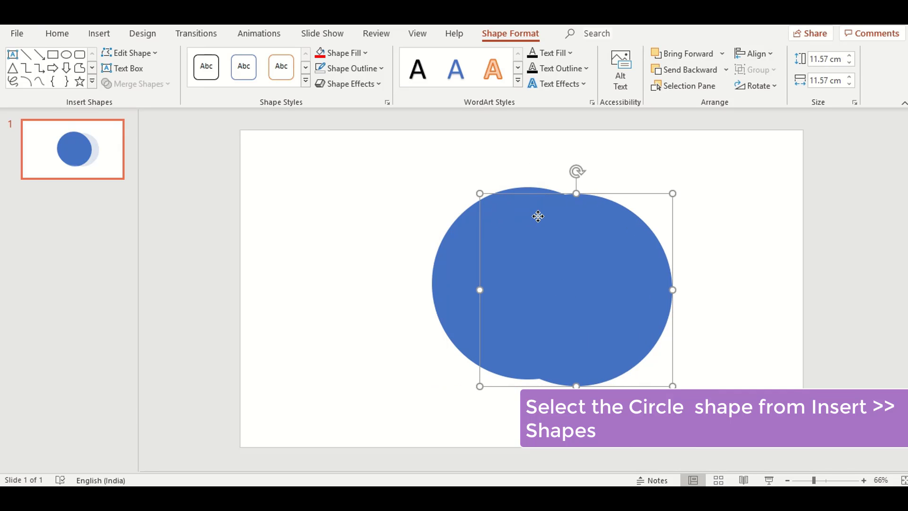
{"action": "left_click", "coordinate": [365, 53]}
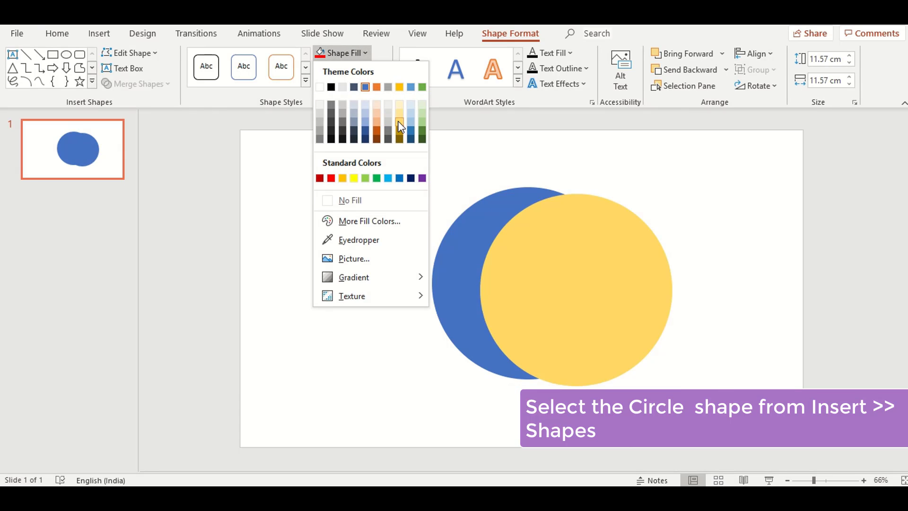
{"action": "left_click", "coordinate": [401, 126]}
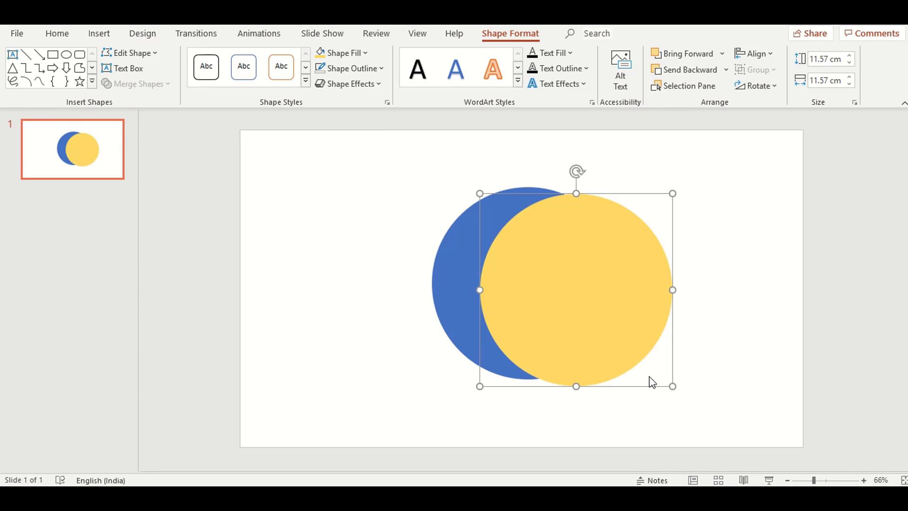
- Shrink the gold circle to 5.54 cm and centre it inside the blue circle
{"action": "left_click_drag", "start_coordinate": [673, 386], "coordinate": [575, 311]}
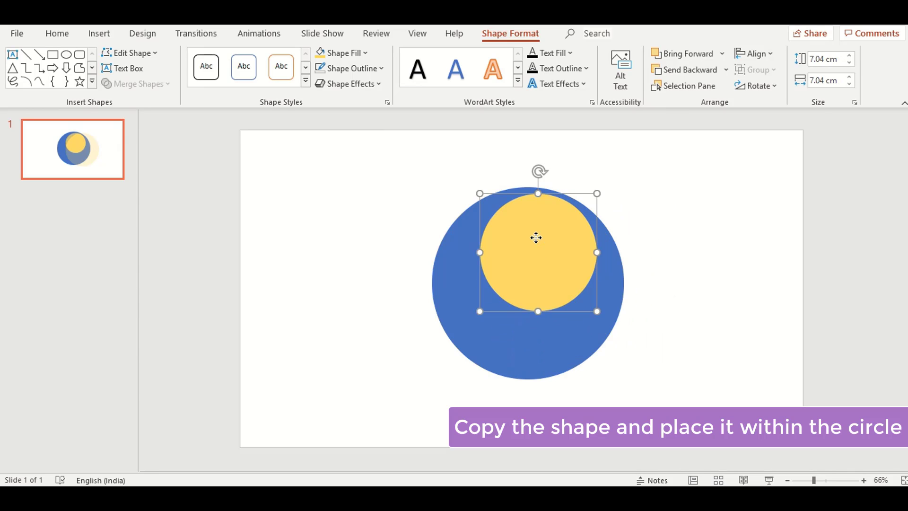
{"action": "left_click_drag", "start_coordinate": [536, 237], "coordinate": [528, 264]}
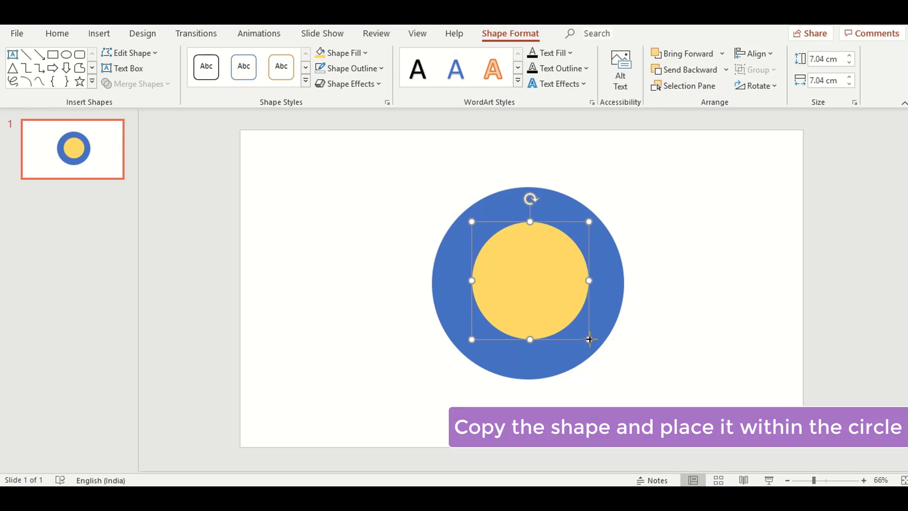
{"action": "left_click_drag", "start_coordinate": [589, 339], "coordinate": [568, 317]}
{"action": "mouse_move", "coordinate": [521, 269]}
{"action": "left_mouse_down"}
{"action": "mouse_move", "coordinate": [533, 288]}
{"action": "mouse_move", "coordinate": [529, 280]}
{"action": "left_mouse_up"}
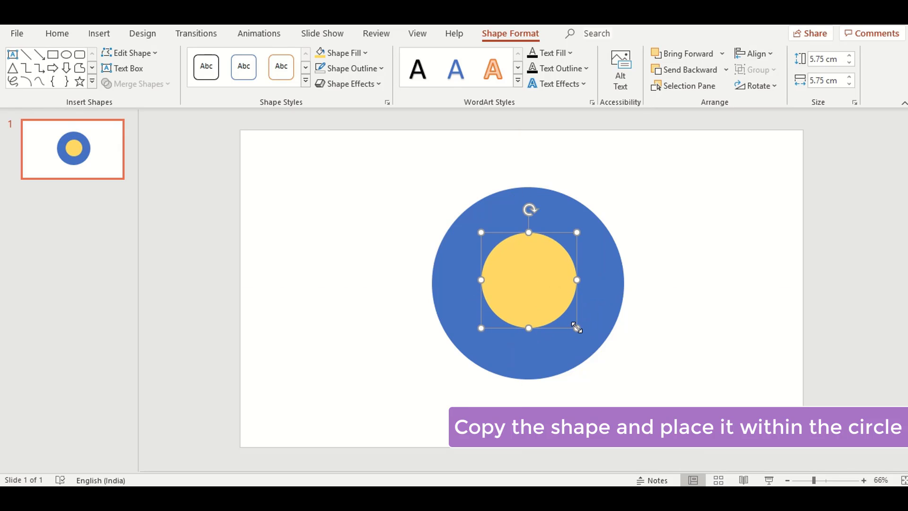
{"action": "left_click_drag", "start_coordinate": [577, 328], "coordinate": [572, 325]}
{"action": "left_click_drag", "start_coordinate": [539, 292], "coordinate": [532, 278]}
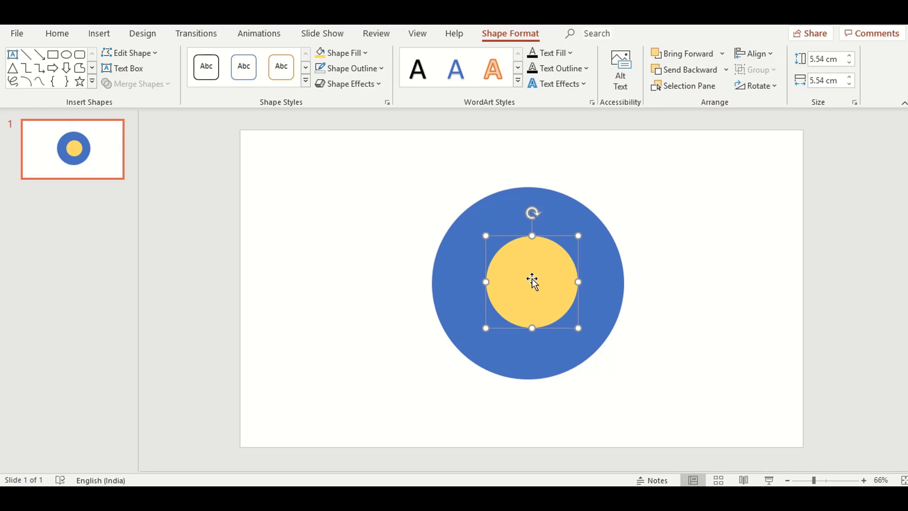
{"action": "left_click_drag", "start_coordinate": [532, 280], "coordinate": [519, 264]}
{"action": "left_click", "coordinate": [680, 242]}
{"action": "left_click", "coordinate": [528, 286]}
{"action": "left_click", "coordinate": [519, 275]}
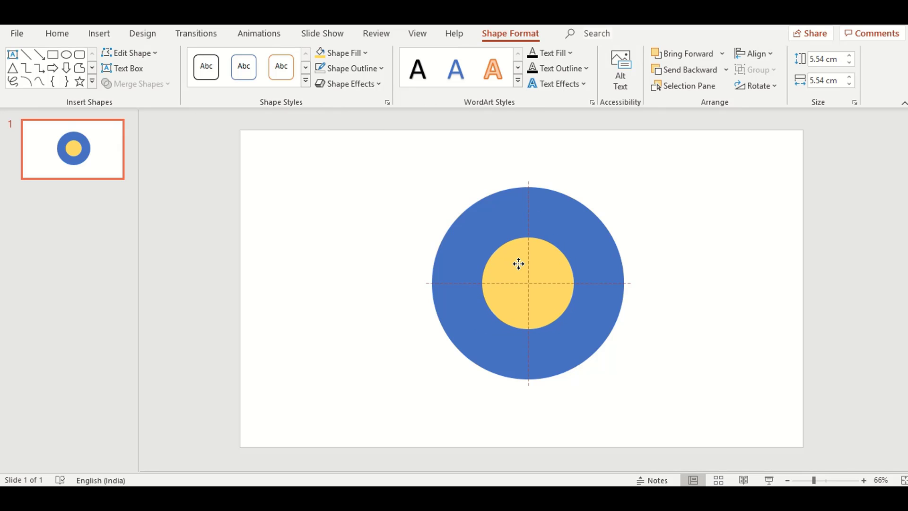
{"action": "left_click_drag", "start_coordinate": [519, 264], "coordinate": [520, 266]}
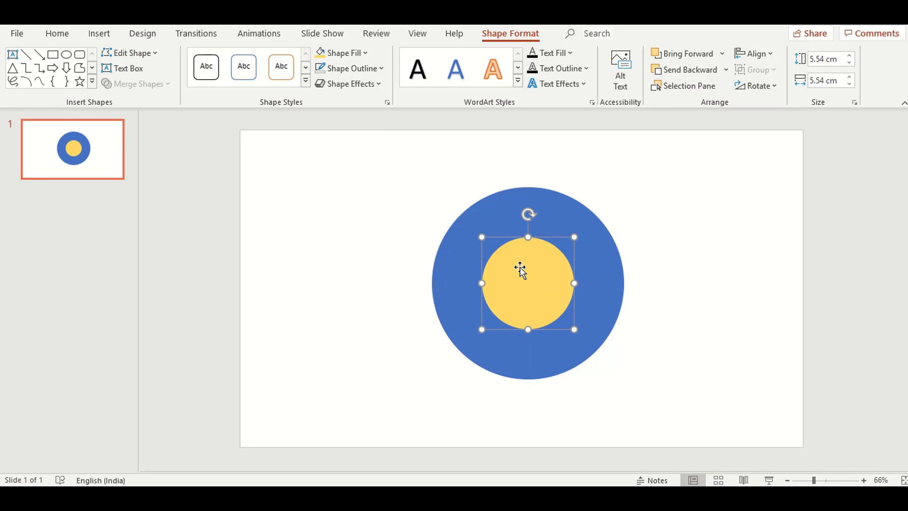
{"action": "left_click", "coordinate": [729, 219]}
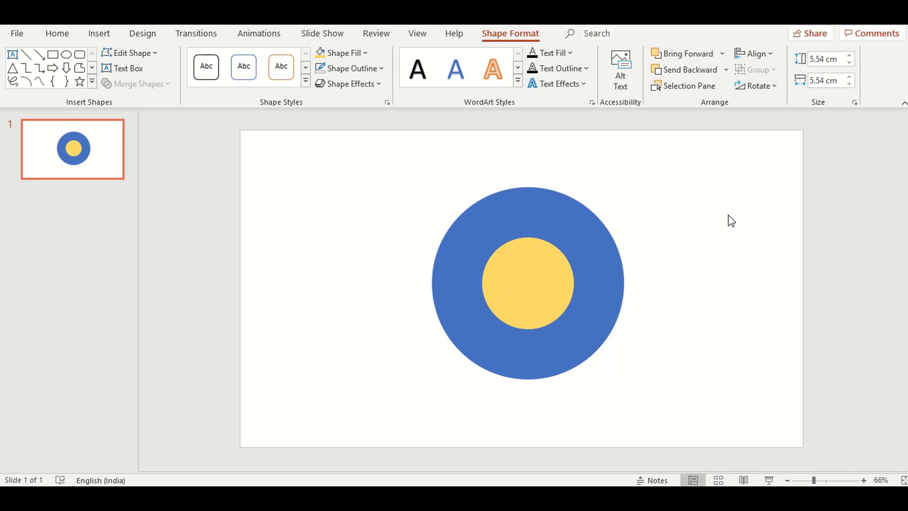
- Draw a tall narrow isosceles triangle to the left of the circles
{"action": "left_click", "coordinate": [97, 33]}
{"action": "left_click", "coordinate": [246, 85]}
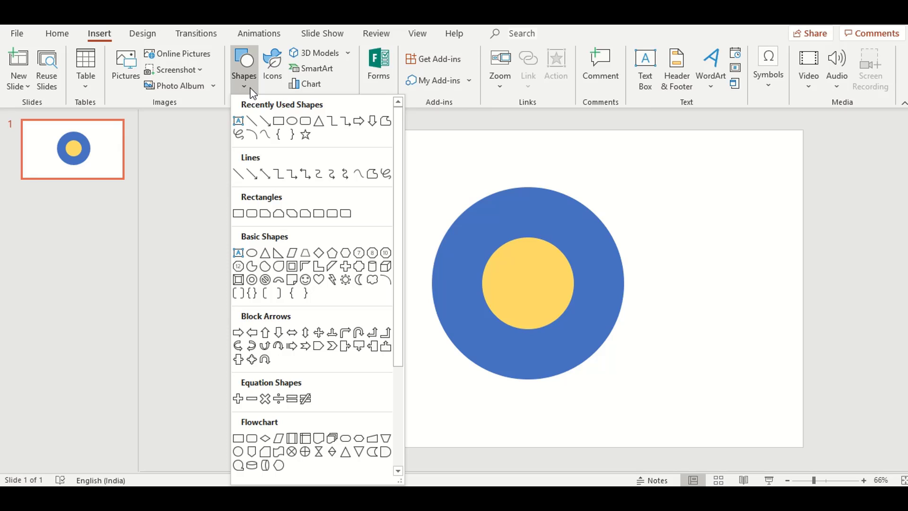
{"action": "left_click", "coordinate": [266, 253]}
{"action": "left_click_drag", "start_coordinate": [294, 215], "coordinate": [327, 302]}
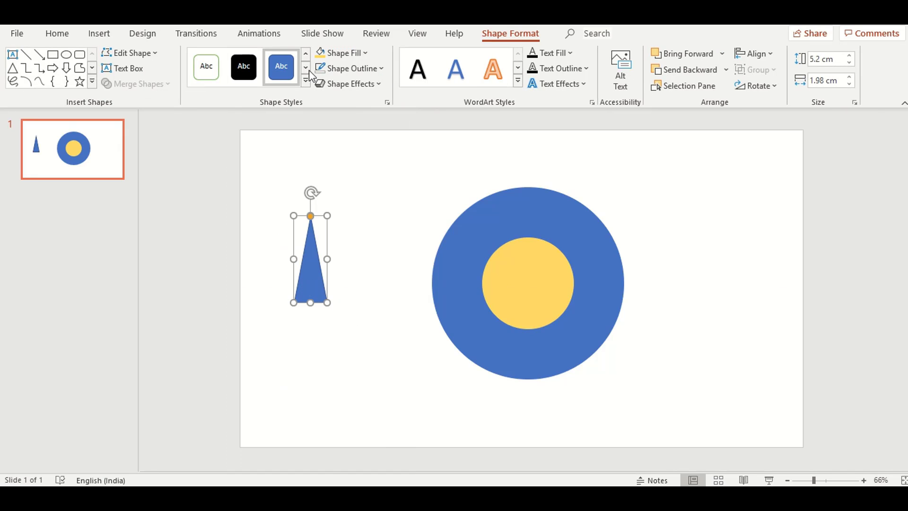
- Fill the triangle black and tilt it to point toward the upper right
{"action": "left_click", "coordinate": [510, 281]}
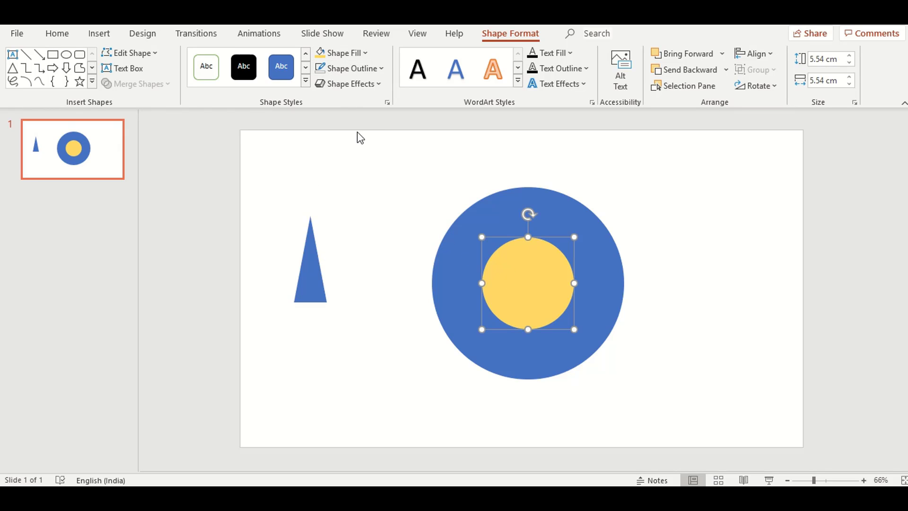
{"action": "left_click", "coordinate": [307, 289]}
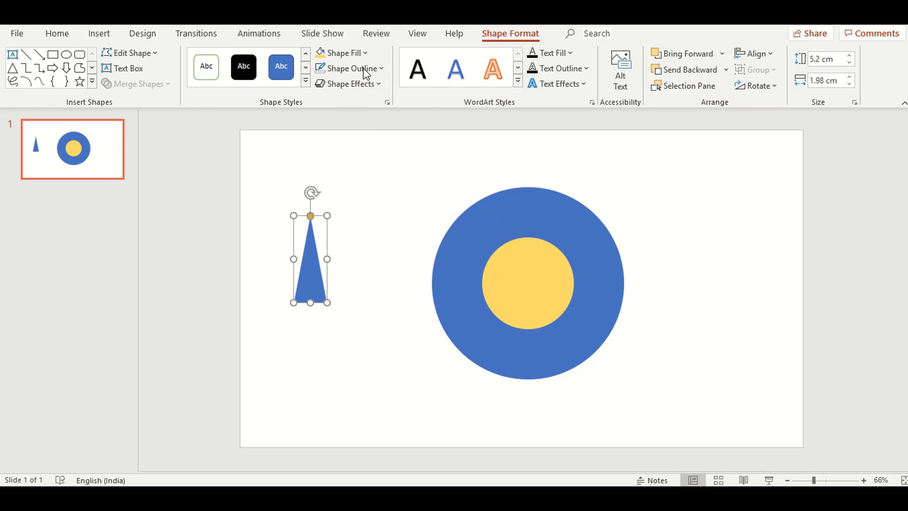
{"action": "left_click", "coordinate": [338, 53]}
{"action": "left_click", "coordinate": [333, 88]}
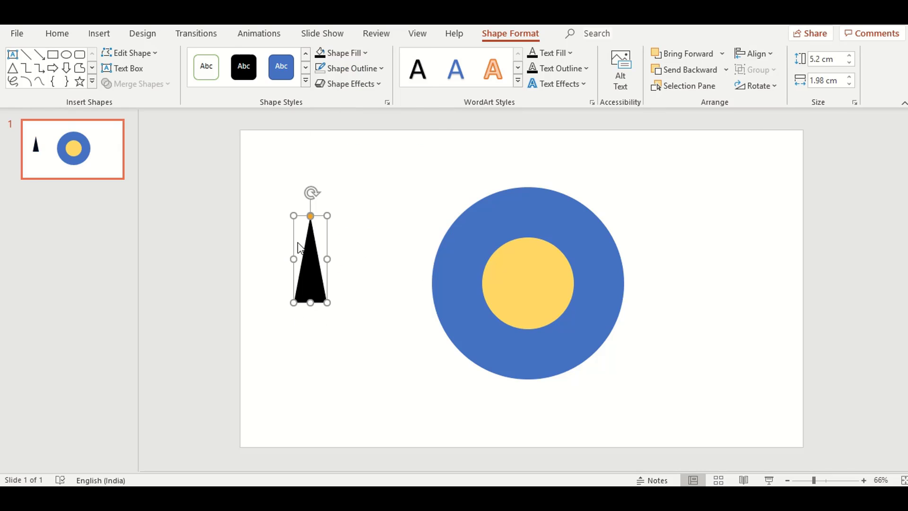
{"action": "left_click_drag", "start_coordinate": [313, 190], "coordinate": [369, 228]}
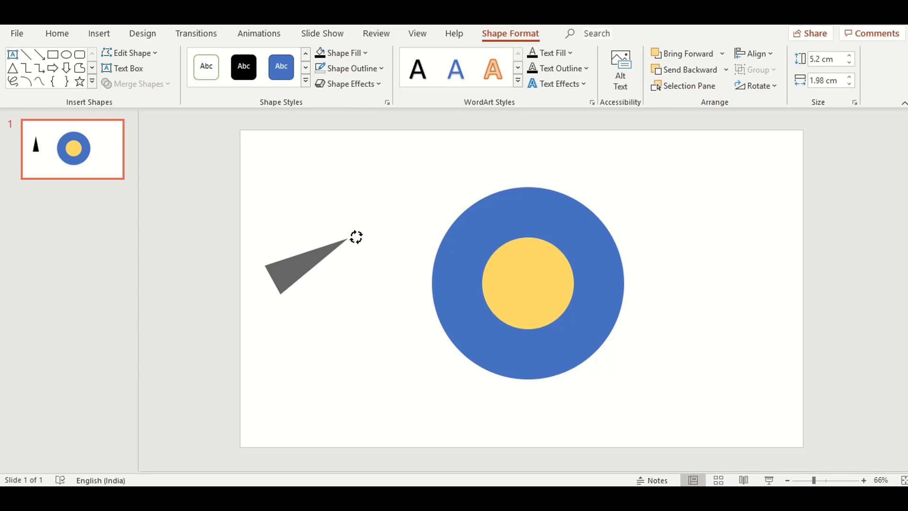
- Move the triangle onto the blue ring, shrink it to 3.48 × 1.73 cm, tip touching the gold circle
{"action": "left_click_drag", "start_coordinate": [308, 267], "coordinate": [453, 349]}
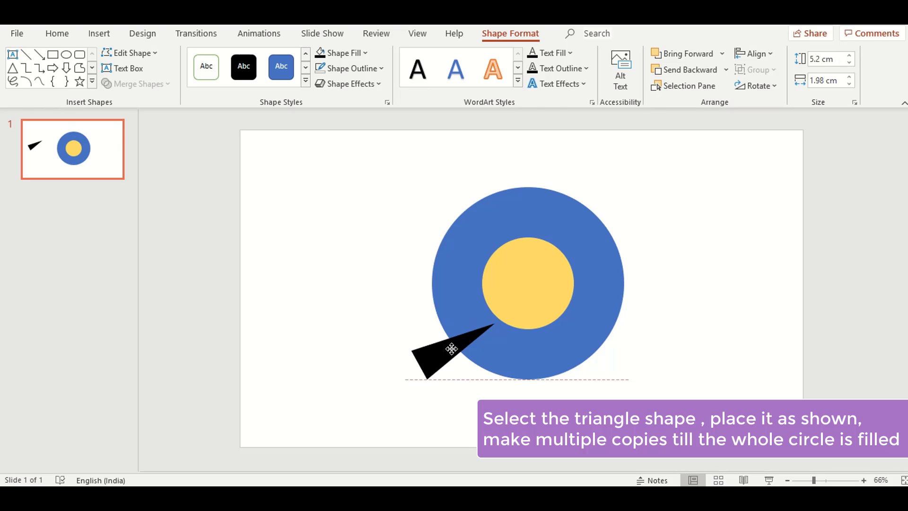
{"action": "left_click_drag", "start_coordinate": [452, 349], "coordinate": [454, 350]}
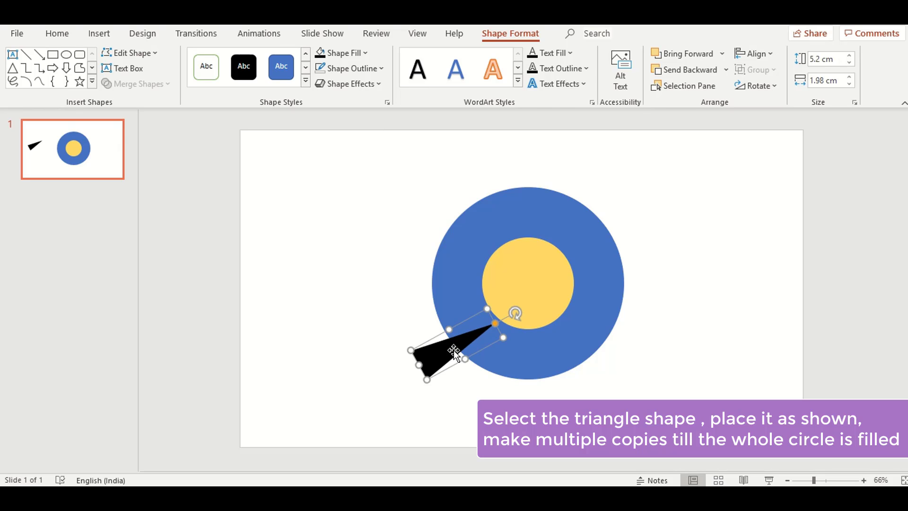
{"action": "left_click_drag", "start_coordinate": [427, 380], "coordinate": [450, 363]}
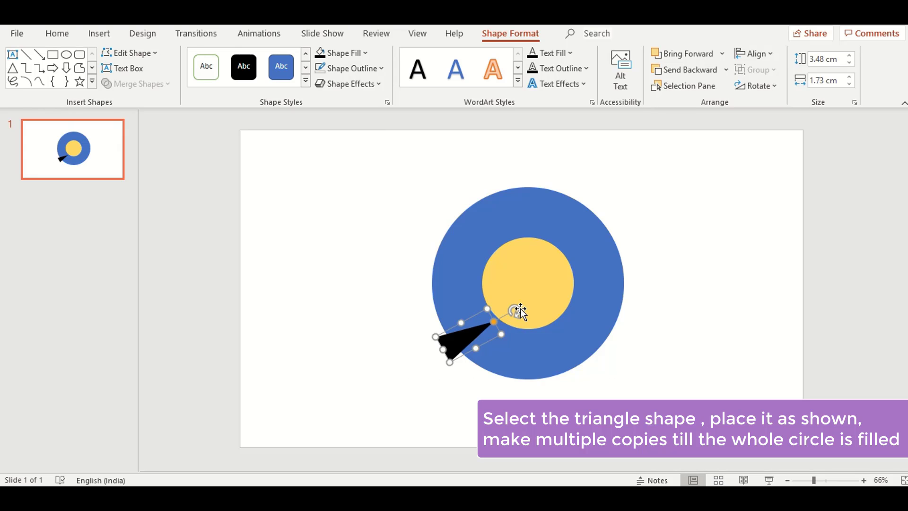
{"action": "left_click_drag", "start_coordinate": [514, 310], "coordinate": [511, 304]}
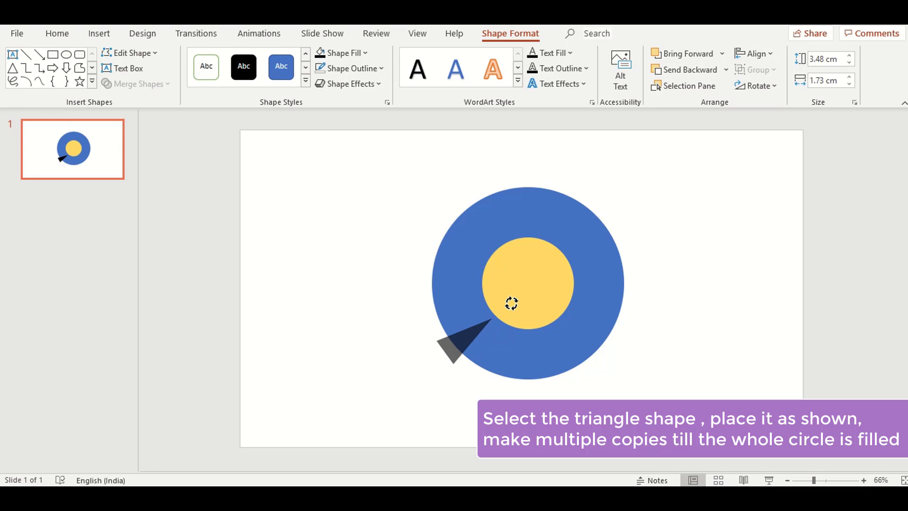
{"action": "mouse_move", "coordinate": [479, 339]}
{"action": "left_mouse_down"}
{"action": "mouse_move", "coordinate": [472, 335]}
{"action": "mouse_move", "coordinate": [508, 361]}
{"action": "left_mouse_up"}
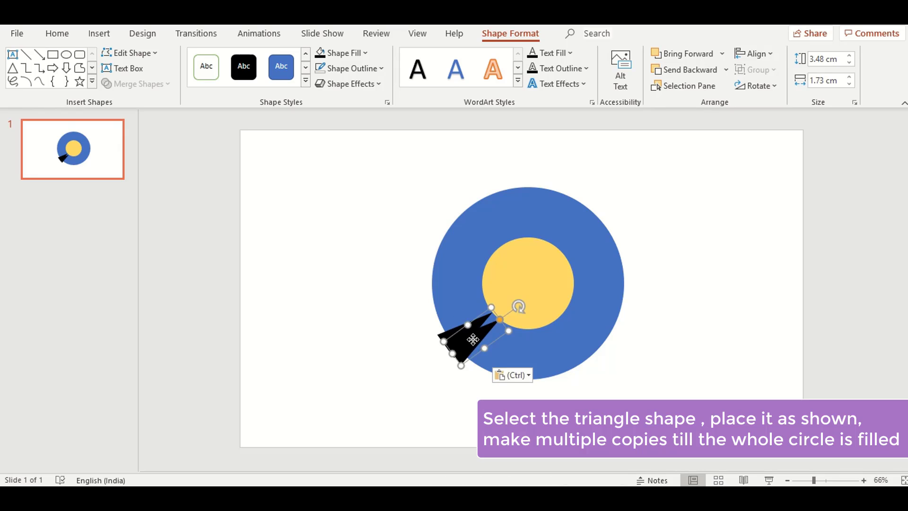
- Rotate and arrange the duplicate triangles beside the first one
{"action": "left_click_drag", "start_coordinate": [547, 320], "coordinate": [505, 309]}
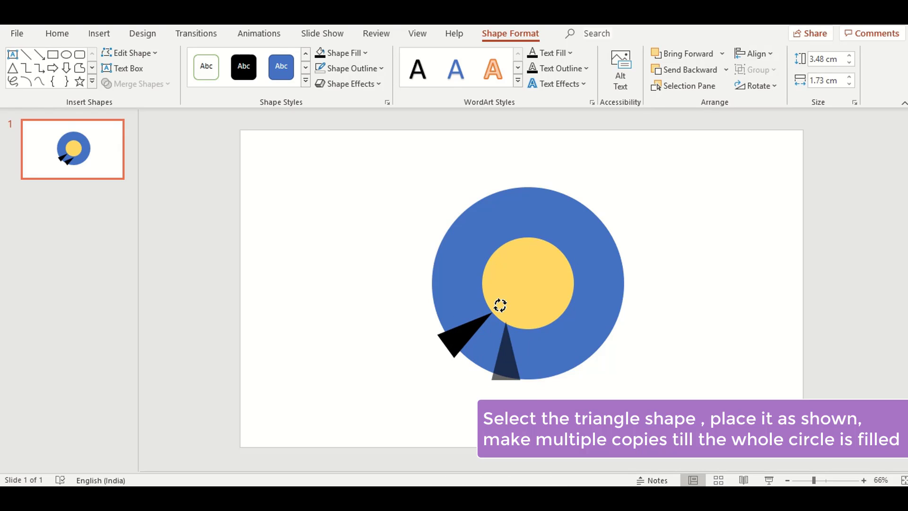
{"action": "mouse_move", "coordinate": [508, 350]}
{"action": "left_mouse_down"}
{"action": "mouse_move", "coordinate": [493, 348]}
{"action": "mouse_move", "coordinate": [492, 361]}
{"action": "left_mouse_up"}
{"action": "mouse_move", "coordinate": [490, 303]}
{"action": "left_mouse_down"}
{"action": "mouse_move", "coordinate": [503, 318]}
{"action": "mouse_move", "coordinate": [519, 314]}
{"action": "left_mouse_up"}
{"action": "left_click", "coordinate": [483, 324]}
{"action": "left_click_drag", "start_coordinate": [466, 328], "coordinate": [469, 328]}
{"action": "left_click", "coordinate": [503, 337]}
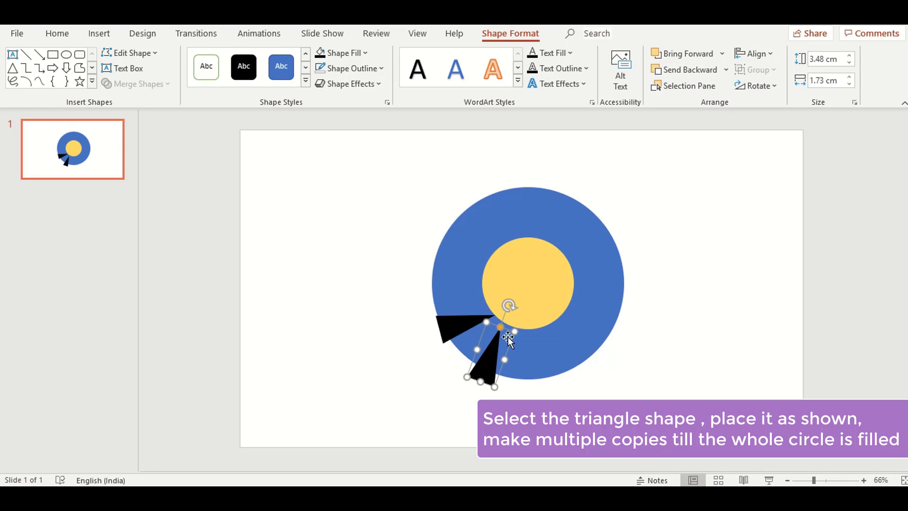
{"action": "left_click_drag", "start_coordinate": [508, 307], "coordinate": [500, 306]}
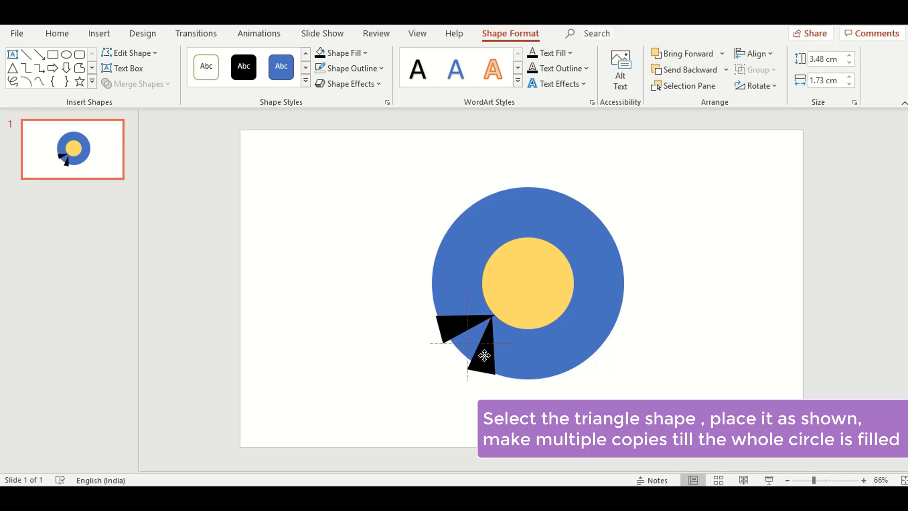
{"action": "left_click_drag", "start_coordinate": [483, 359], "coordinate": [483, 355]}
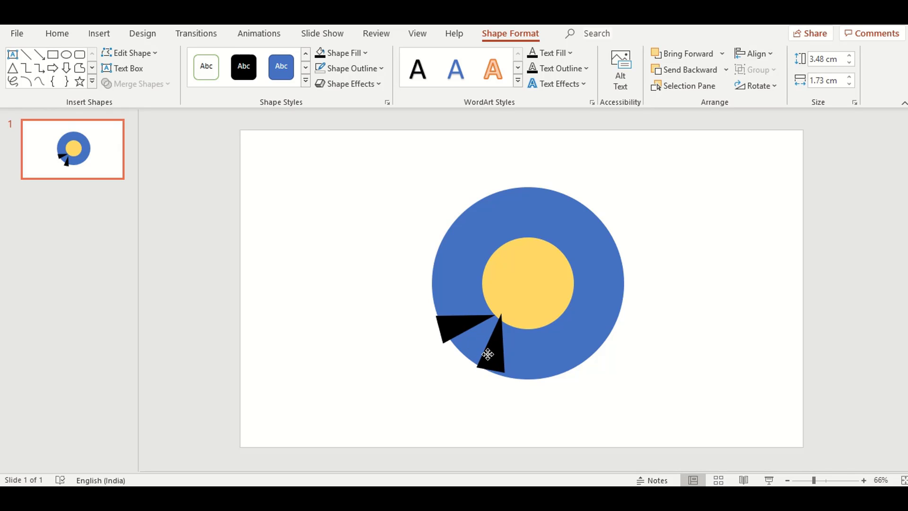
- Enlarge the lower triangle to about 3.77 × 1.76 cm and set it below the yellow circle
{"action": "left_click_drag", "start_coordinate": [485, 354], "coordinate": [489, 331]}
{"action": "scroll", "coordinate": [497, 362], "scroll_direction": "up", "scroll_amount": 4, "text": "ctrl"}
{"action": "left_click_drag", "start_coordinate": [518, 294], "coordinate": [511, 298]}
{"action": "left_click_drag", "start_coordinate": [526, 351], "coordinate": [522, 357]}
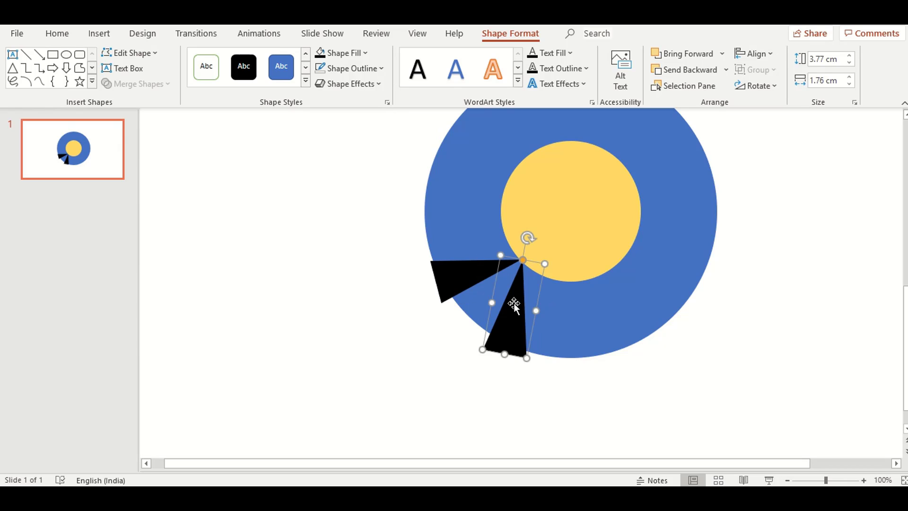
{"action": "left_click_drag", "start_coordinate": [513, 304], "coordinate": [516, 298]}
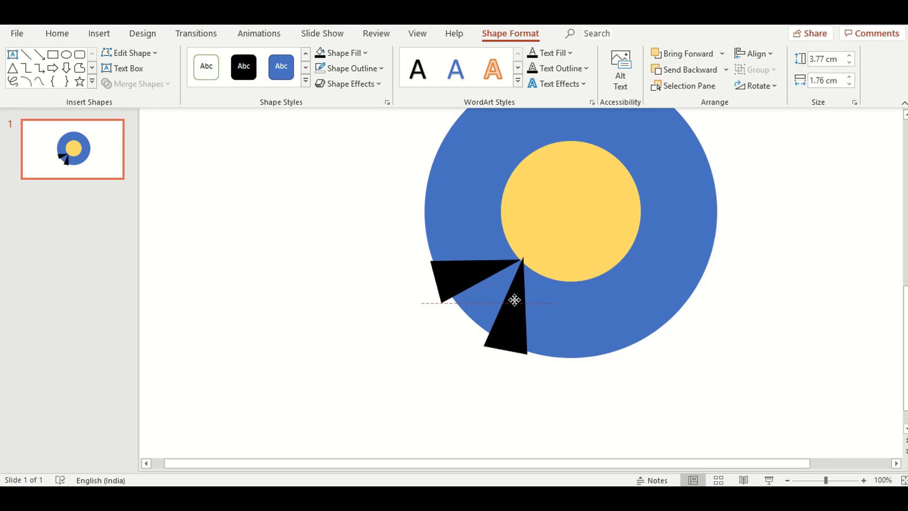
{"action": "left_click", "coordinate": [445, 282]}
- Delete the extra triangle and fan a second triangle ray beside the first along the bottom
{"action": "key", "text": "Delete"}
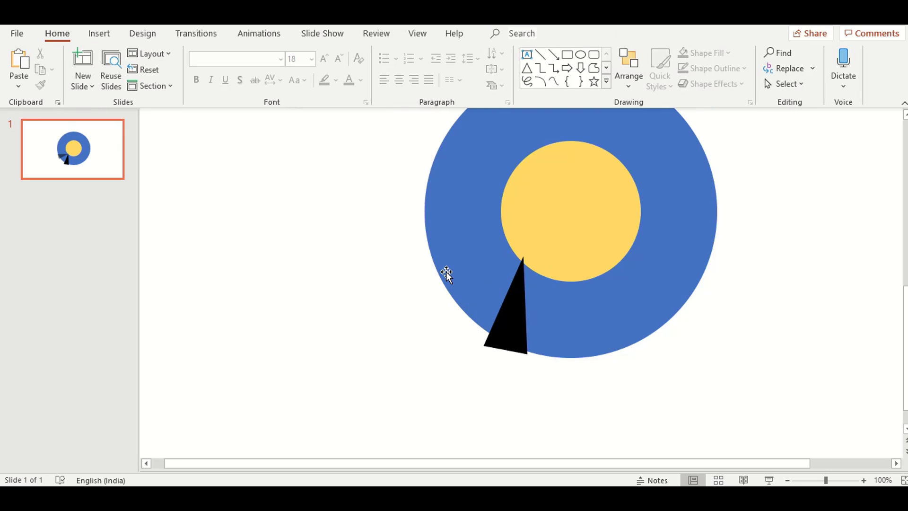
{"action": "left_click_drag", "start_coordinate": [516, 309], "coordinate": [515, 335]}
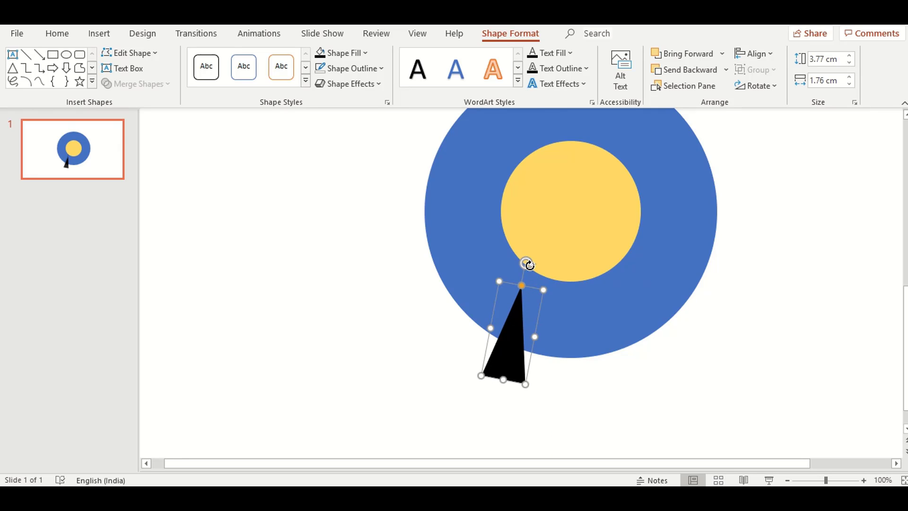
{"action": "left_click_drag", "start_coordinate": [527, 264], "coordinate": [545, 280]}
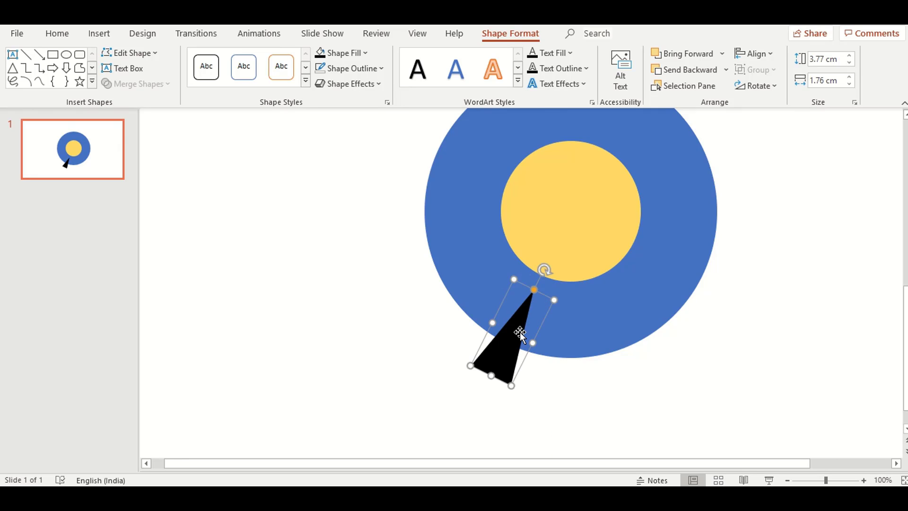
{"action": "left_click_drag", "start_coordinate": [524, 337], "coordinate": [582, 354], "text": "ctrl"}
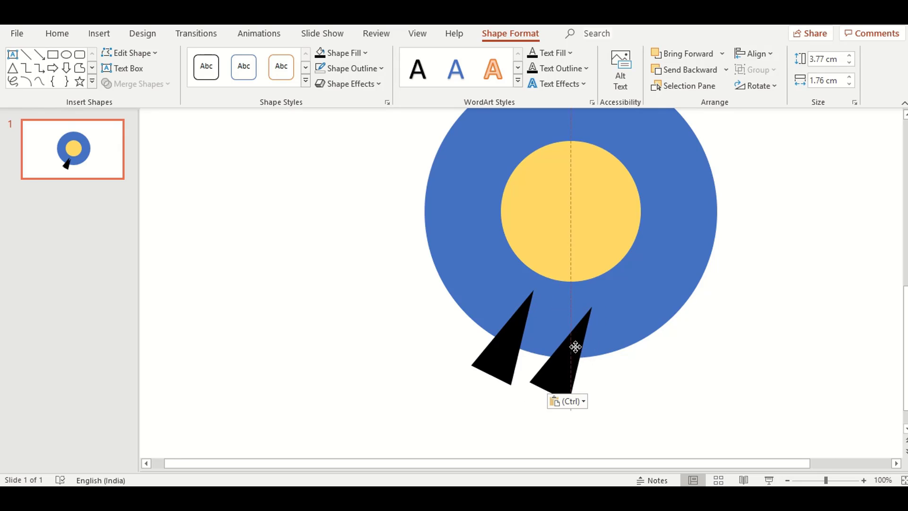
{"action": "left_click_drag", "start_coordinate": [605, 286], "coordinate": [559, 280]}
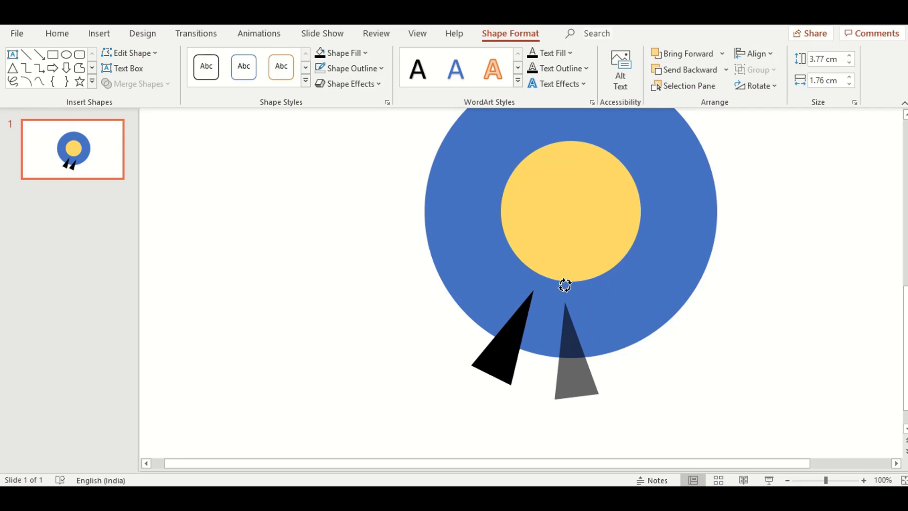
{"action": "mouse_move", "coordinate": [575, 353]}
{"action": "left_mouse_down"}
{"action": "mouse_move", "coordinate": [558, 348]}
{"action": "mouse_move", "coordinate": [568, 347]}
{"action": "left_mouse_up"}
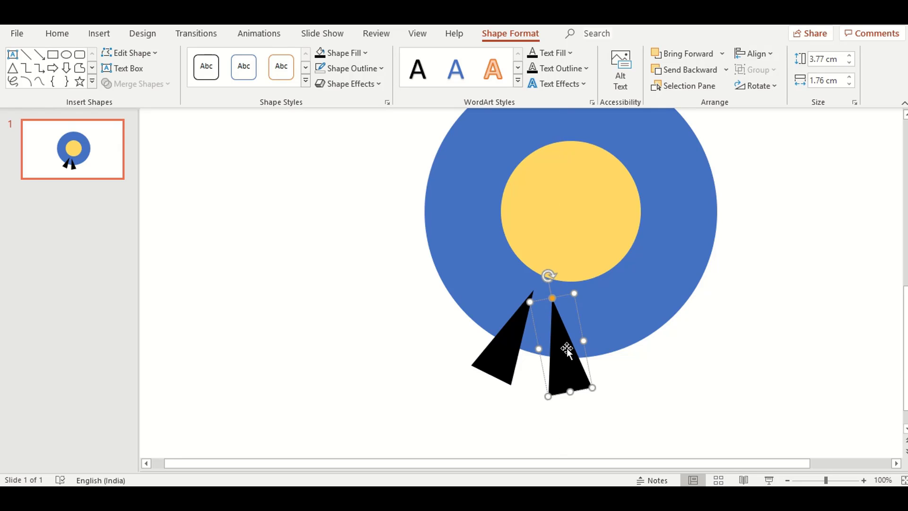
- Add third and fourth triangle rays up the lower-right of the ring
{"action": "key", "text": "ctrl+d"}
{"action": "left_click_drag", "start_coordinate": [568, 350], "coordinate": [618, 332]}
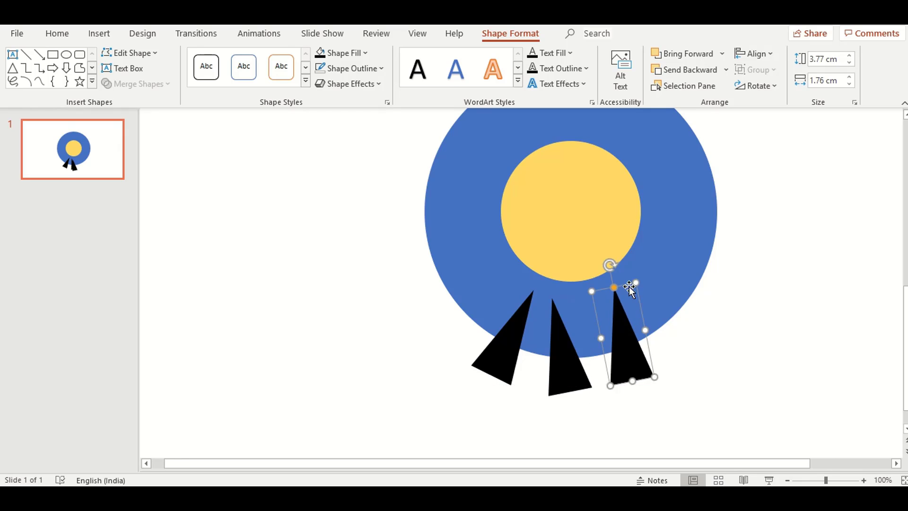
{"action": "left_click_drag", "start_coordinate": [610, 265], "coordinate": [586, 277]}
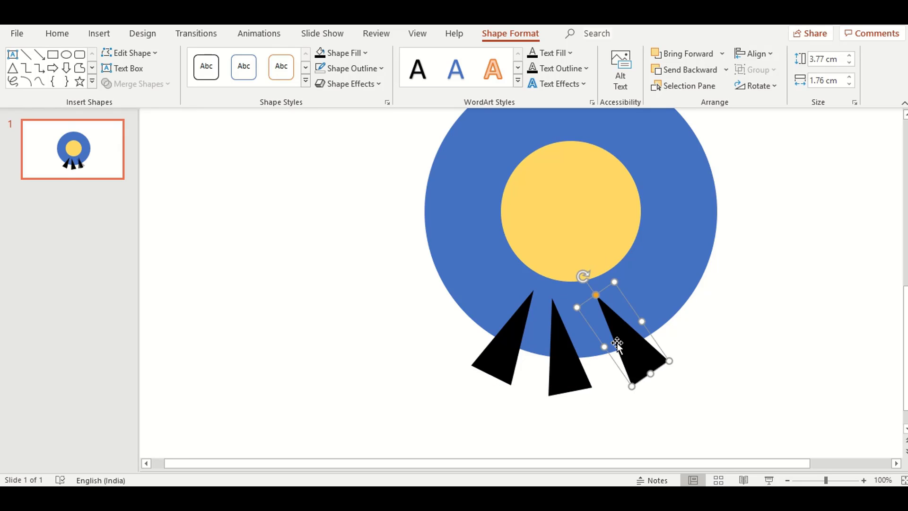
{"action": "left_click_drag", "start_coordinate": [618, 344], "coordinate": [607, 341]}
{"action": "scroll", "coordinate": [688, 326], "scroll_direction": "down", "scroll_amount": 3, "text": "ctrl"}
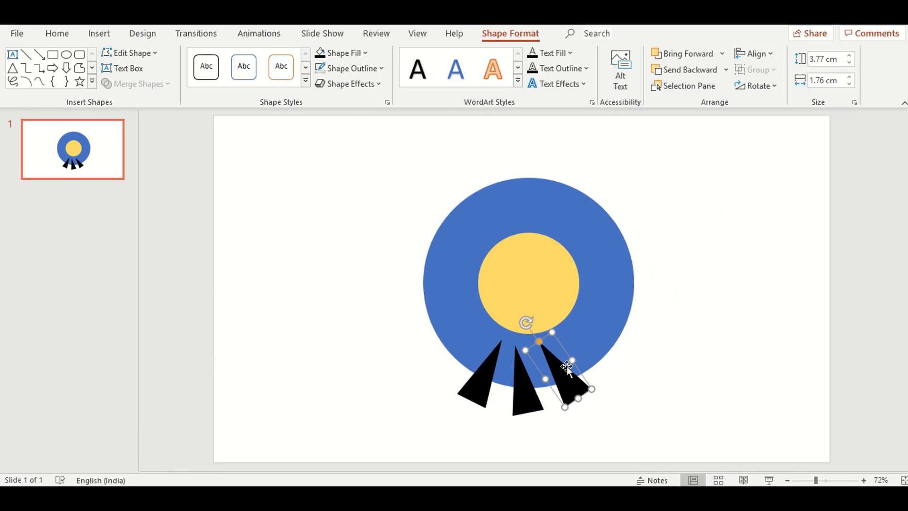
{"action": "left_click_drag", "start_coordinate": [561, 370], "coordinate": [587, 362]}
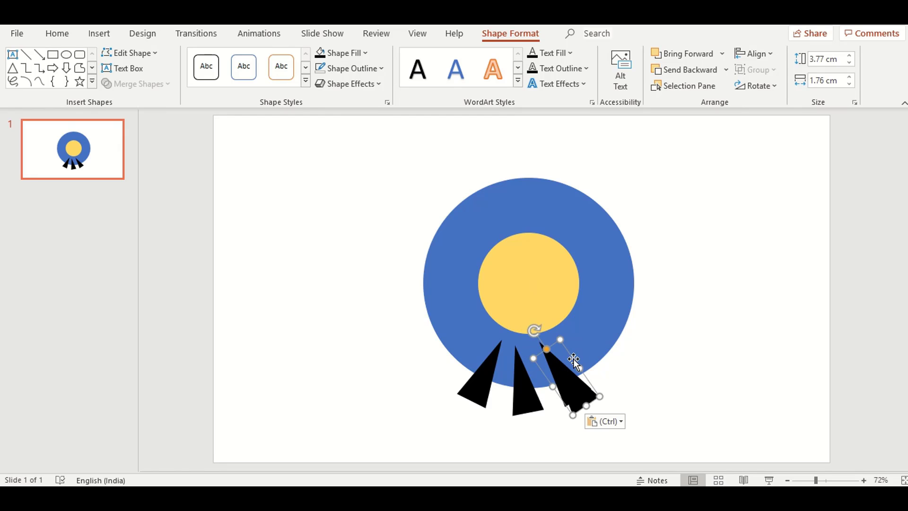
{"action": "left_click_drag", "start_coordinate": [581, 351], "coordinate": [591, 340]}
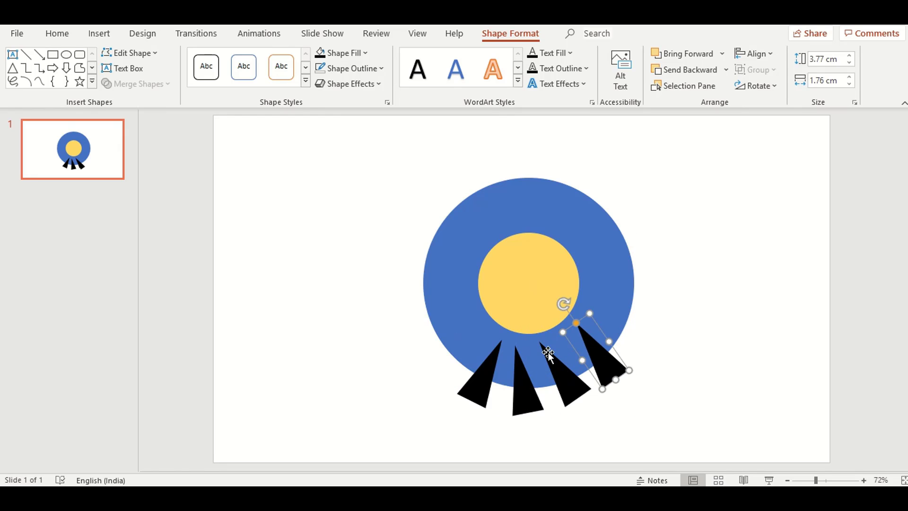
- Add more rays up the right side of the ring to the upper right
{"action": "left_click", "coordinate": [552, 354]}
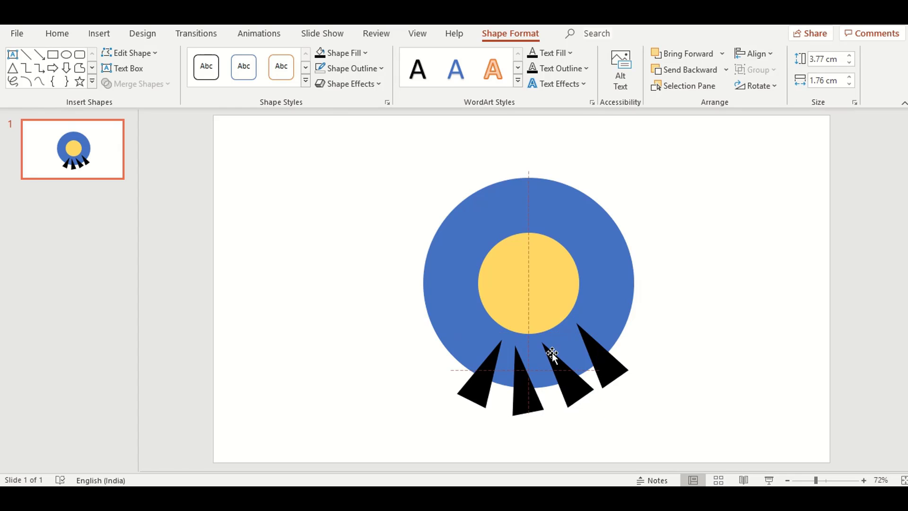
{"action": "left_click", "coordinate": [600, 351]}
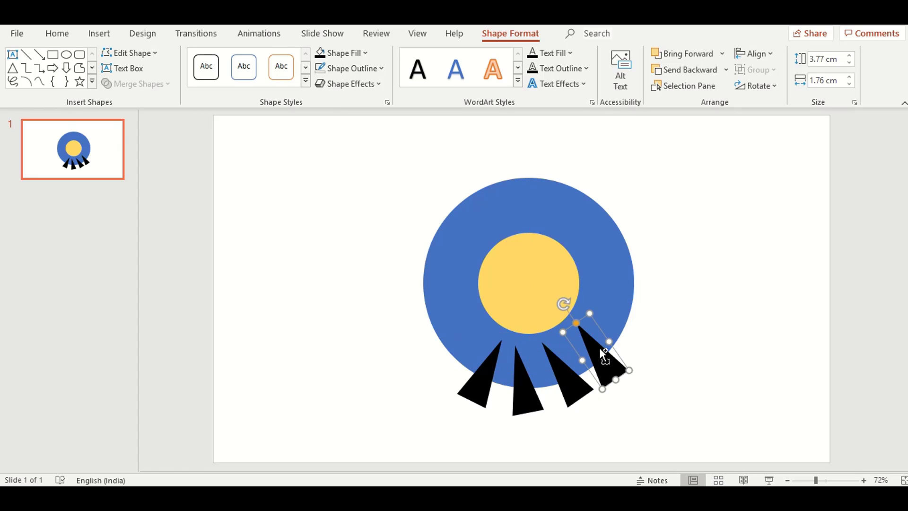
{"action": "left_click_drag", "start_coordinate": [599, 350], "coordinate": [629, 326]}
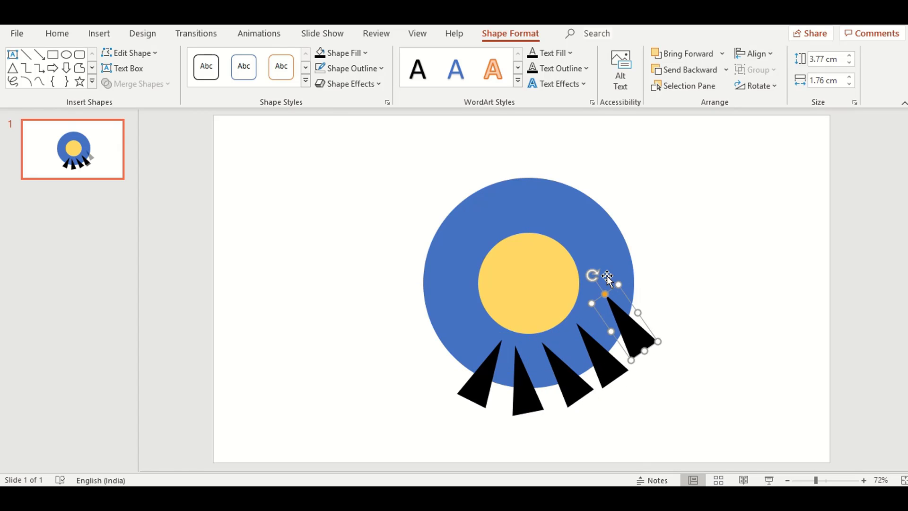
{"action": "left_click_drag", "start_coordinate": [590, 271], "coordinate": [578, 290]}
{"action": "left_click_drag", "start_coordinate": [616, 313], "coordinate": [630, 286]}
{"action": "key", "text": "ctrl+d"}
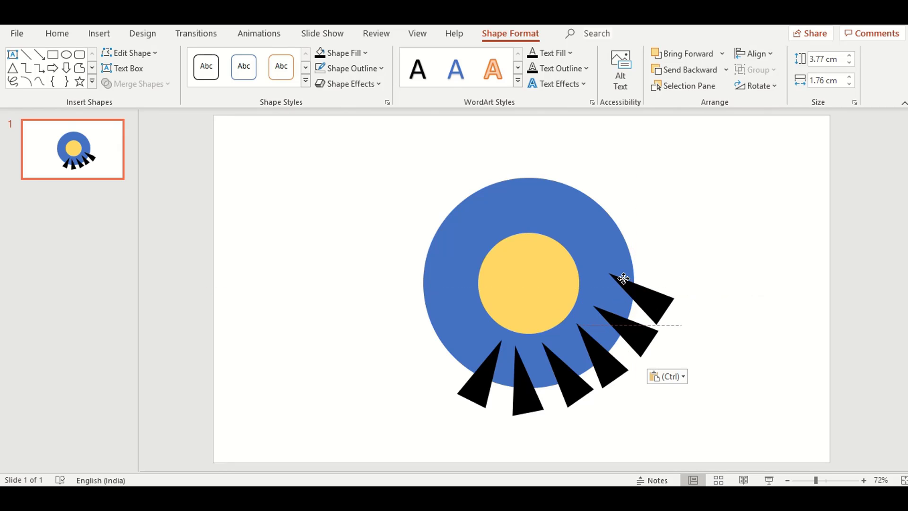
{"action": "left_click_drag", "start_coordinate": [590, 261], "coordinate": [588, 283]}
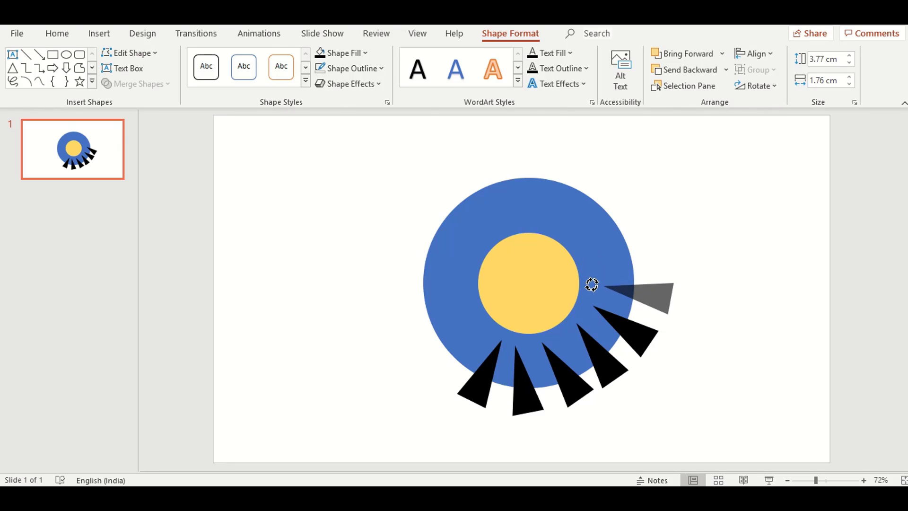
{"action": "left_click_drag", "start_coordinate": [644, 290], "coordinate": [641, 259]}
{"action": "key", "text": "ctrl+d"}
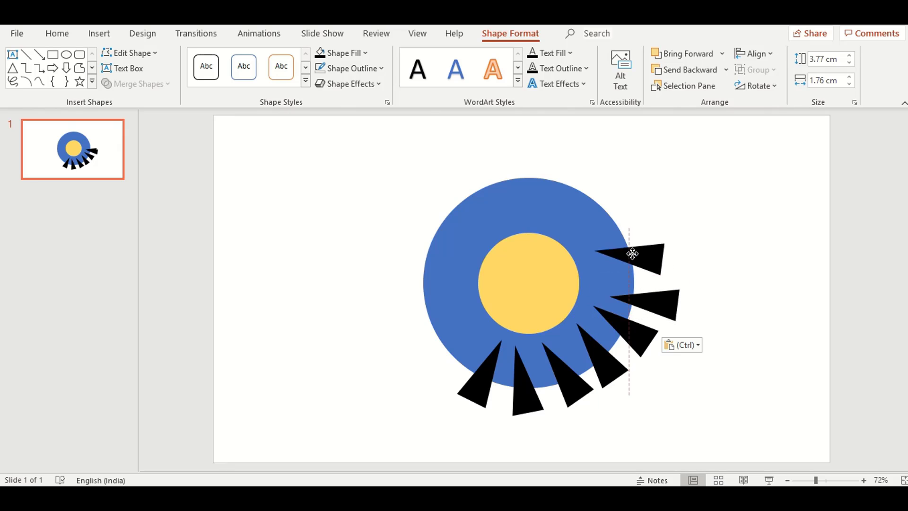
{"action": "left_click_drag", "start_coordinate": [585, 260], "coordinate": [597, 282]}
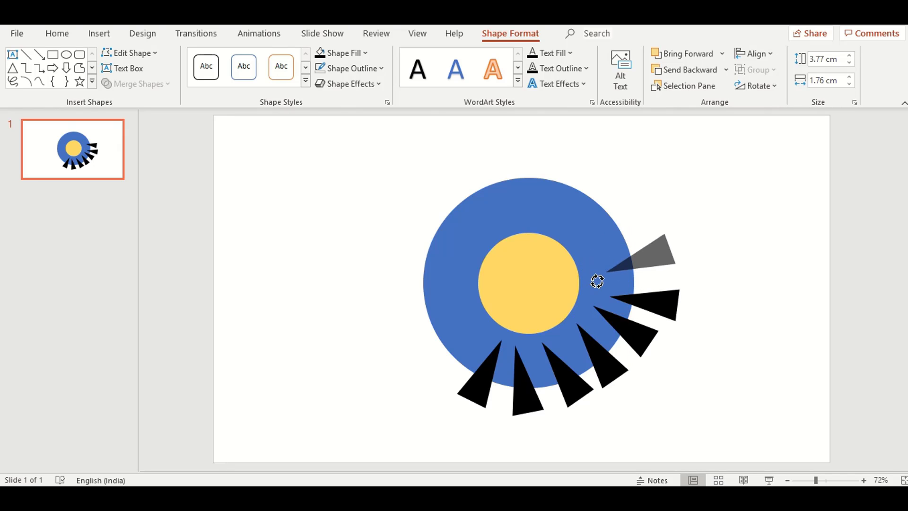
{"action": "mouse_move", "coordinate": [648, 257]}
{"action": "left_mouse_down"}
{"action": "mouse_move", "coordinate": [646, 265]}
{"action": "mouse_move", "coordinate": [617, 224]}
{"action": "left_mouse_up"}
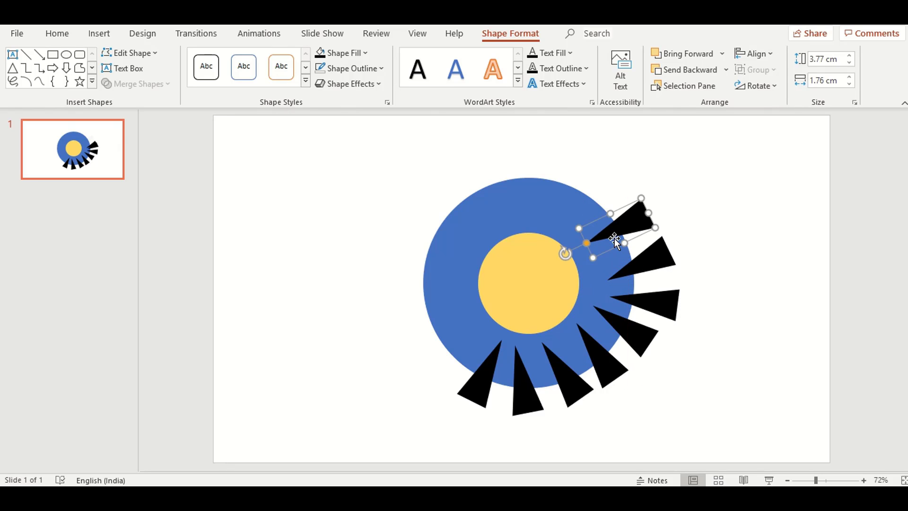
- Cut and paste the yellow circle so it sits on top, recentred
{"action": "left_click_drag", "start_coordinate": [570, 259], "coordinate": [576, 268]}
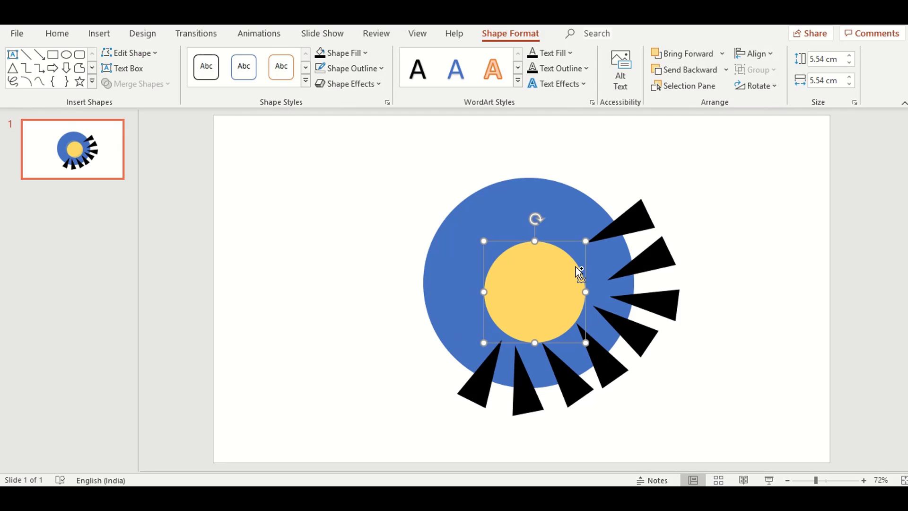
{"action": "key", "text": "ctrl+x"}
{"action": "key", "text": "ctrl+v"}
{"action": "left_click_drag", "start_coordinate": [579, 272], "coordinate": [573, 264]}
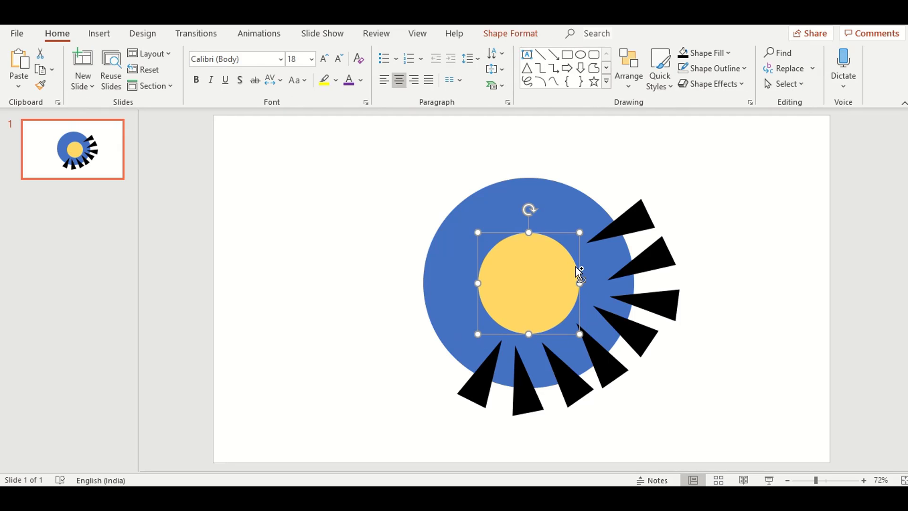
- Fill the gap higher on the ring with another upward-fanning triangle ray
{"action": "left_click", "coordinate": [592, 247]}
{"action": "left_click", "coordinate": [575, 255]}
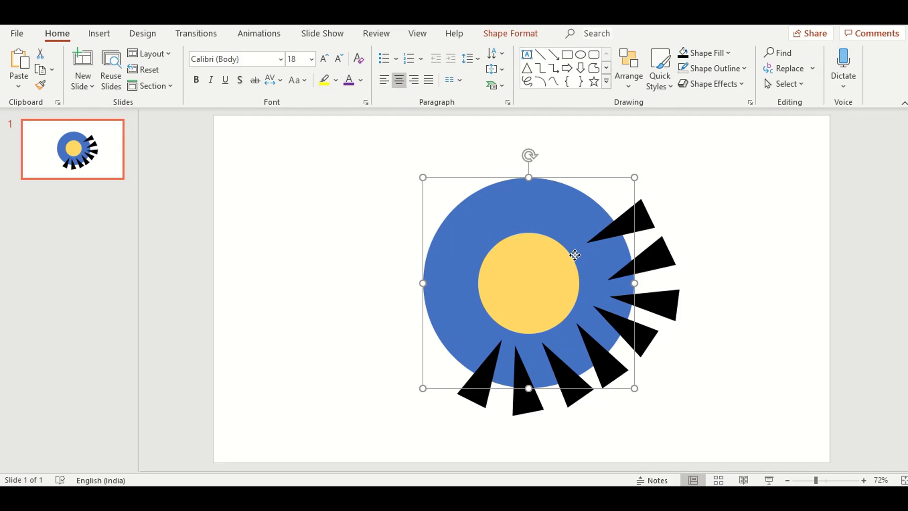
{"action": "left_click", "coordinate": [580, 257]}
{"action": "left_click", "coordinate": [583, 260]}
{"action": "left_click", "coordinate": [640, 226]}
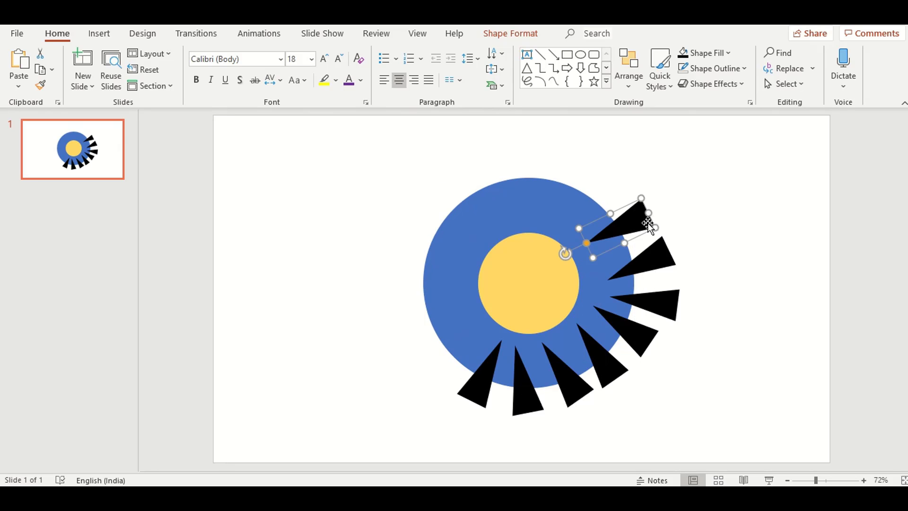
{"action": "left_click_drag", "start_coordinate": [642, 208], "coordinate": [665, 199]}
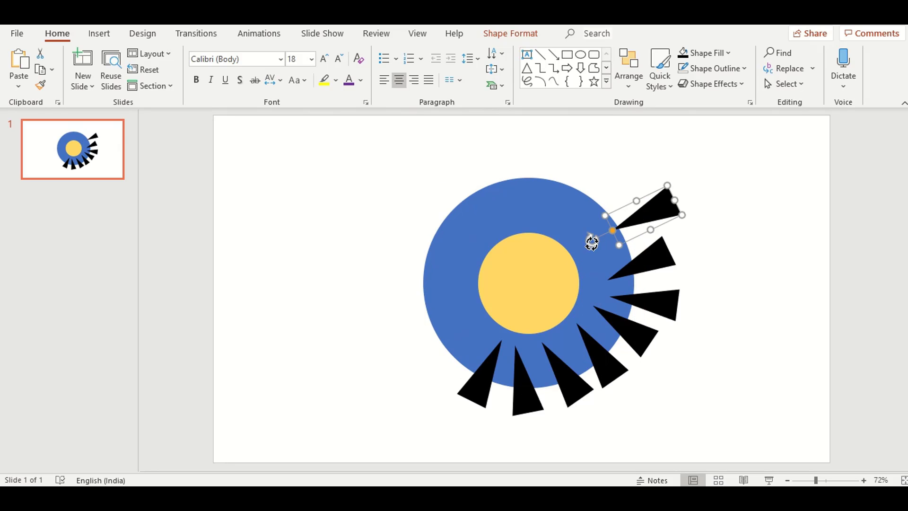
{"action": "left_click_drag", "start_coordinate": [592, 239], "coordinate": [598, 261]}
{"action": "mouse_move", "coordinate": [642, 226]}
{"action": "left_mouse_down"}
{"action": "mouse_move", "coordinate": [626, 231]}
{"action": "mouse_move", "coordinate": [605, 206]}
{"action": "left_mouse_up"}
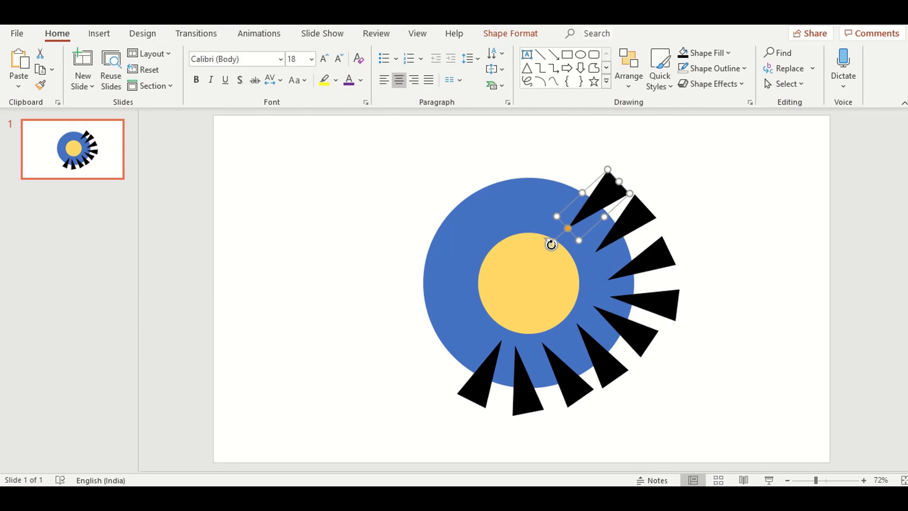
- Set an upright ray at the top centre line and place a copy at the top-left
{"action": "left_click_drag", "start_coordinate": [550, 246], "coordinate": [561, 249]}
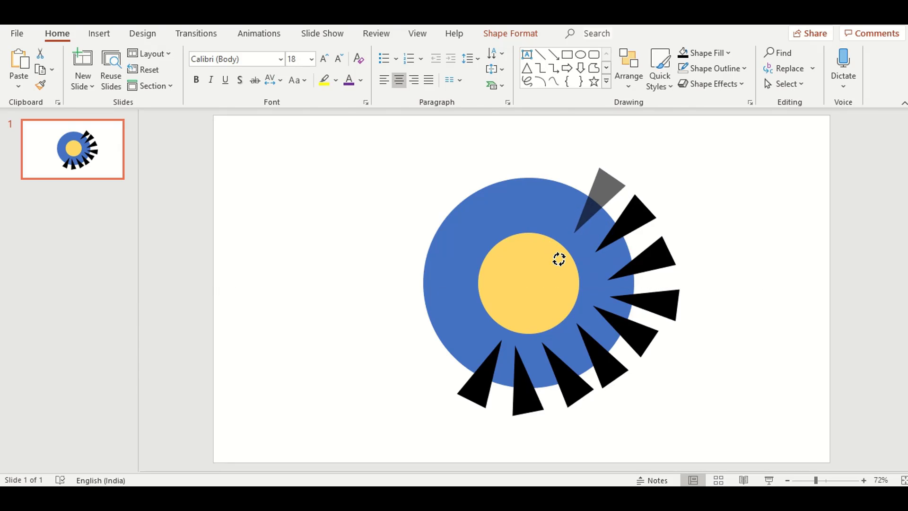
{"action": "left_click_drag", "start_coordinate": [595, 204], "coordinate": [546, 192]}
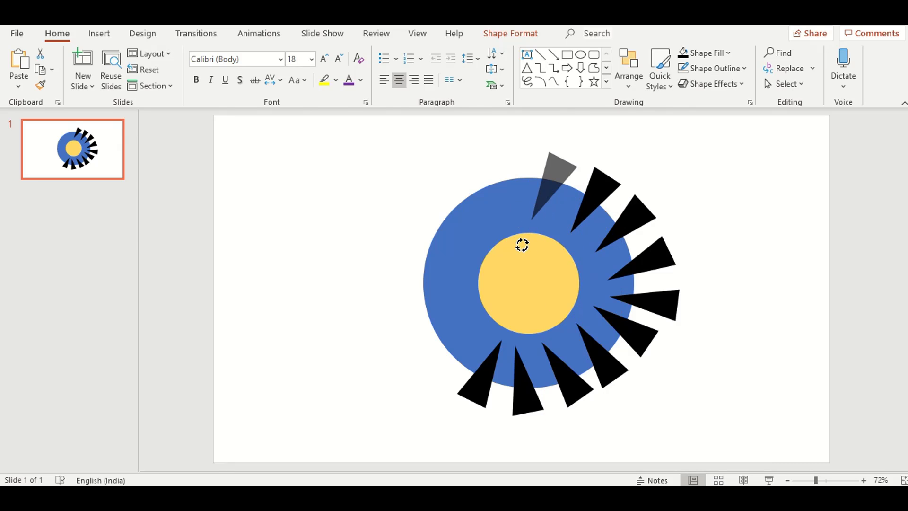
{"action": "left_click_drag", "start_coordinate": [515, 240], "coordinate": [552, 253]}
{"action": "left_click_drag", "start_coordinate": [554, 172], "coordinate": [517, 180]}
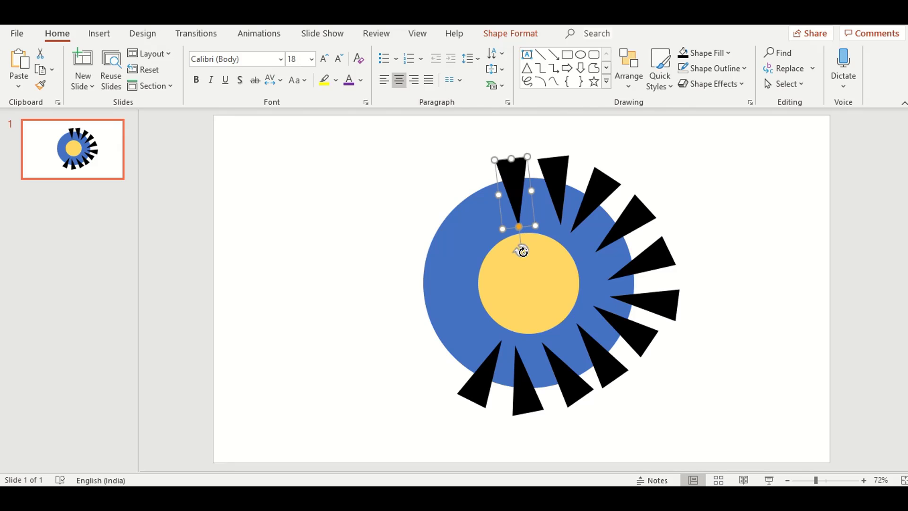
{"action": "left_click_drag", "start_coordinate": [521, 249], "coordinate": [535, 252]}
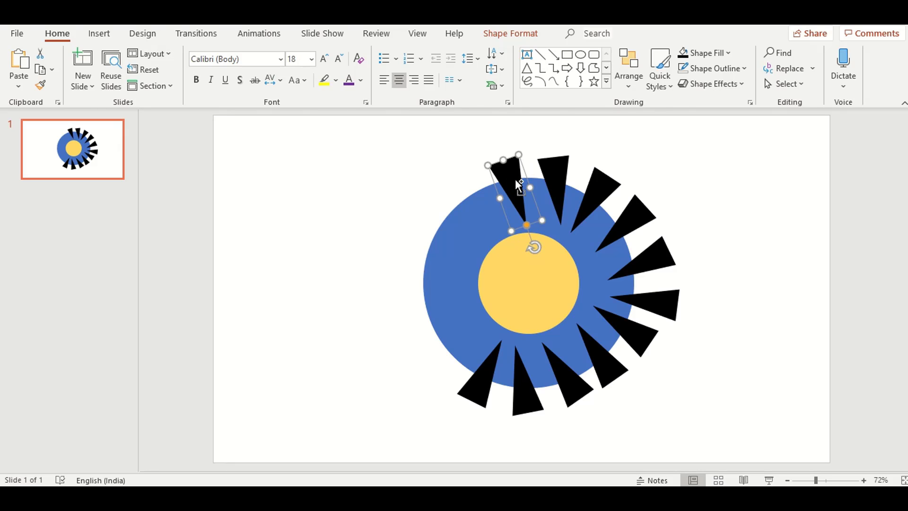
{"action": "left_click_drag", "start_coordinate": [518, 184], "coordinate": [480, 191]}
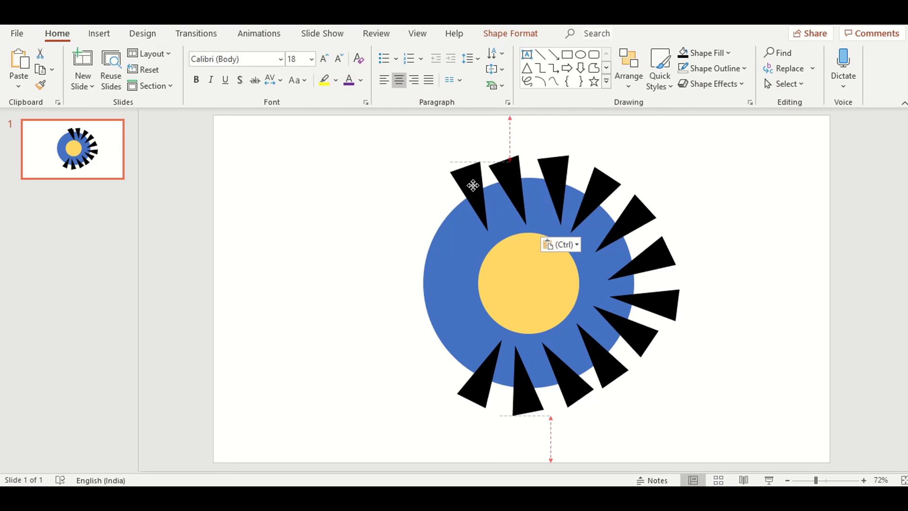
- Restore the yellow circle after an accidental delete and re-angle the top-left triangle
{"action": "left_click", "coordinate": [509, 260]}
{"action": "key", "text": "Delete"}
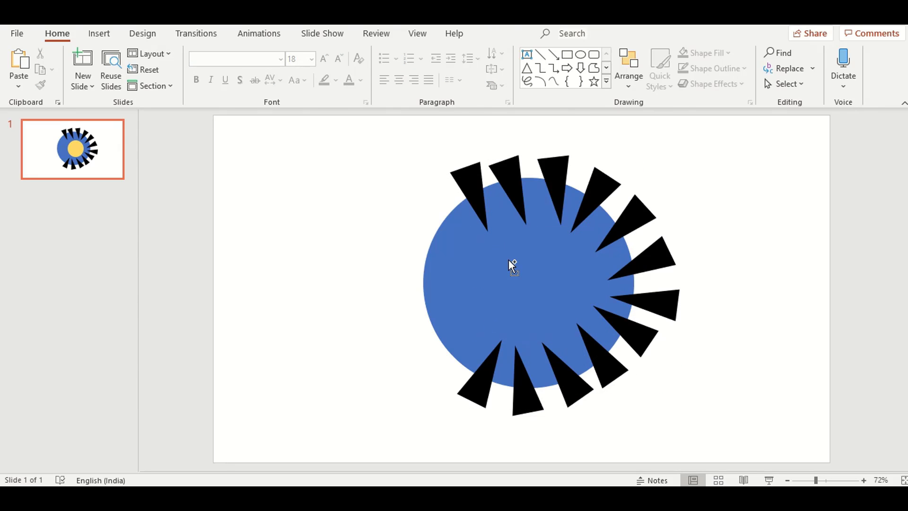
{"action": "key", "text": "ctrl+z"}
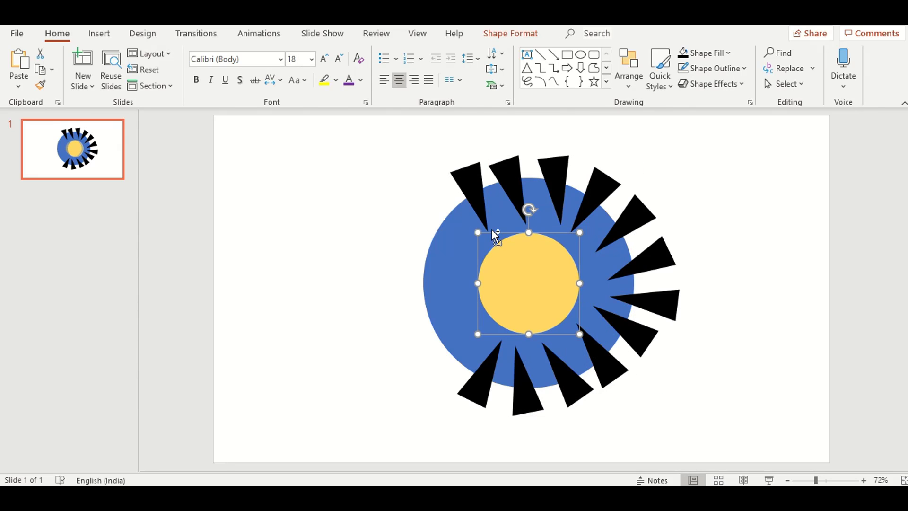
{"action": "left_click", "coordinate": [470, 183]}
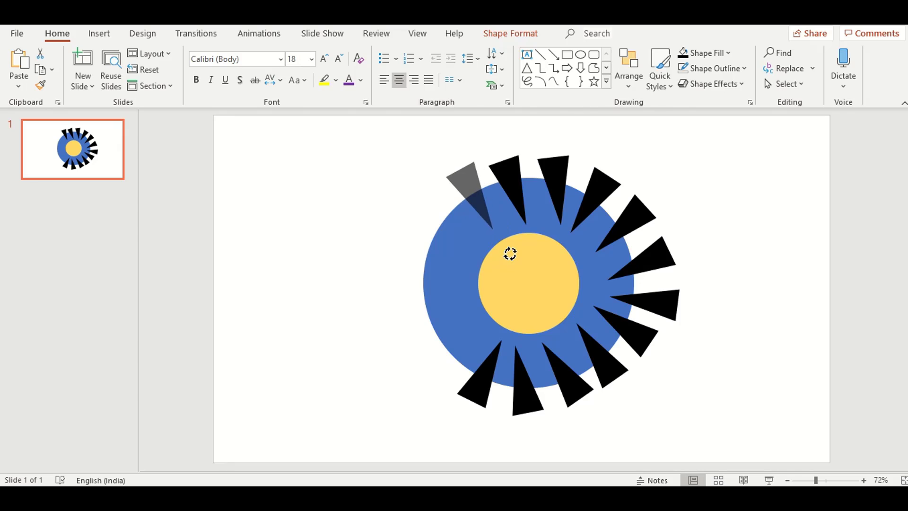
{"action": "left_click_drag", "start_coordinate": [500, 256], "coordinate": [506, 251]}
{"action": "key", "text": "Escape"}
- Copy the top-left triangle and place the rotated copy in the next slot down the left
{"action": "left_click", "coordinate": [466, 189]}
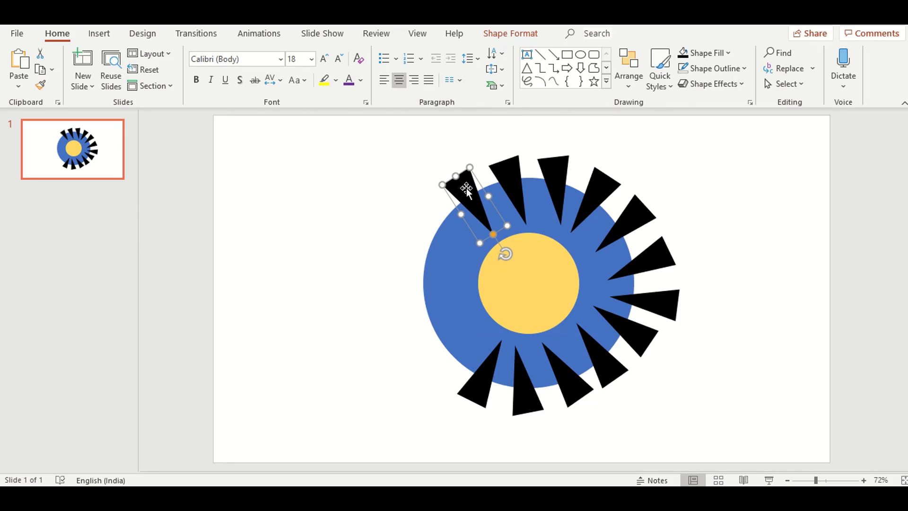
{"action": "key", "text": "ctrl+c"}
{"action": "key", "text": "ctrl+v"}
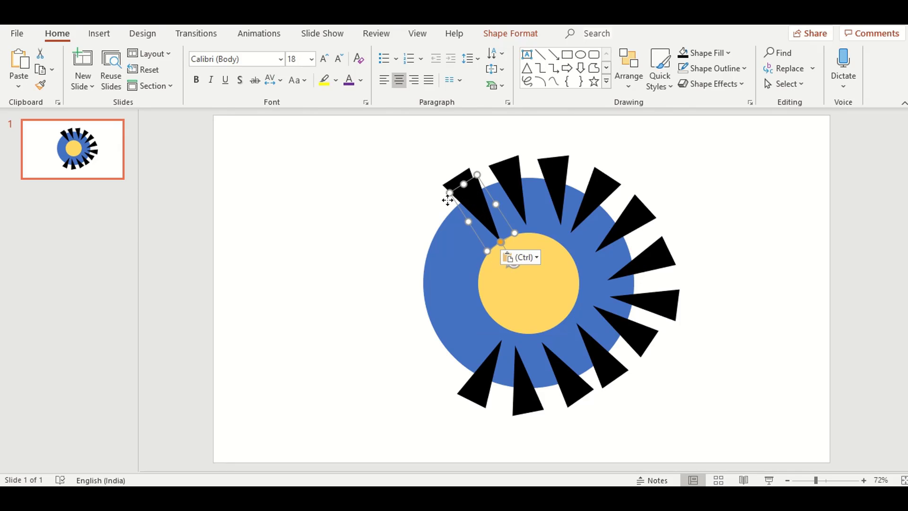
{"action": "left_click_drag", "start_coordinate": [469, 192], "coordinate": [436, 224]}
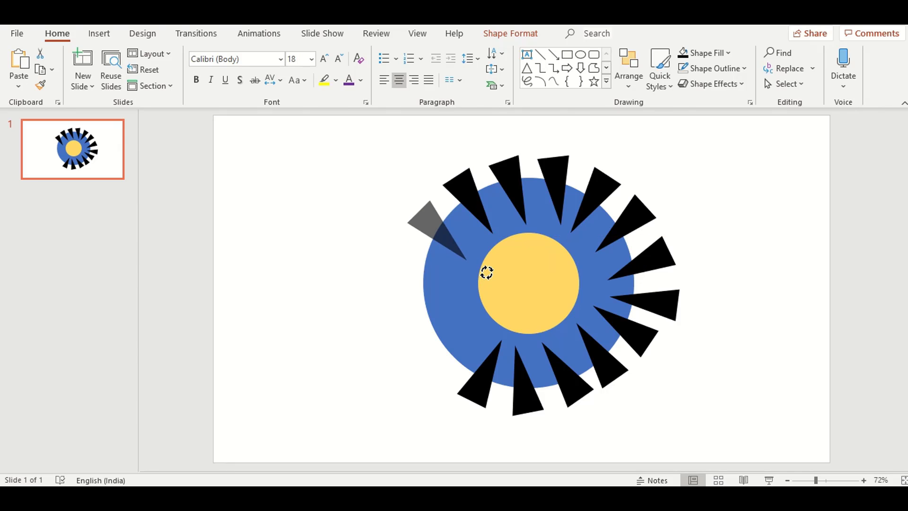
{"action": "left_click_drag", "start_coordinate": [477, 284], "coordinate": [497, 254]}
{"action": "mouse_move", "coordinate": [416, 227]}
{"action": "left_mouse_down"}
{"action": "mouse_move", "coordinate": [442, 230]}
{"action": "mouse_move", "coordinate": [431, 267]}
{"action": "left_mouse_up"}
- Add further rays down the left side, including a horizontal one and lower-left ones
{"action": "key", "text": "ctrl+c"}
{"action": "key", "text": "ctrl+v"}
{"action": "left_click_drag", "start_coordinate": [499, 288], "coordinate": [500, 265]}
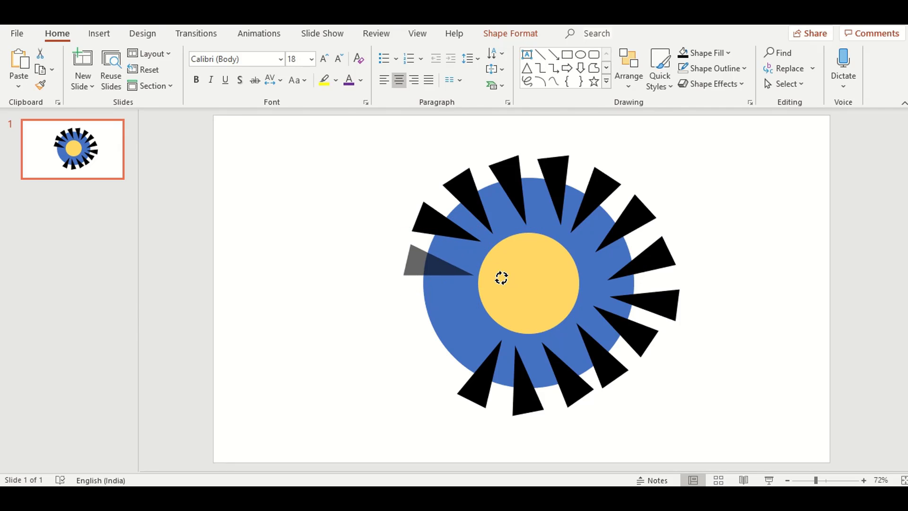
{"action": "left_click_drag", "start_coordinate": [426, 265], "coordinate": [426, 306]}
{"action": "key", "text": "ctrl+c"}
{"action": "key", "text": "ctrl+v"}
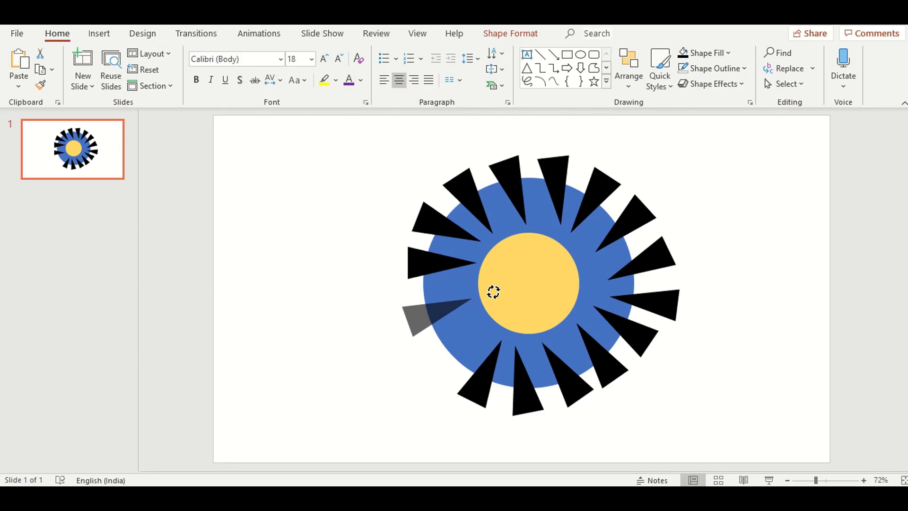
{"action": "left_click_drag", "start_coordinate": [499, 311], "coordinate": [491, 284]}
{"action": "mouse_move", "coordinate": [442, 305]}
{"action": "left_mouse_down"}
{"action": "mouse_move", "coordinate": [467, 327]}
{"action": "mouse_move", "coordinate": [490, 293]}
{"action": "mouse_move", "coordinate": [502, 308]}
{"action": "left_mouse_up"}
{"action": "key", "text": "ctrl+v"}
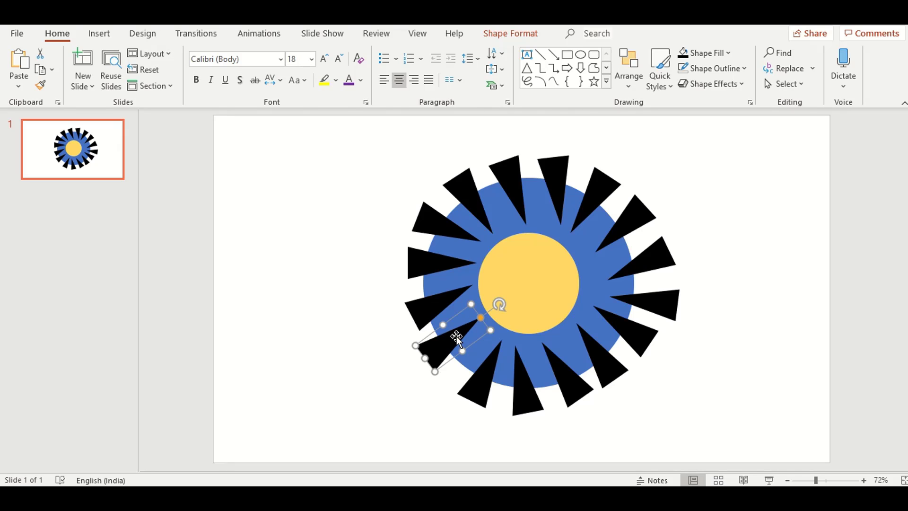
- Straighten the bottom ray and adjust the lower-right and right-pointing rays, undoing a stray yellow-circle move
{"action": "left_click", "coordinate": [516, 362]}
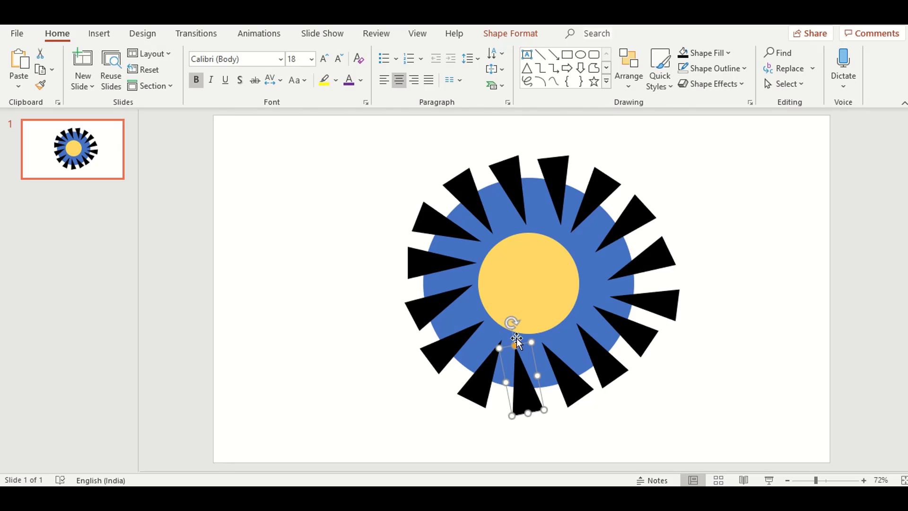
{"action": "left_click_drag", "start_coordinate": [510, 324], "coordinate": [522, 324]}
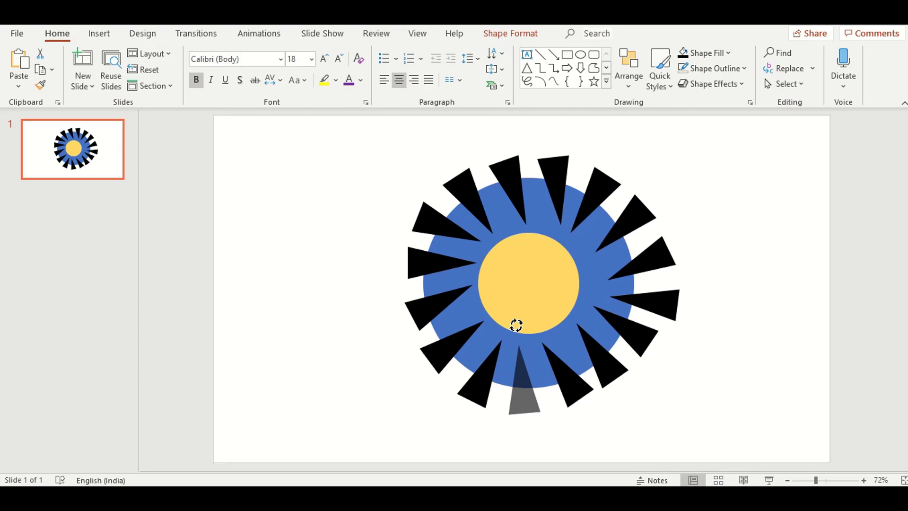
{"action": "left_click", "coordinate": [524, 380]}
{"action": "left_click", "coordinate": [586, 340]}
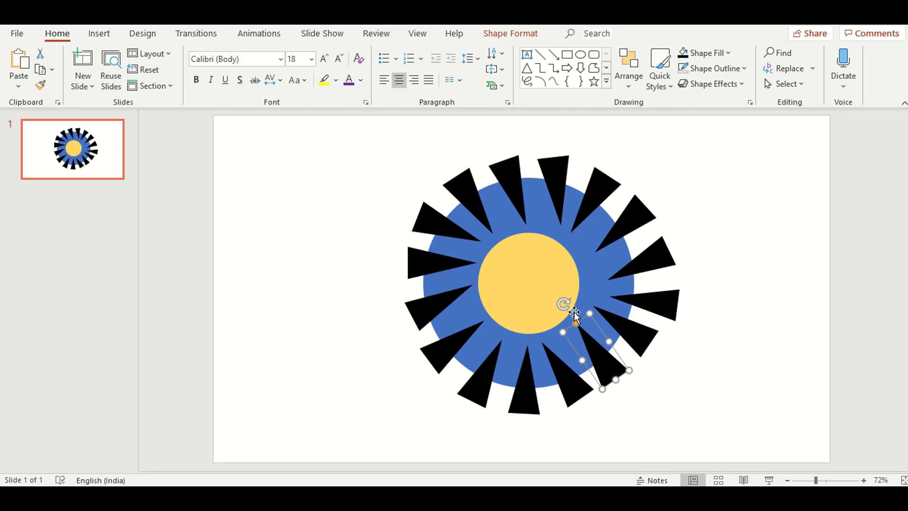
{"action": "left_click_drag", "start_coordinate": [561, 305], "coordinate": [588, 288]}
{"action": "left_click", "coordinate": [637, 299]}
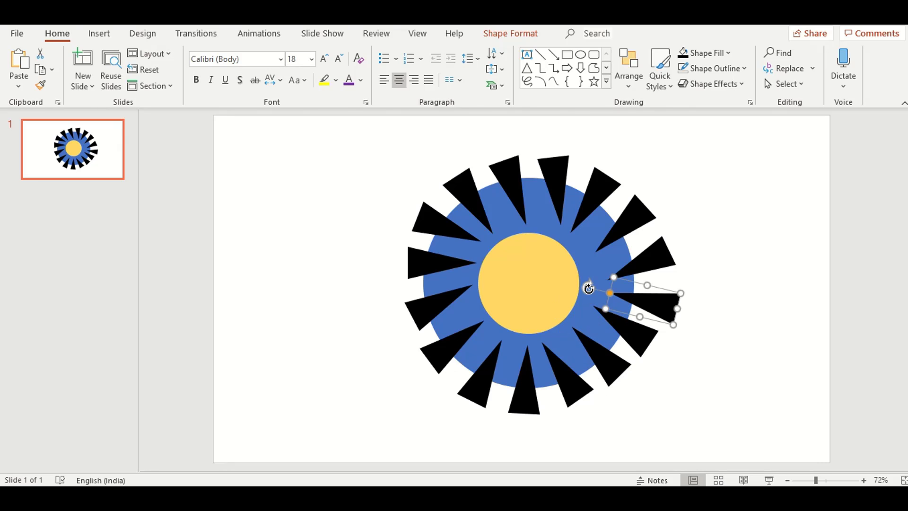
{"action": "left_click_drag", "start_coordinate": [652, 304], "coordinate": [649, 300]}
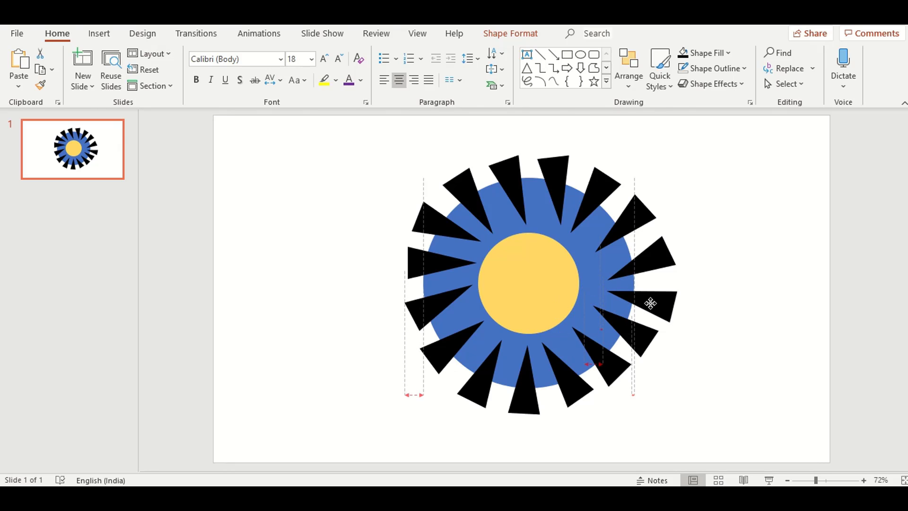
{"action": "left_click", "coordinate": [642, 256]}
{"action": "left_click", "coordinate": [570, 369]}
{"action": "left_click_drag", "start_coordinate": [528, 321], "coordinate": [543, 318]}
{"action": "key", "text": "ctrl+z"}
{"action": "left_click", "coordinate": [555, 362]}
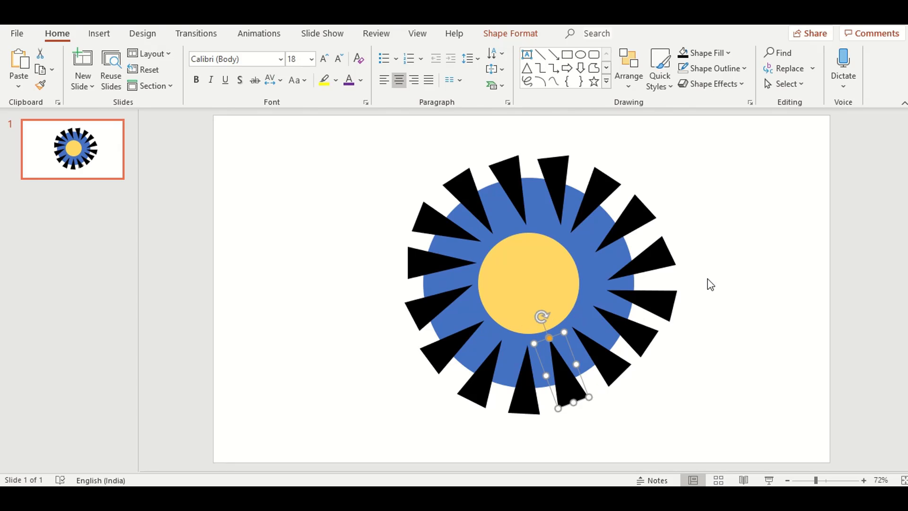
- Rotate and nudge the right-side, upper-right and upper rays toward the centre
{"action": "left_click", "coordinate": [643, 264]}
{"action": "left_click_drag", "start_coordinate": [589, 284], "coordinate": [584, 280]}
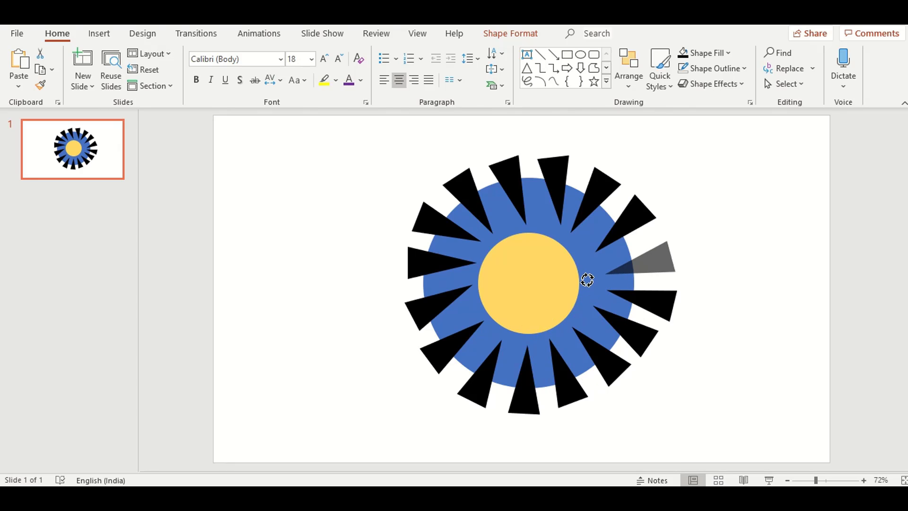
{"action": "left_click_drag", "start_coordinate": [640, 273], "coordinate": [648, 260]}
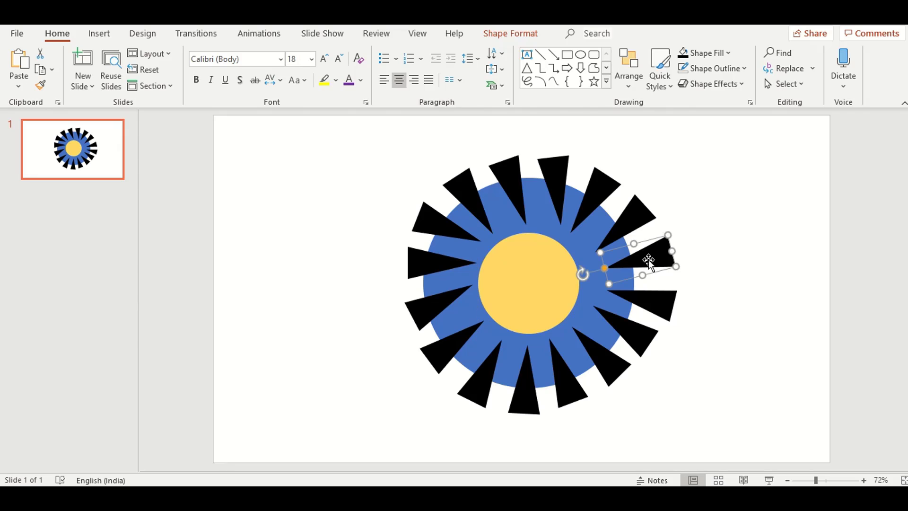
{"action": "left_click", "coordinate": [626, 228]}
{"action": "left_click_drag", "start_coordinate": [579, 268], "coordinate": [575, 264]}
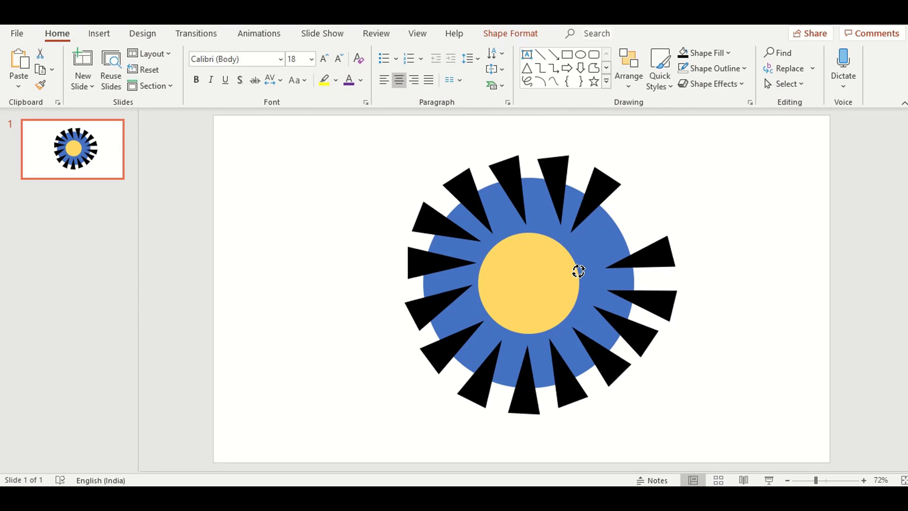
{"action": "left_click", "coordinate": [599, 175]}
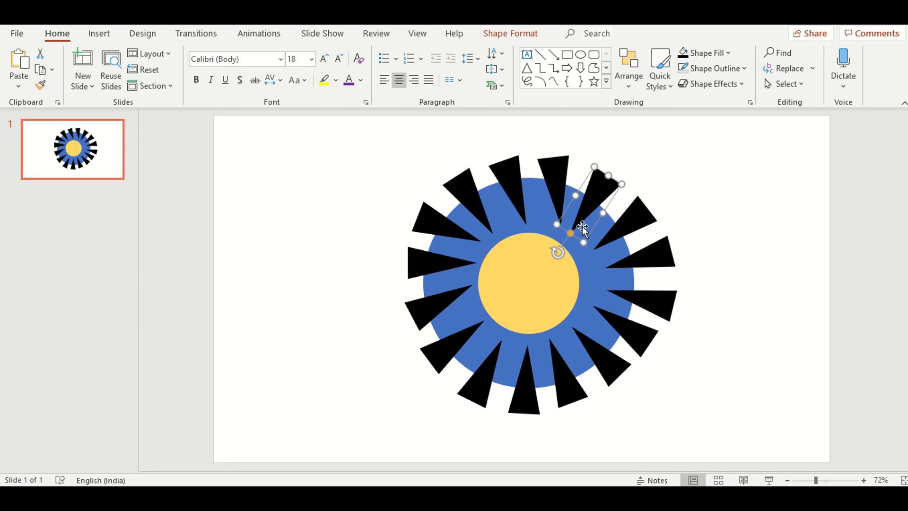
{"action": "left_click_drag", "start_coordinate": [561, 251], "coordinate": [568, 254]}
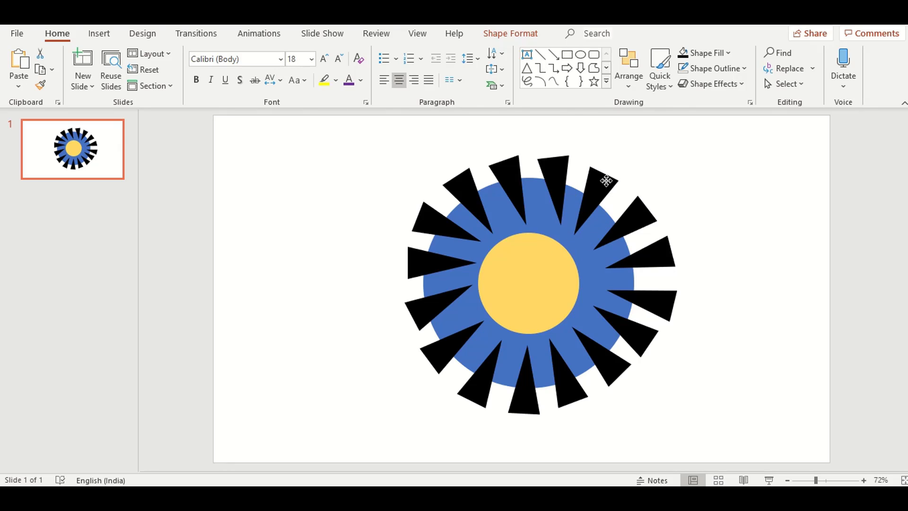
- Respace the top and upper-left rays to close the gap, then deselect all shapes
{"action": "left_click", "coordinate": [553, 174]}
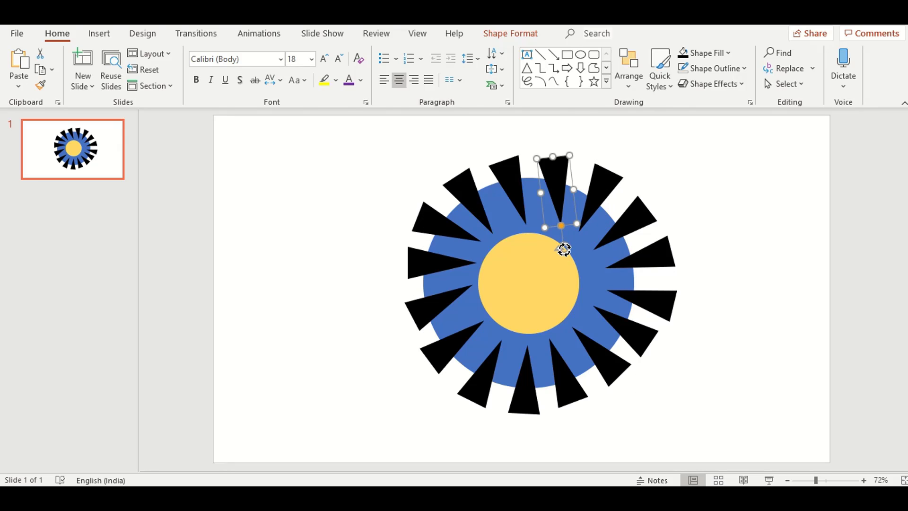
{"action": "left_click_drag", "start_coordinate": [564, 250], "coordinate": [552, 249]}
{"action": "left_click_drag", "start_coordinate": [559, 163], "coordinate": [558, 159]}
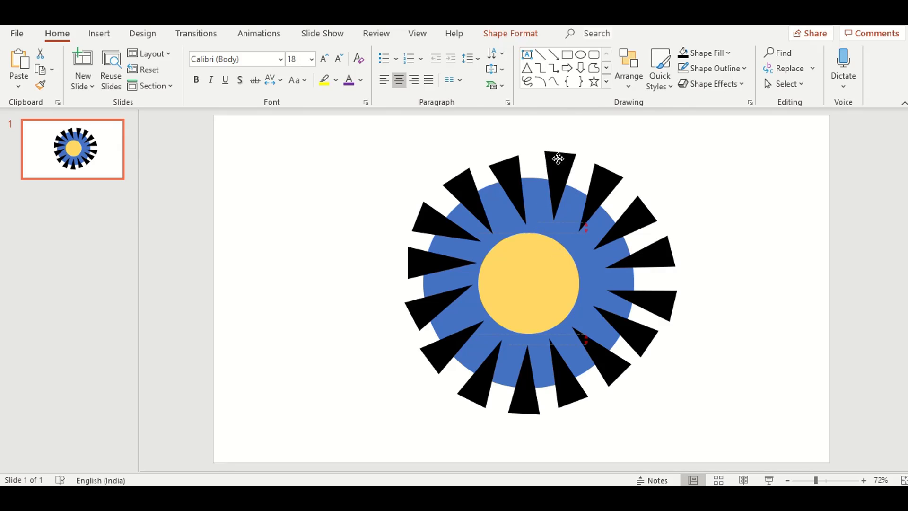
{"action": "left_click", "coordinate": [509, 178]}
{"action": "left_click_drag", "start_coordinate": [537, 248], "coordinate": [529, 250]}
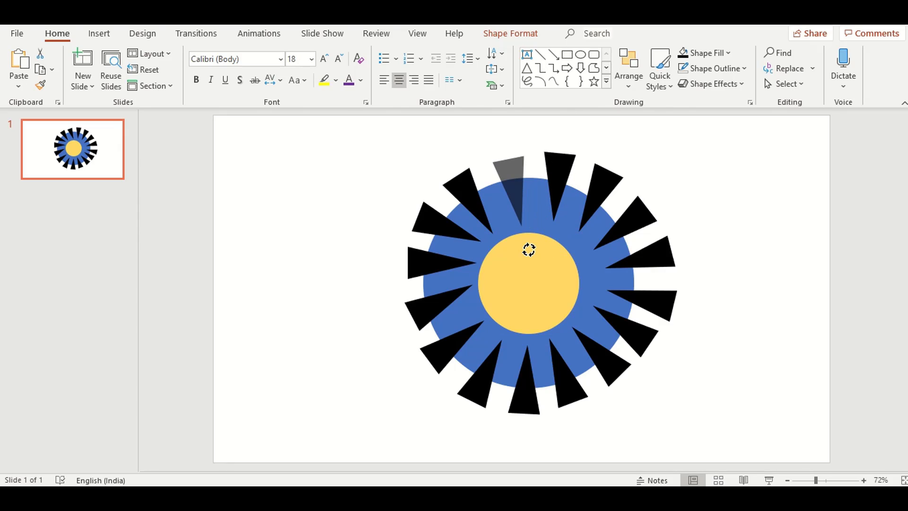
{"action": "mouse_move", "coordinate": [524, 180]}
{"action": "left_mouse_down"}
{"action": "mouse_move", "coordinate": [487, 183]}
{"action": "mouse_move", "coordinate": [475, 195]}
{"action": "left_mouse_up"}
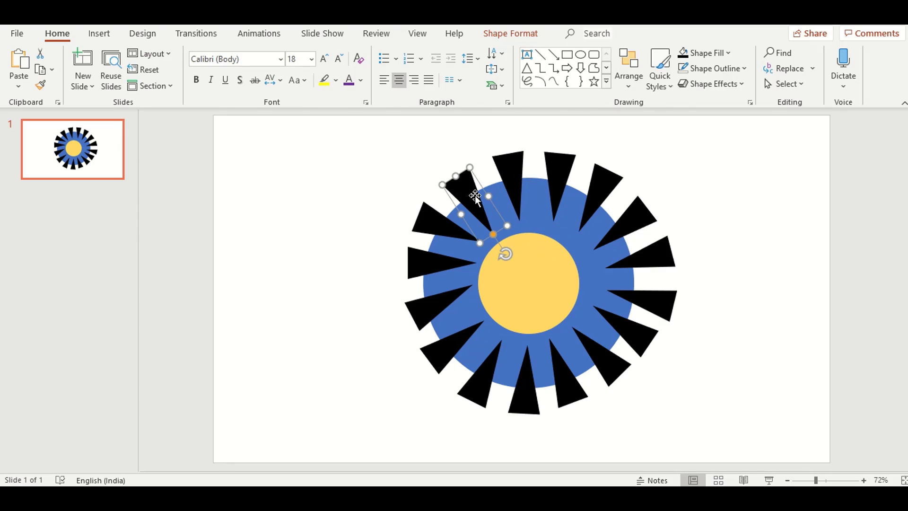
{"action": "left_click_drag", "start_coordinate": [505, 253], "coordinate": [503, 250]}
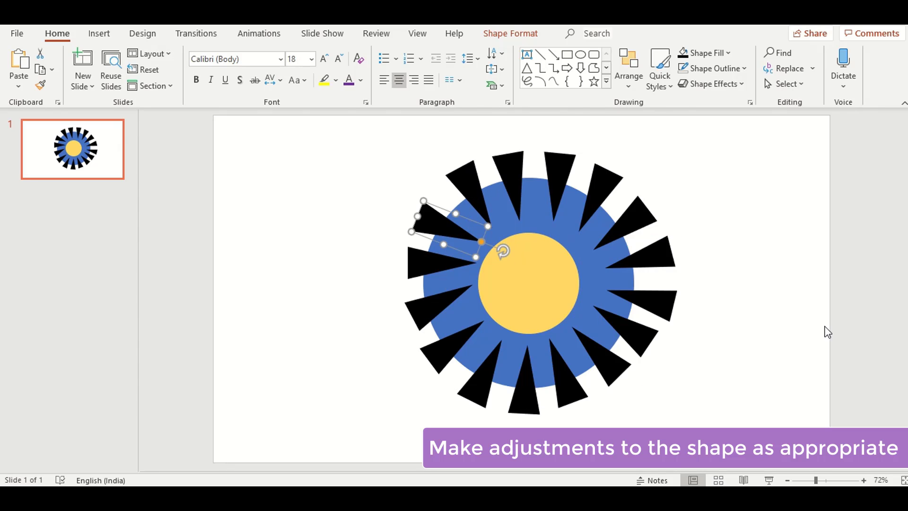
{"action": "left_click", "coordinate": [773, 252]}
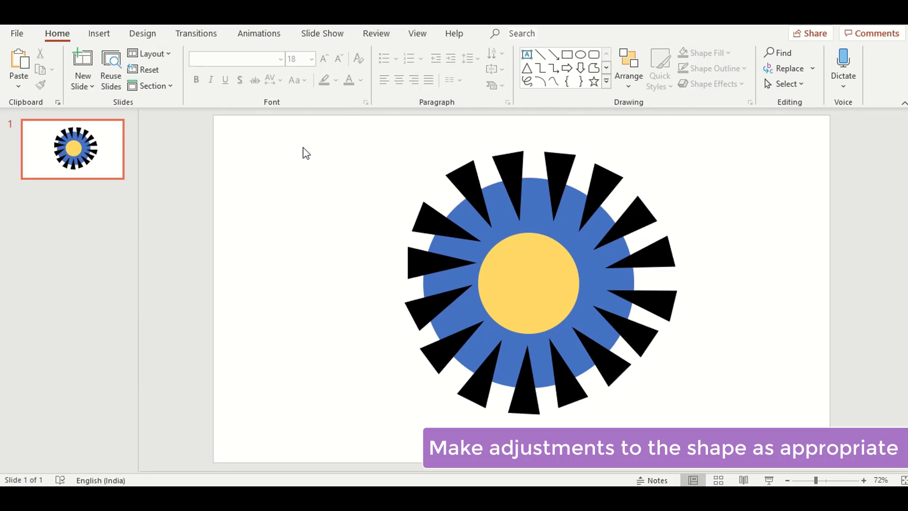
- Select all the sunburst shapes and open the Merge Shapes list
{"action": "left_click_drag", "start_coordinate": [286, 139], "coordinate": [746, 450]}
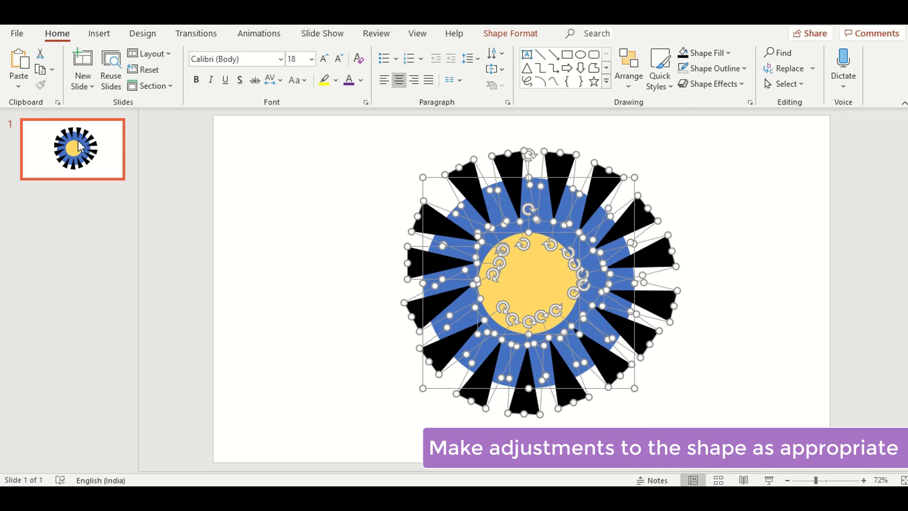
{"action": "left_click", "coordinate": [511, 33]}
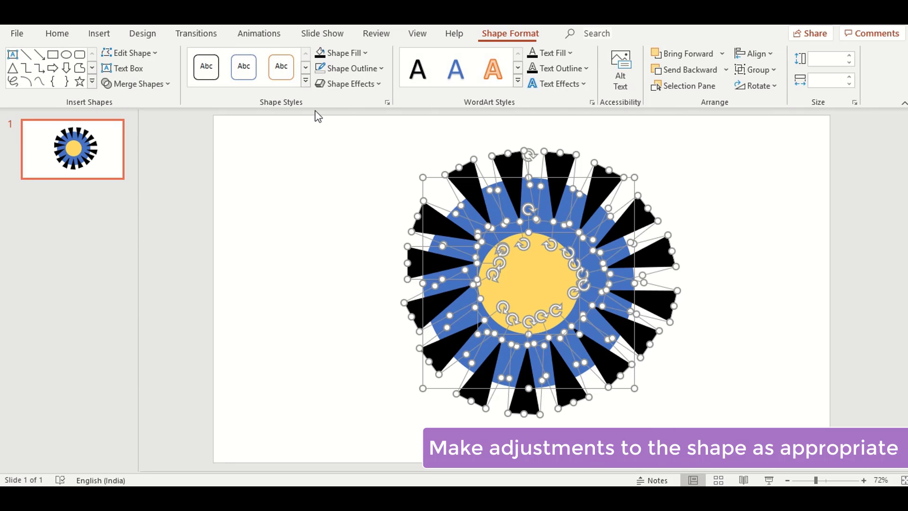
{"action": "left_click", "coordinate": [155, 84]}
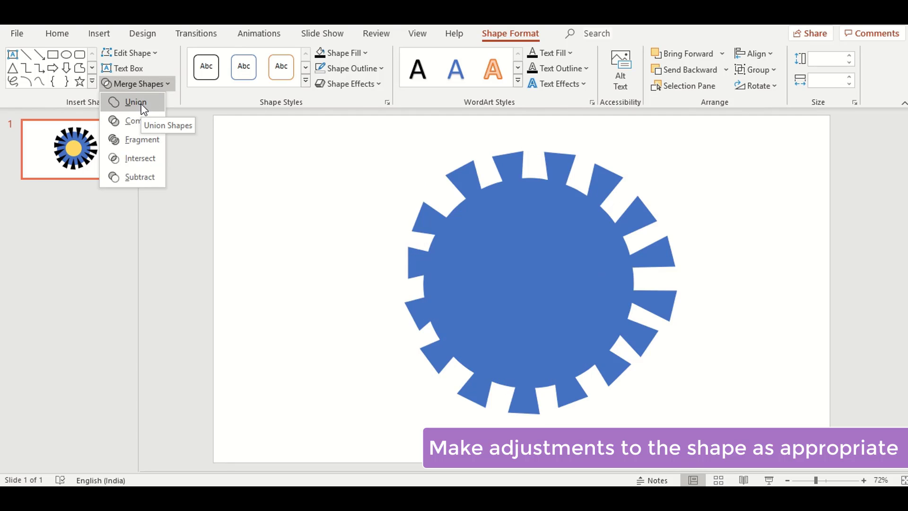
- Close the merge list without merging and nudge the right-side triangle slightly left
{"action": "left_click", "coordinate": [768, 200]}
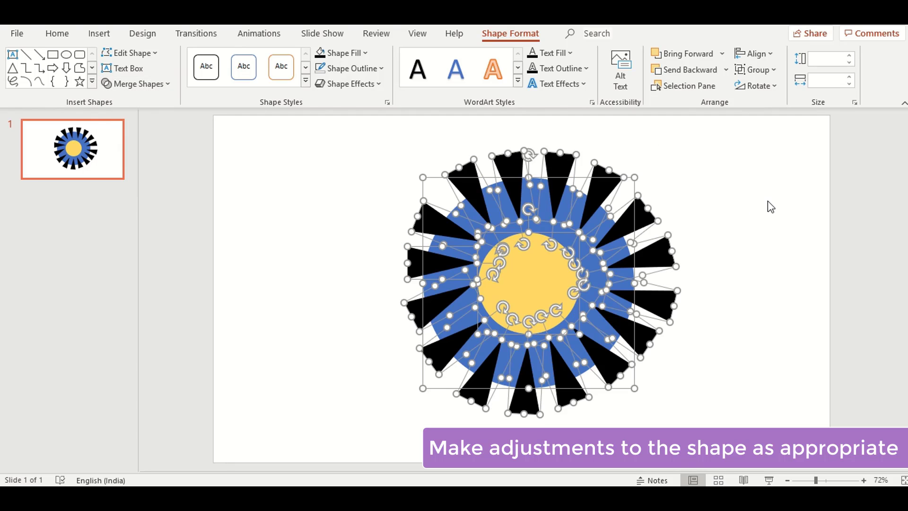
{"action": "left_click", "coordinate": [768, 202]}
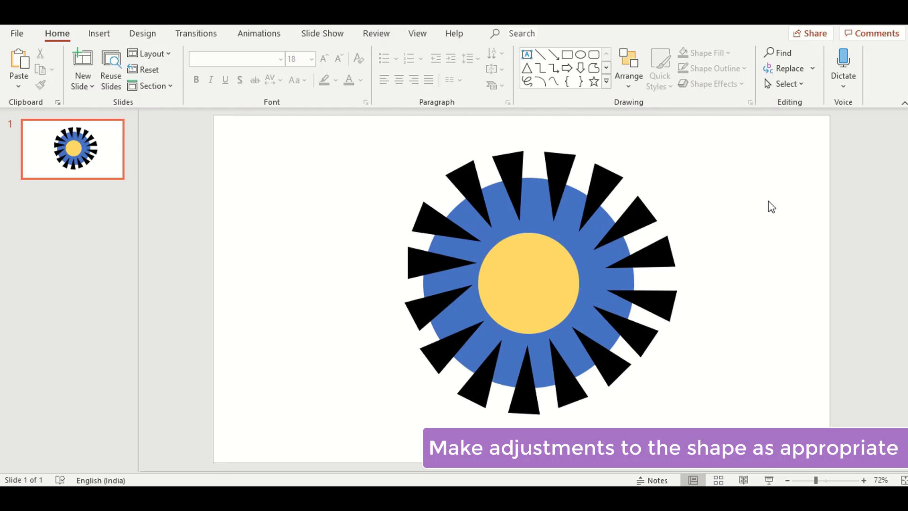
{"action": "mouse_move", "coordinate": [665, 254]}
{"action": "left_mouse_down"}
{"action": "mouse_move", "coordinate": [660, 301]}
{"action": "mouse_move", "coordinate": [657, 254]}
{"action": "left_mouse_up"}
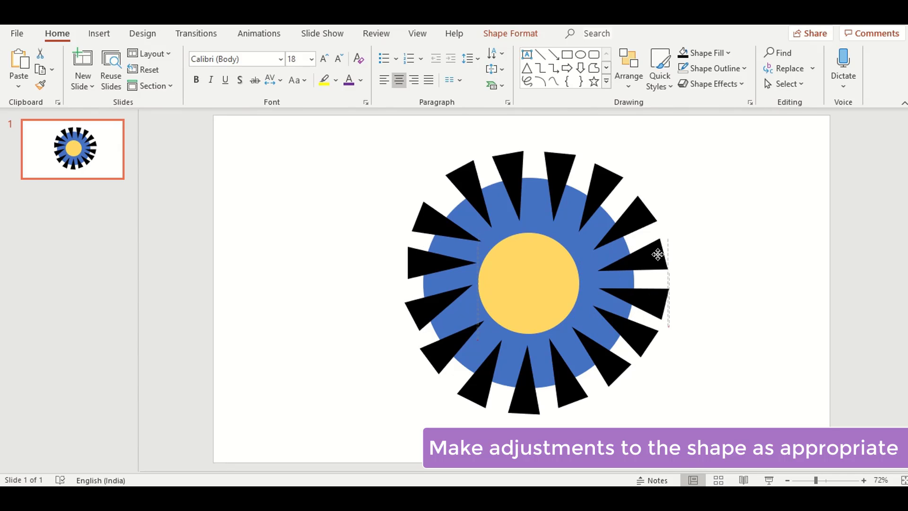
- Move the upper-right triangle and a top triangle into higher slots along the ring
{"action": "left_click", "coordinate": [637, 213]}
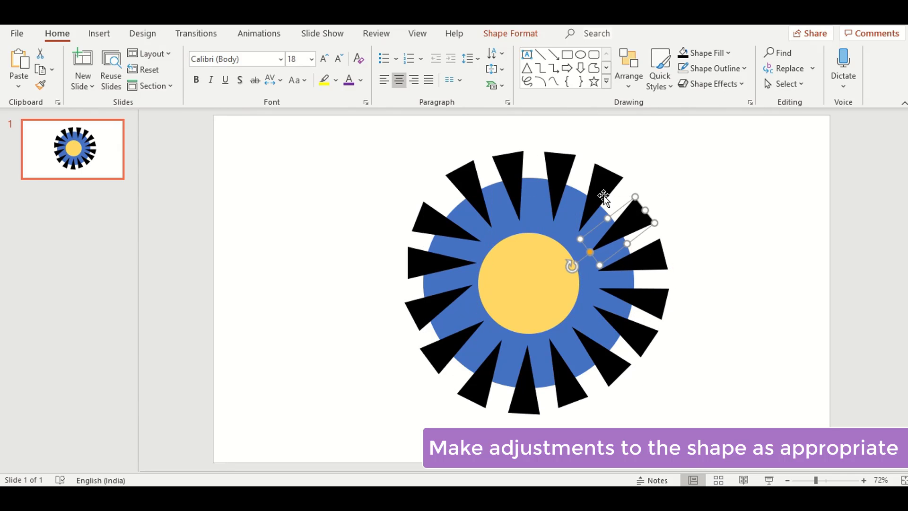
{"action": "left_click_drag", "start_coordinate": [603, 195], "coordinate": [560, 178]}
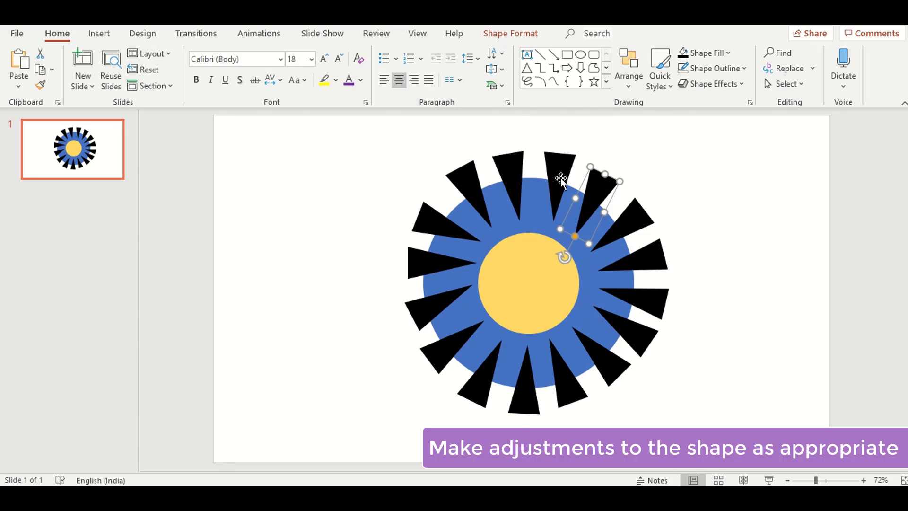
{"action": "left_click_drag", "start_coordinate": [516, 174], "coordinate": [472, 185]}
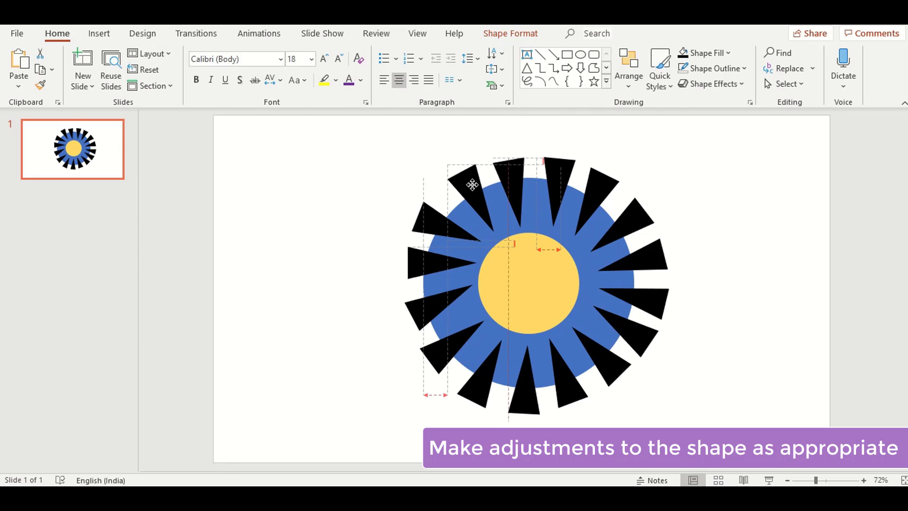
- Reposition and rotate the lower-left, left and upper-left triangles so they point at the centre
{"action": "left_click", "coordinate": [435, 217]}
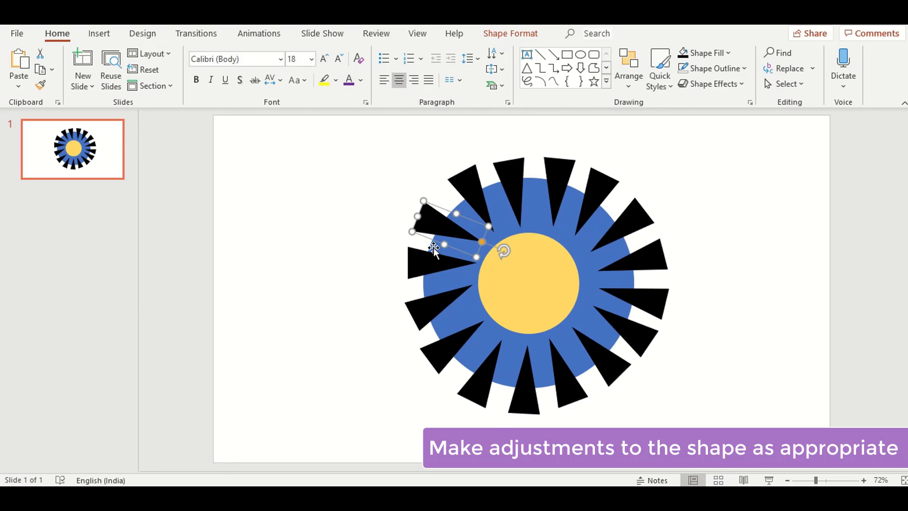
{"action": "left_click_drag", "start_coordinate": [434, 310], "coordinate": [452, 346]}
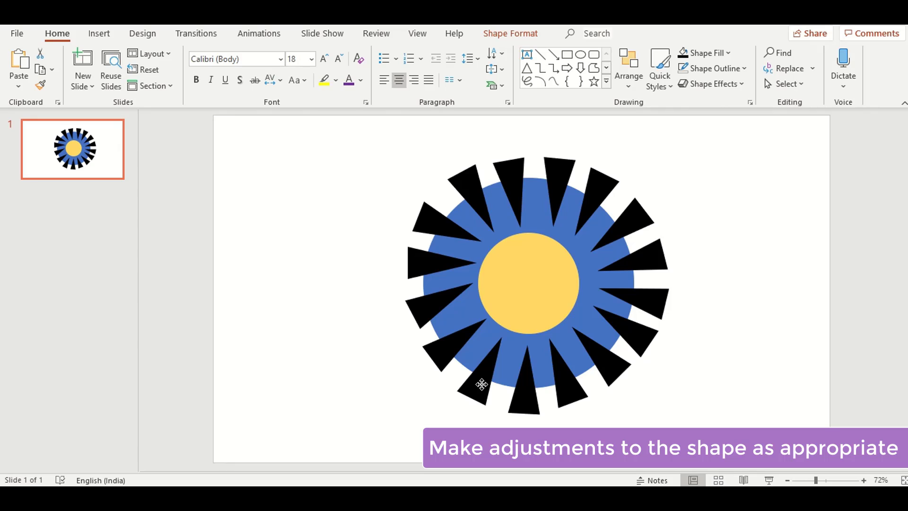
{"action": "left_click_drag", "start_coordinate": [481, 384], "coordinate": [419, 318]}
{"action": "left_click_drag", "start_coordinate": [422, 264], "coordinate": [414, 264]}
{"action": "left_click_drag", "start_coordinate": [492, 260], "coordinate": [492, 269]}
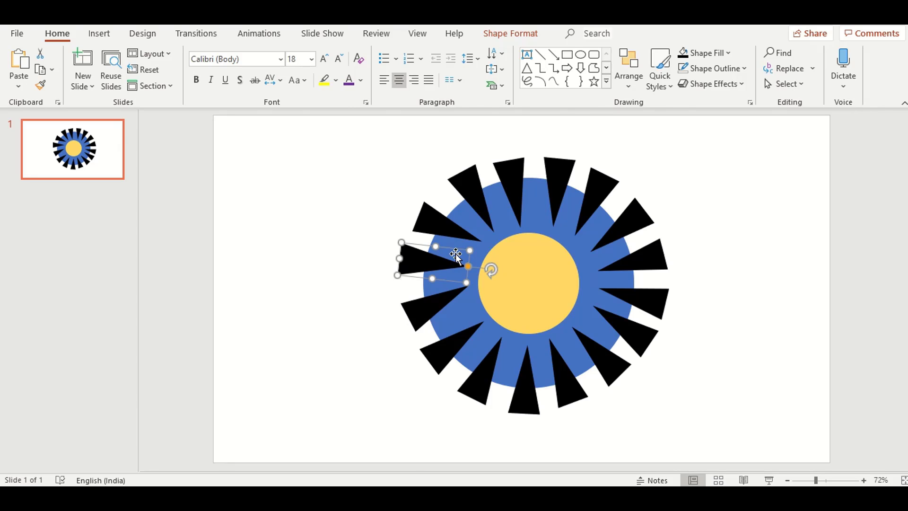
{"action": "left_click", "coordinate": [448, 227]}
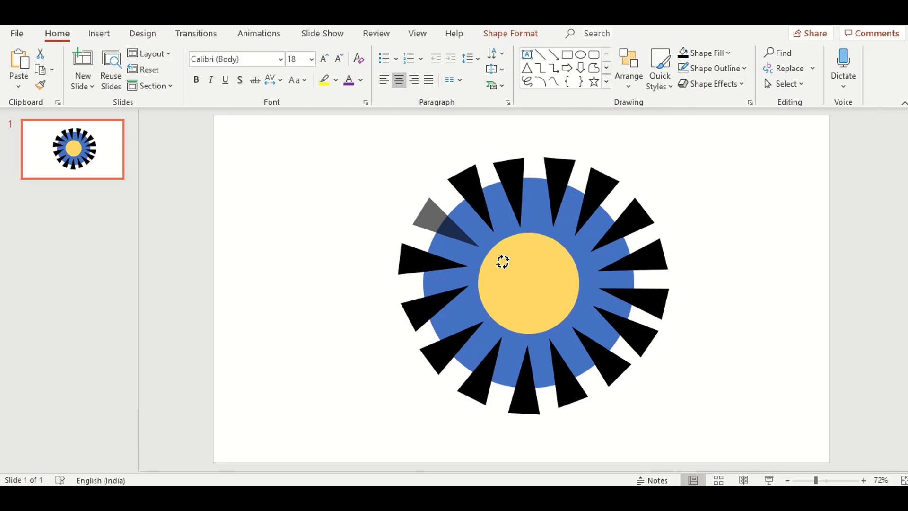
{"action": "left_click_drag", "start_coordinate": [503, 250], "coordinate": [499, 260]}
{"action": "left_click_drag", "start_coordinate": [441, 221], "coordinate": [438, 220]}
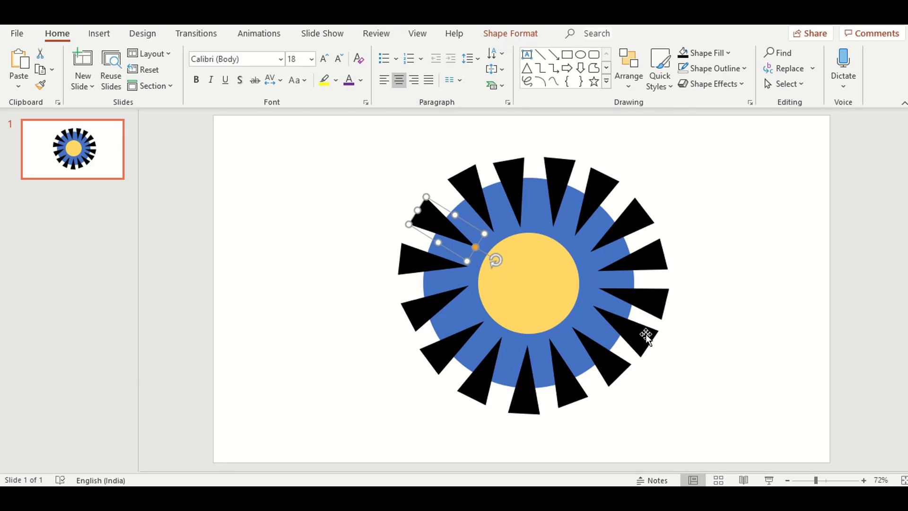
- Move a right-side triangle up to close the gap near the top
{"action": "left_click", "coordinate": [644, 301]}
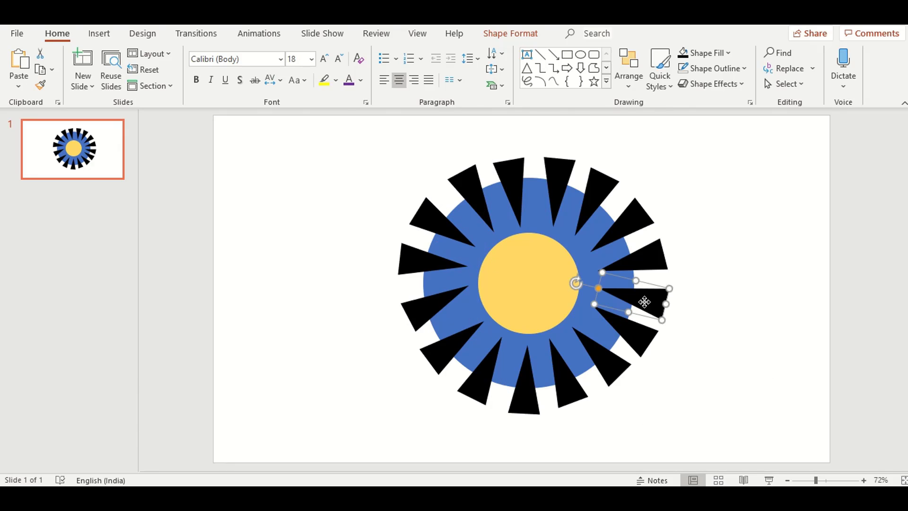
{"action": "left_click", "coordinate": [632, 336]}
{"action": "left_click", "coordinate": [602, 368]}
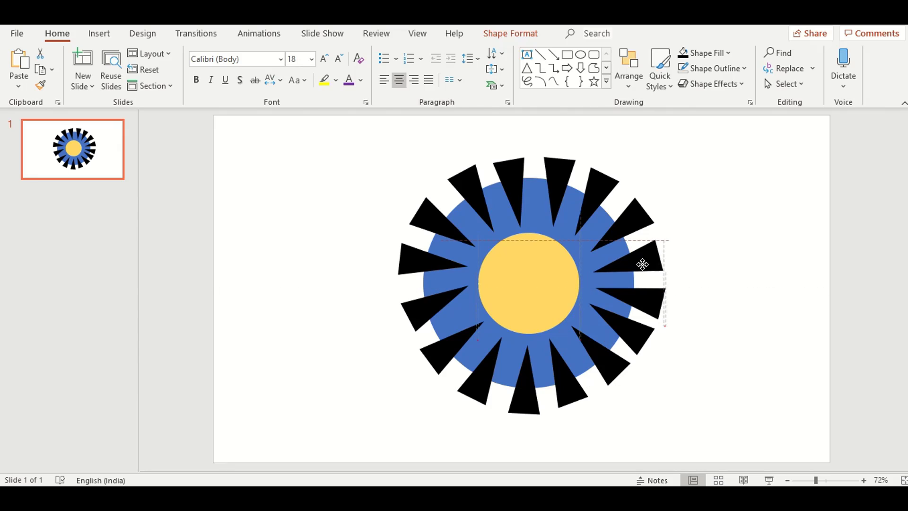
{"action": "mouse_move", "coordinate": [648, 270]}
{"action": "left_mouse_down"}
{"action": "mouse_move", "coordinate": [629, 219]}
{"action": "mouse_move", "coordinate": [548, 175]}
{"action": "left_mouse_up"}
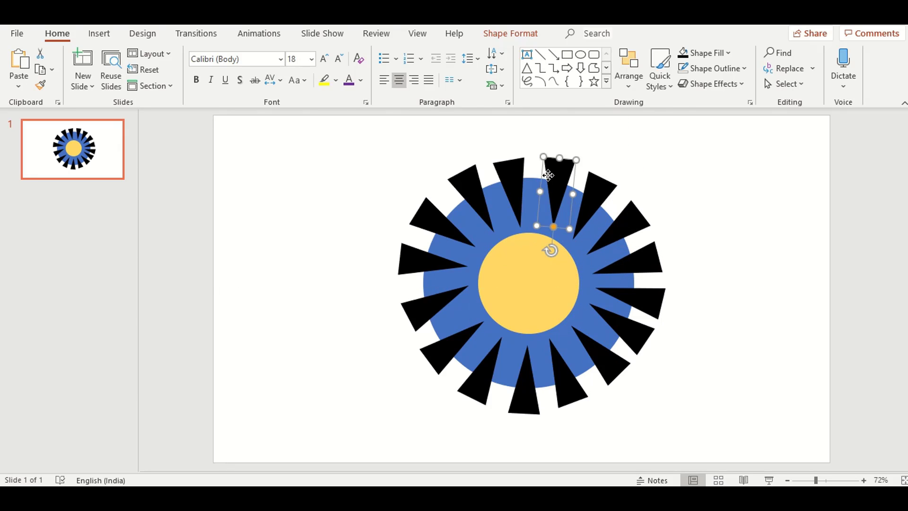
- Marquee-select every shape of the sunburst
{"action": "left_click", "coordinate": [511, 175]}
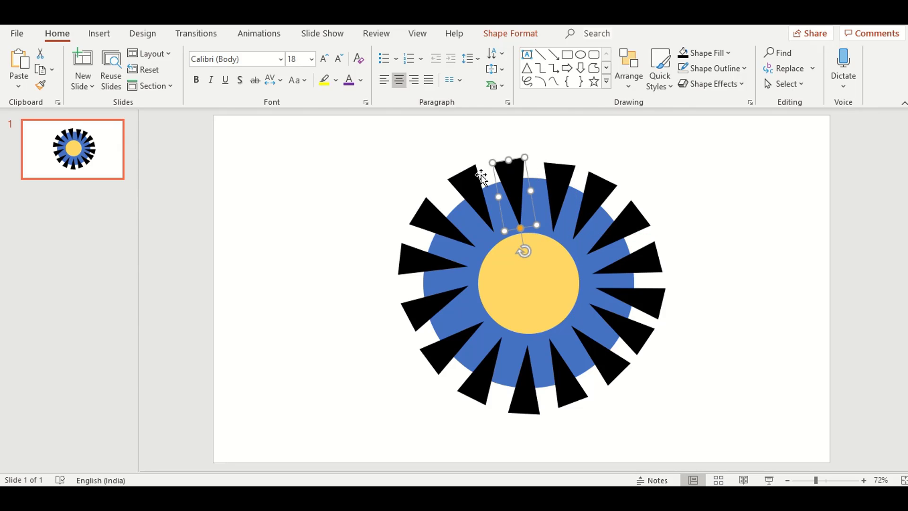
{"action": "left_click", "coordinate": [747, 222]}
{"action": "left_click_drag", "start_coordinate": [313, 156], "coordinate": [772, 460]}
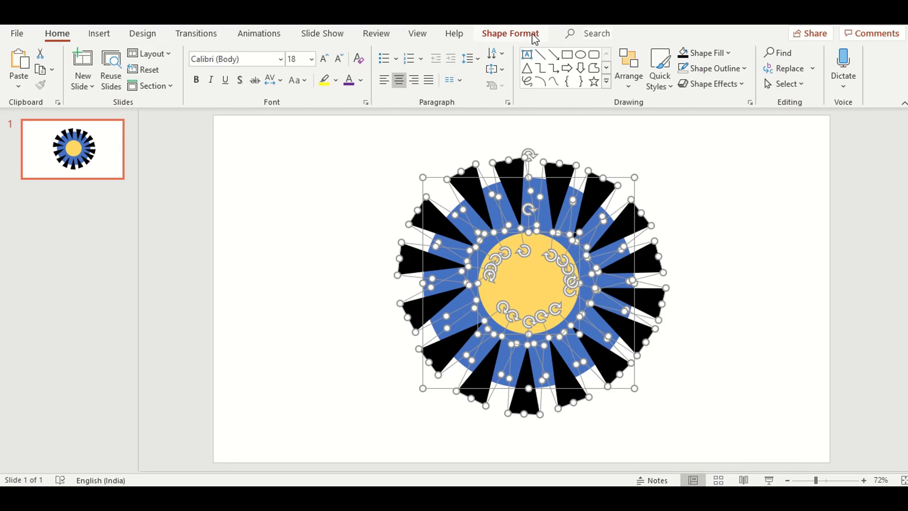
- Check the Merge Shapes options for the selected sunburst, then close them without merging
{"action": "left_click", "coordinate": [511, 33]}
{"action": "left_click", "coordinate": [136, 84]}
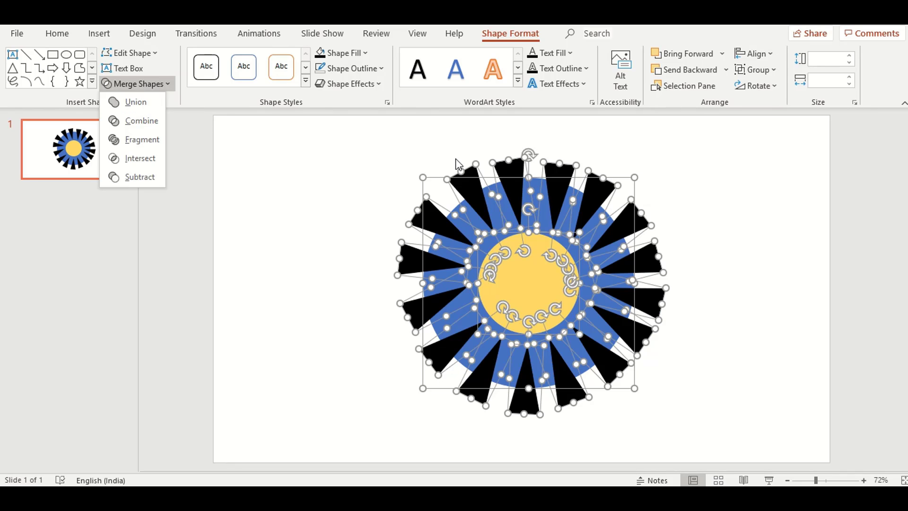
{"action": "left_click", "coordinate": [701, 166]}
{"action": "left_click", "coordinate": [684, 188]}
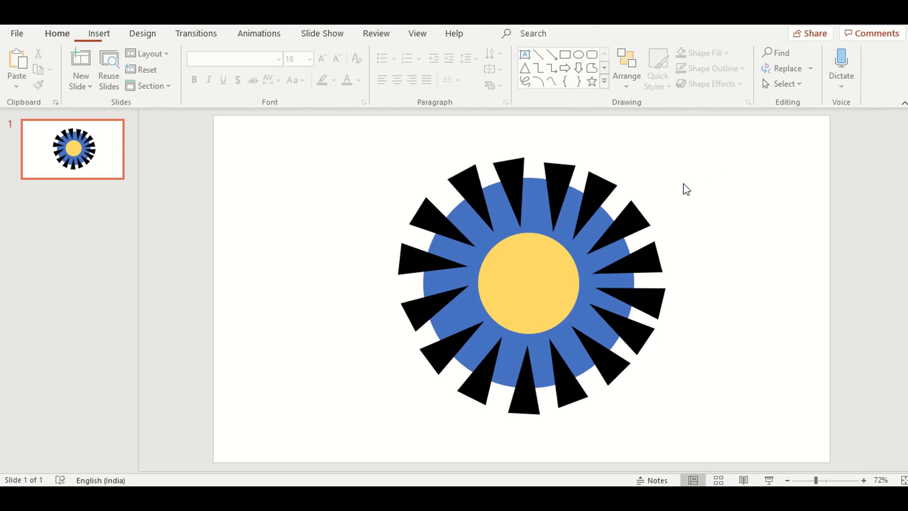
- Move the top-right triangle into the gap at the top and reselect the whole sunburst
{"action": "left_click", "coordinate": [591, 198]}
{"action": "left_click_drag", "start_coordinate": [591, 199], "coordinate": [561, 185]}
{"action": "left_click", "coordinate": [505, 179]}
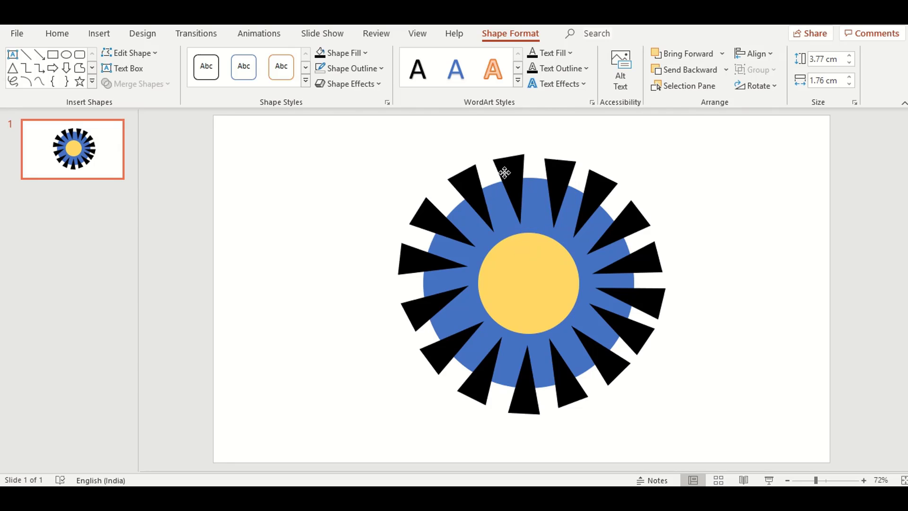
{"action": "left_click", "coordinate": [313, 192]}
{"action": "left_click_drag", "start_coordinate": [292, 143], "coordinate": [810, 463]}
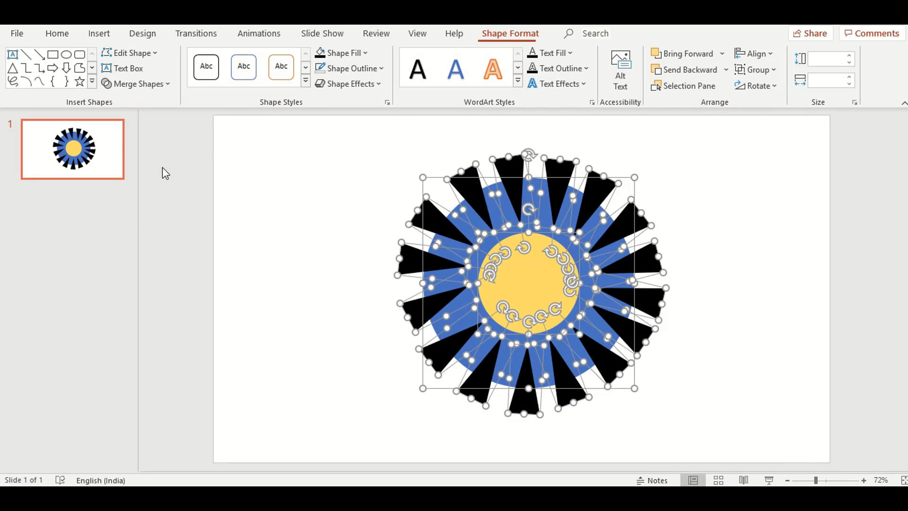
- Preview the Union merge result without applying it
{"action": "left_click", "coordinate": [148, 89]}
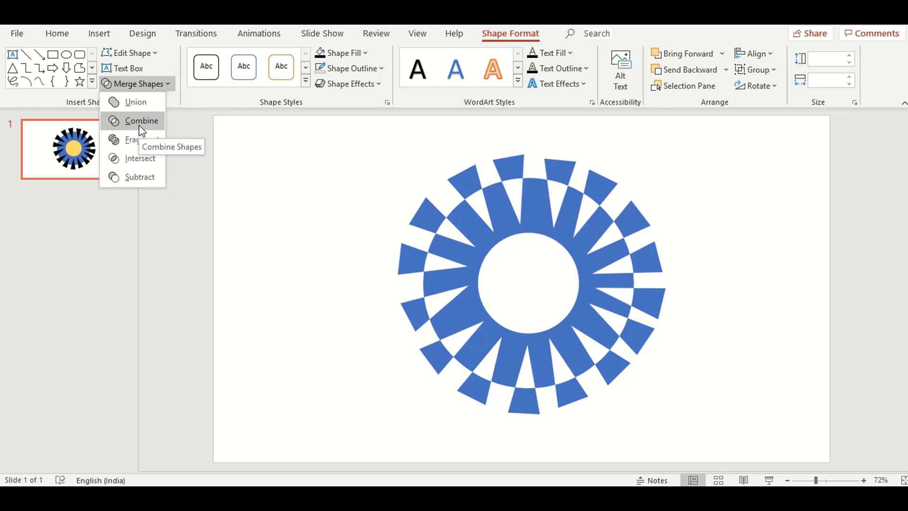
{"action": "left_click", "coordinate": [824, 148]}
{"action": "left_click", "coordinate": [682, 152]}
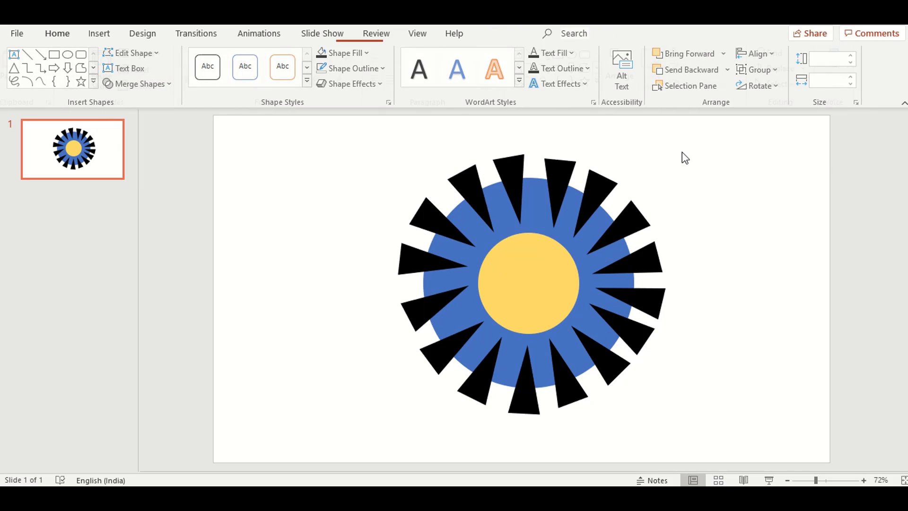
- Shift a top triangle up and right, reselect everything, and preview Combine and Subtract
{"action": "left_click_drag", "start_coordinate": [557, 174], "coordinate": [599, 181]}
{"action": "left_click", "coordinate": [326, 178]}
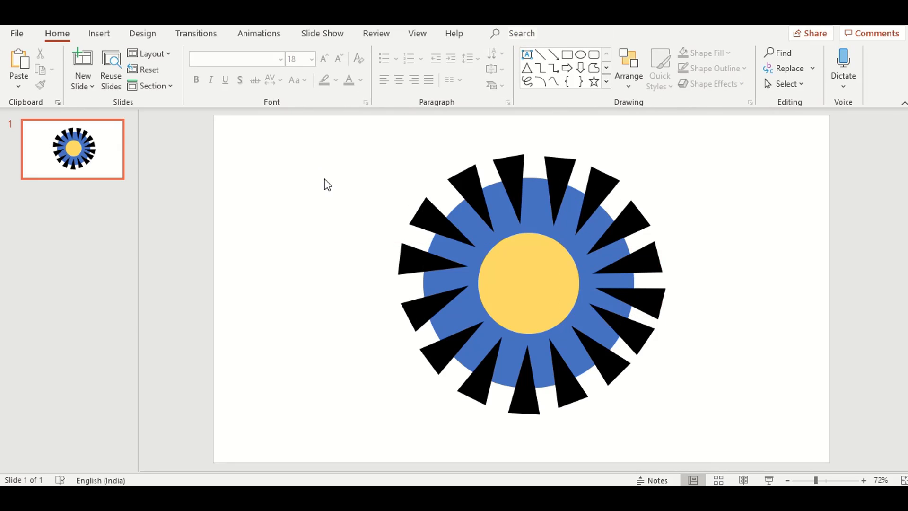
{"action": "left_click_drag", "start_coordinate": [315, 149], "coordinate": [762, 450]}
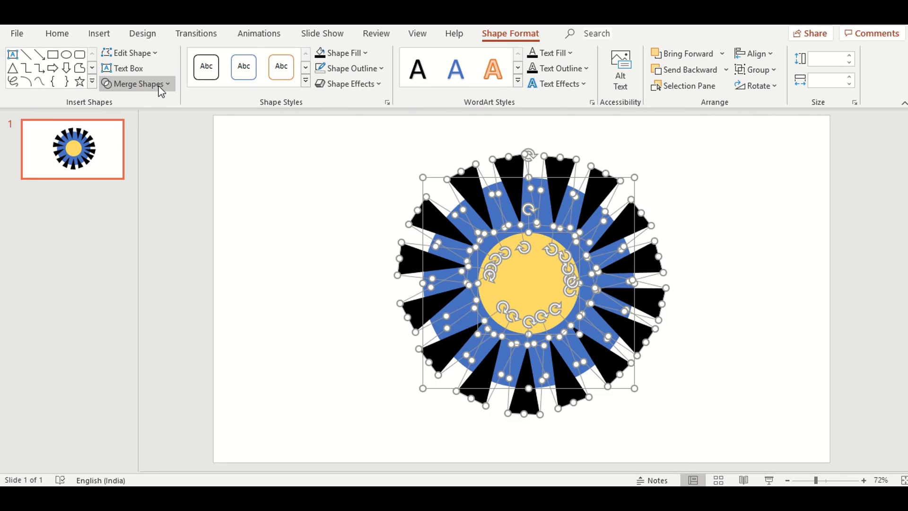
{"action": "left_click", "coordinate": [162, 85]}
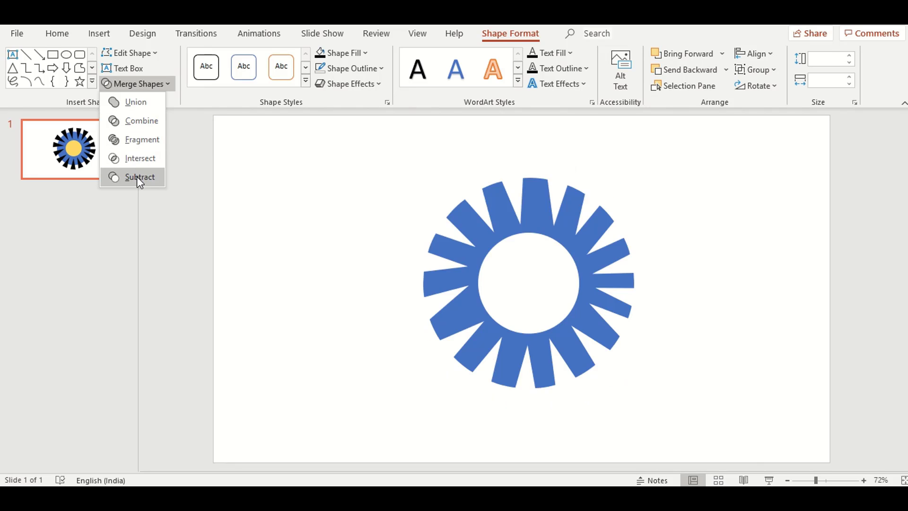
{"action": "left_click", "coordinate": [825, 170]}
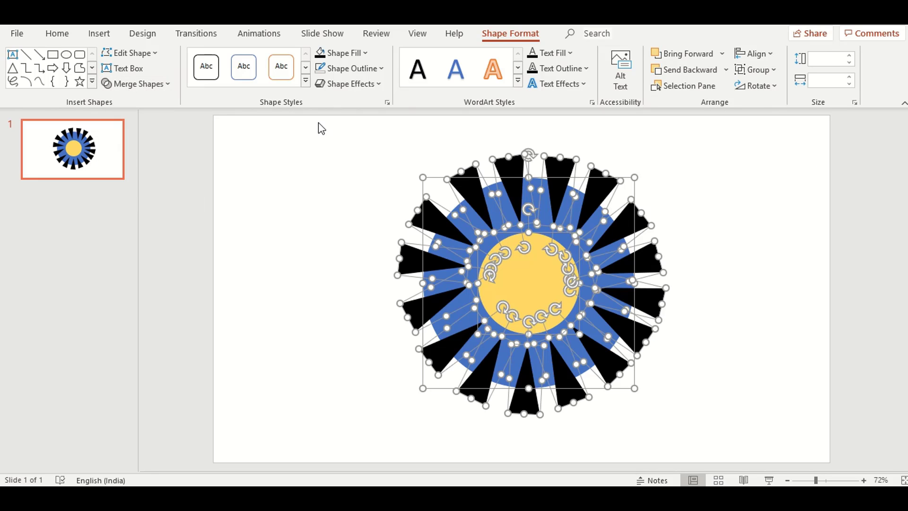
- Use Duplicate Slide on slides 1, 2 and 3 in turn to create slides 2–4
{"action": "right_click", "coordinate": [113, 162]}
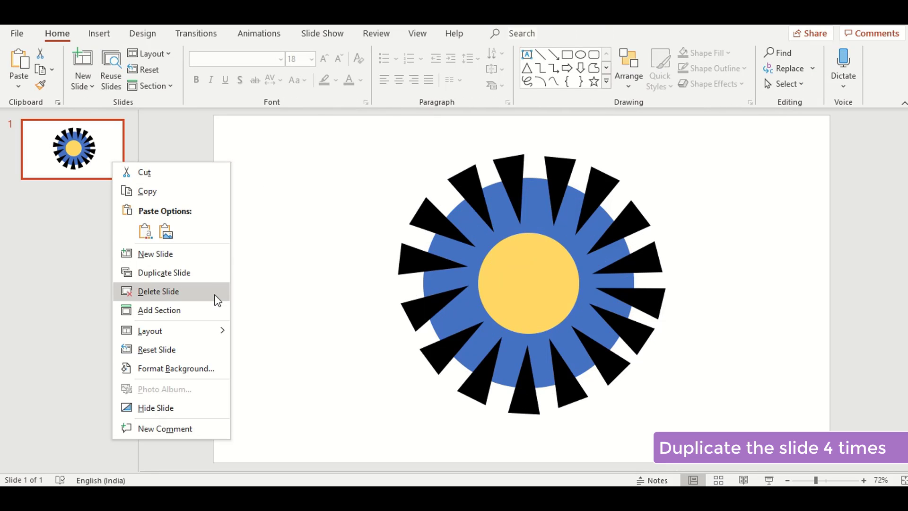
{"action": "left_click", "coordinate": [191, 271]}
{"action": "right_click", "coordinate": [99, 240]}
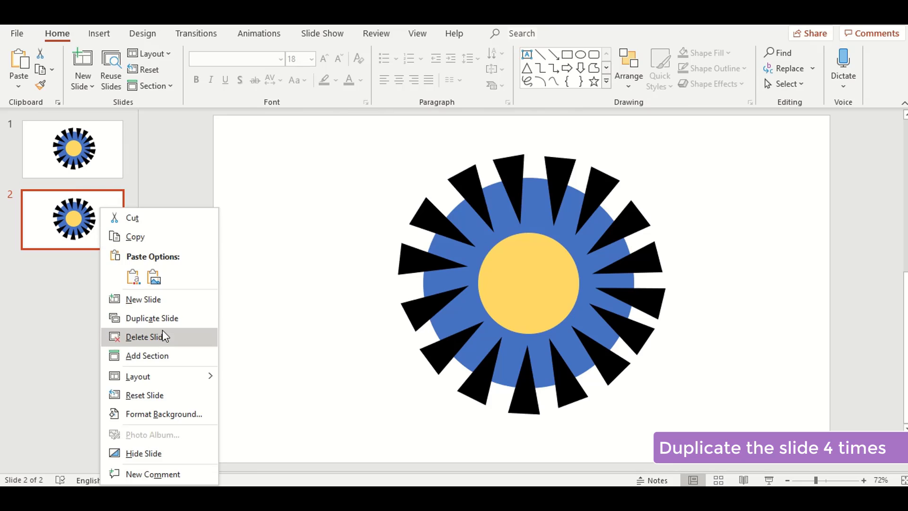
{"action": "left_click", "coordinate": [170, 318]}
{"action": "right_click", "coordinate": [106, 299]}
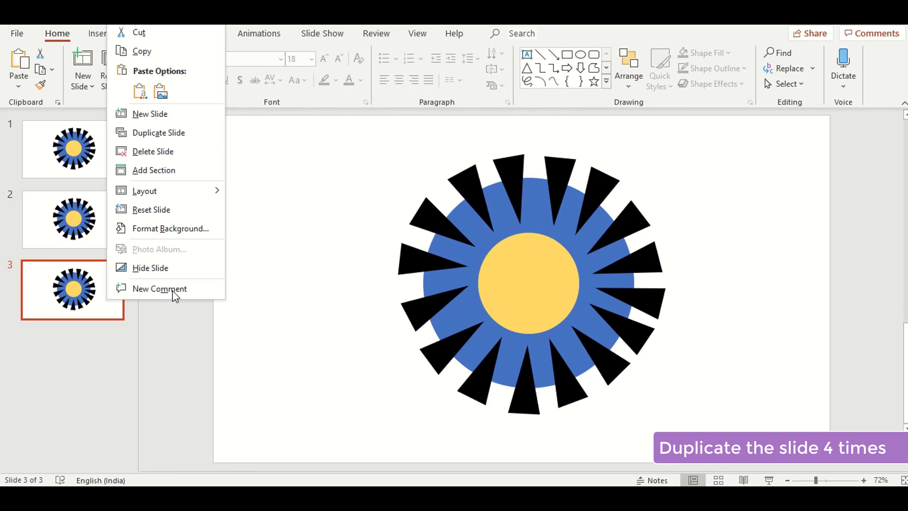
{"action": "left_click", "coordinate": [184, 133]}
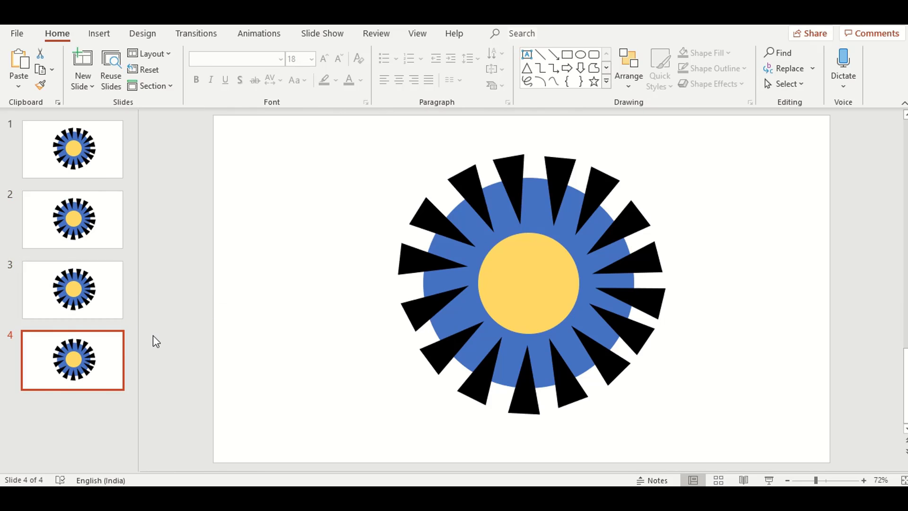
- On slide 1, Union all sunburst pieces into one shape and fill it green
{"action": "left_click", "coordinate": [118, 154]}
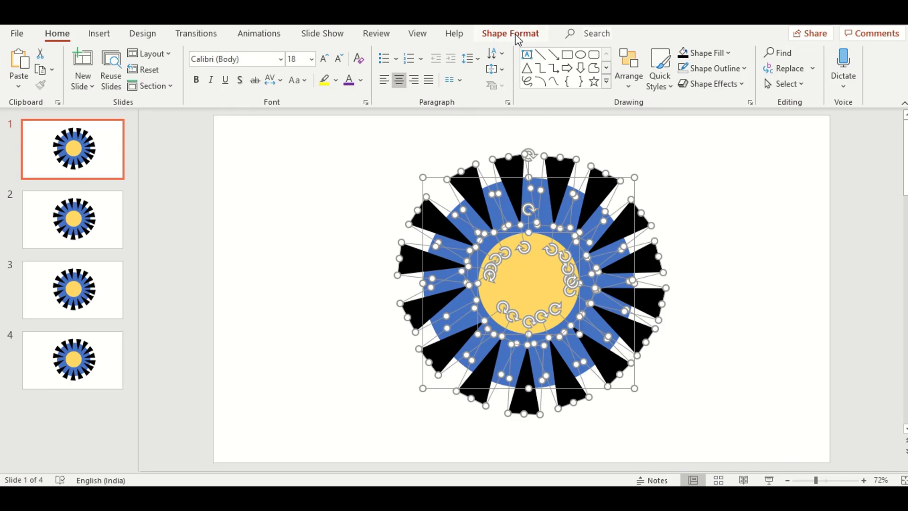
{"action": "left_click", "coordinate": [515, 34]}
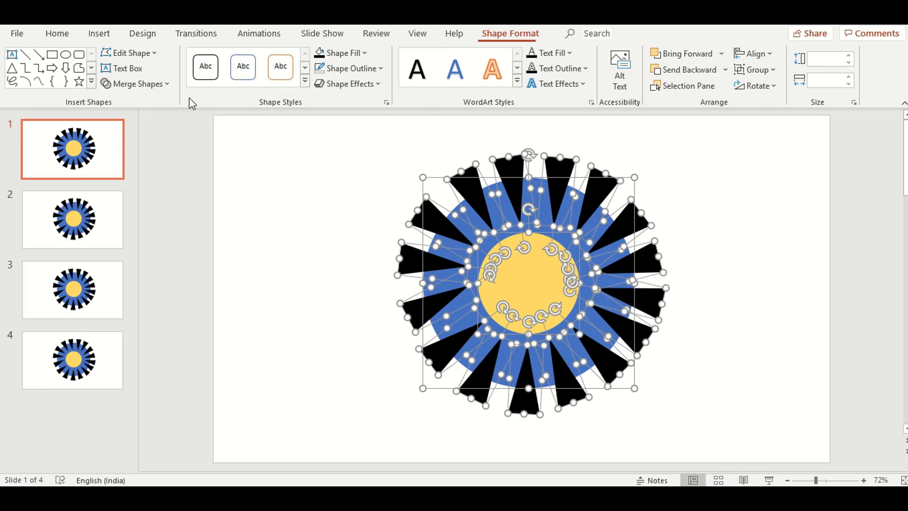
{"action": "left_click", "coordinate": [134, 84]}
{"action": "left_click", "coordinate": [135, 99]}
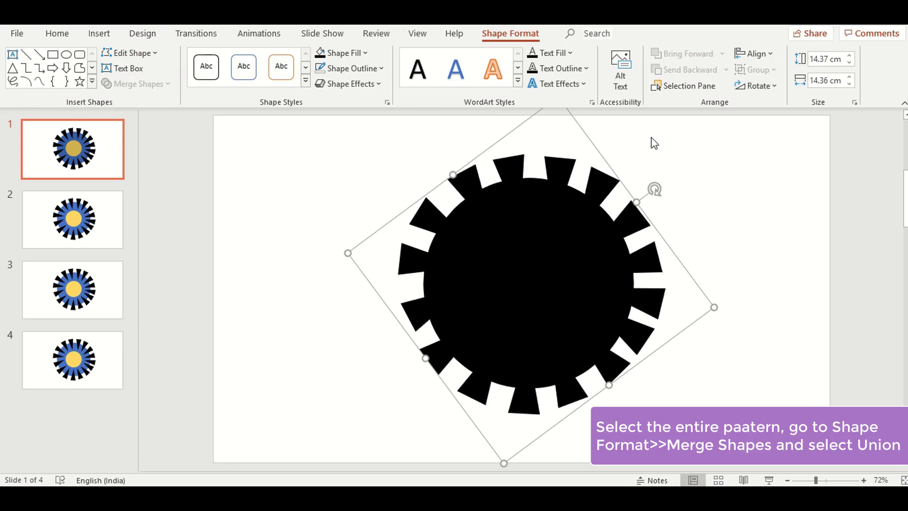
{"action": "left_click", "coordinate": [348, 54]}
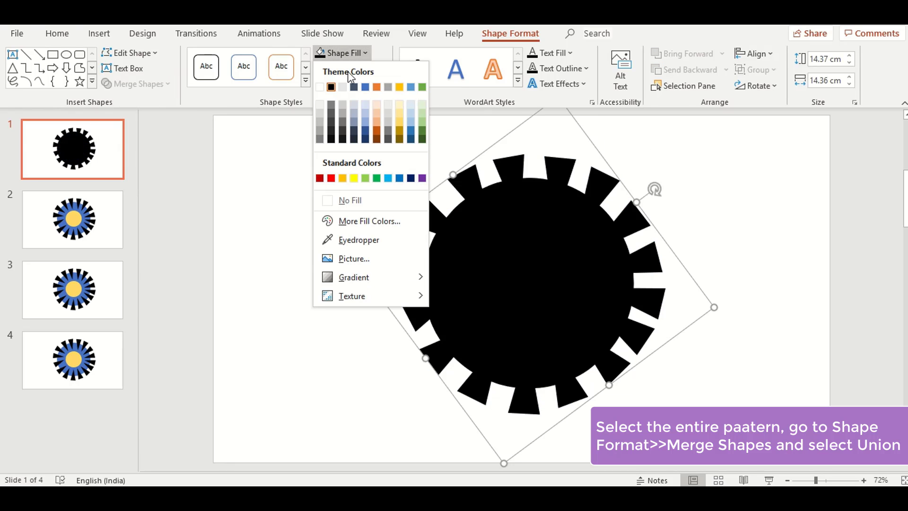
{"action": "left_click", "coordinate": [421, 125]}
{"action": "left_click", "coordinate": [767, 171]}
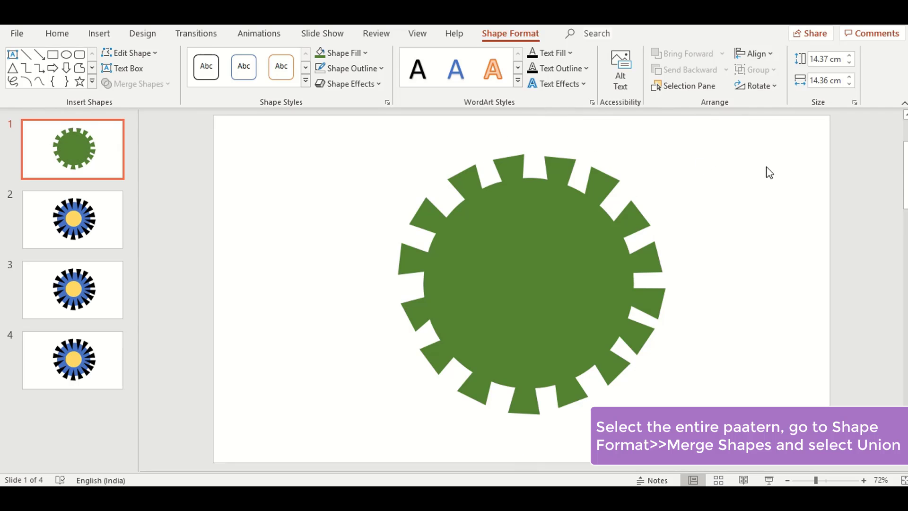
- Add a text box at the top left of slide 1 reading 'Design 1'
{"action": "left_click", "coordinate": [100, 33]}
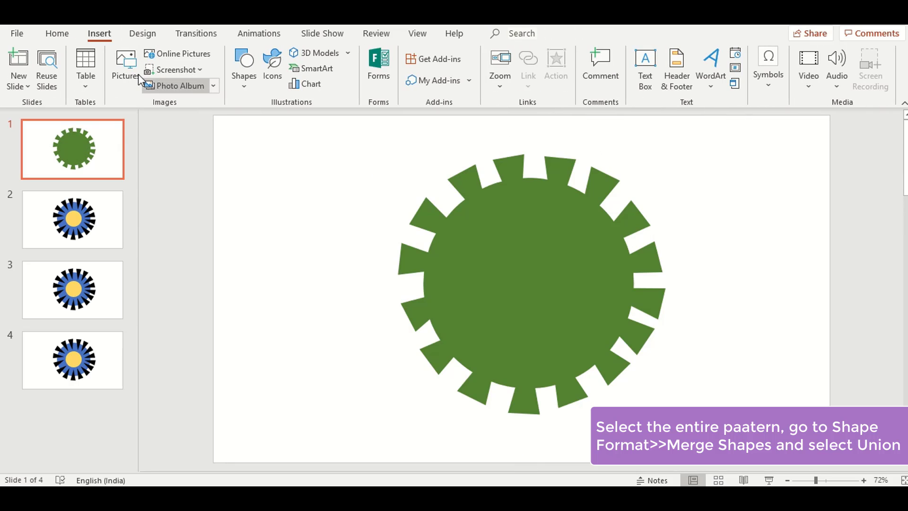
{"action": "left_click", "coordinate": [645, 85]}
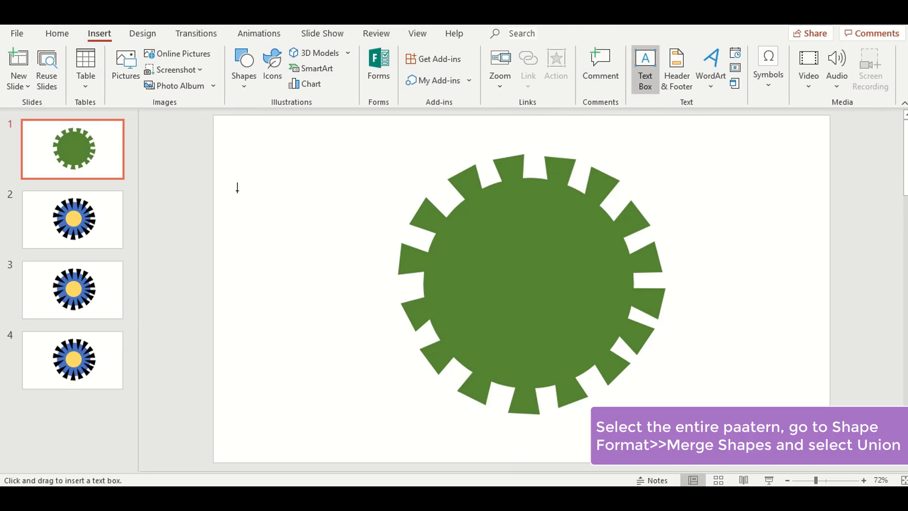
{"action": "mouse_move", "coordinate": [248, 164]}
{"action": "left_mouse_down"}
{"action": "mouse_move", "coordinate": [371, 255]}
{"action": "mouse_move", "coordinate": [376, 223]}
{"action": "left_mouse_up"}
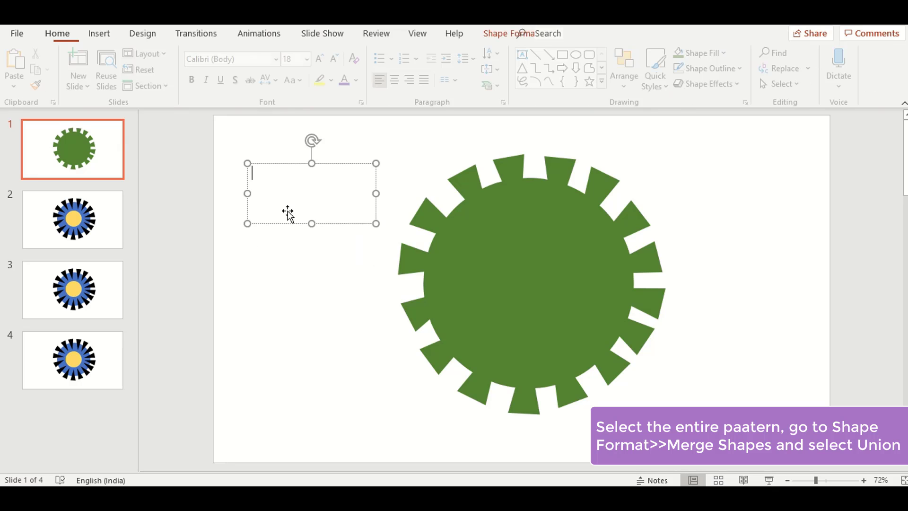
{"action": "type", "text": "Design 1"}
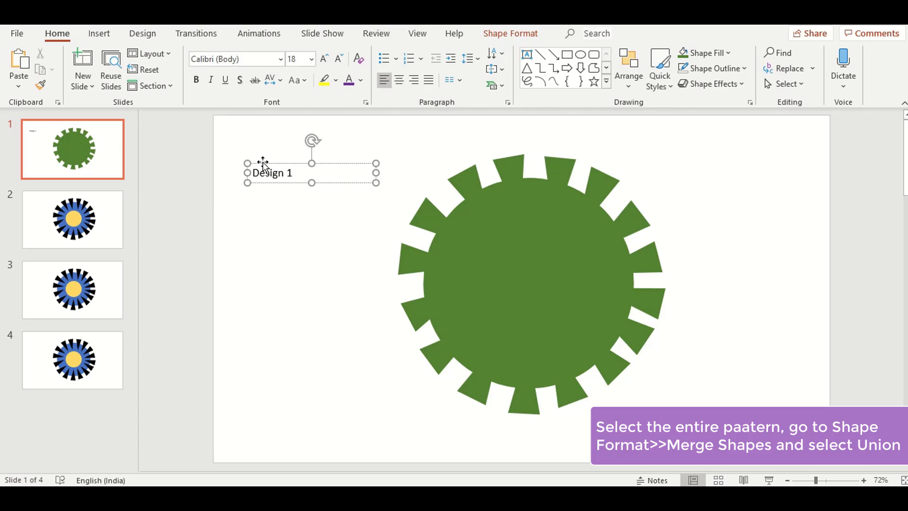
- Style the title Algerian, purple, 48 pt, widen its box, then move to slide 2
{"action": "left_click", "coordinate": [280, 59]}
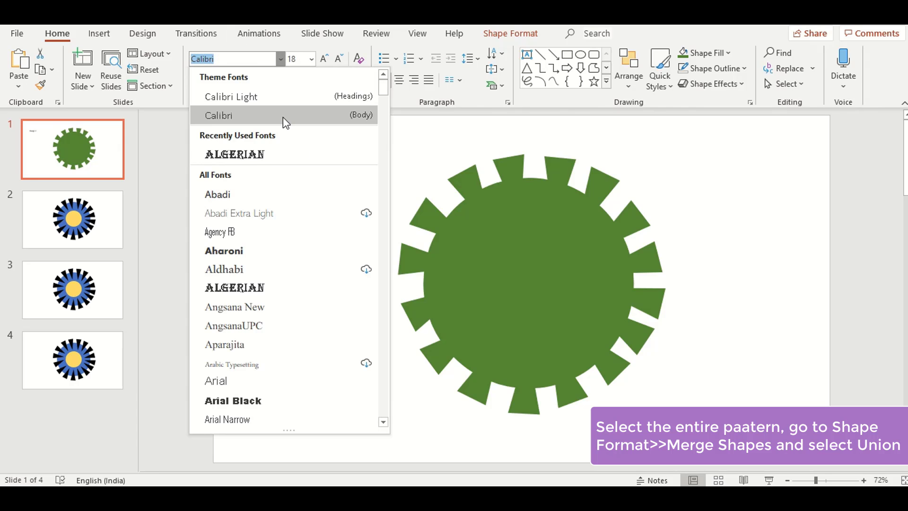
{"action": "left_click", "coordinate": [285, 155]}
{"action": "left_click", "coordinate": [348, 81]}
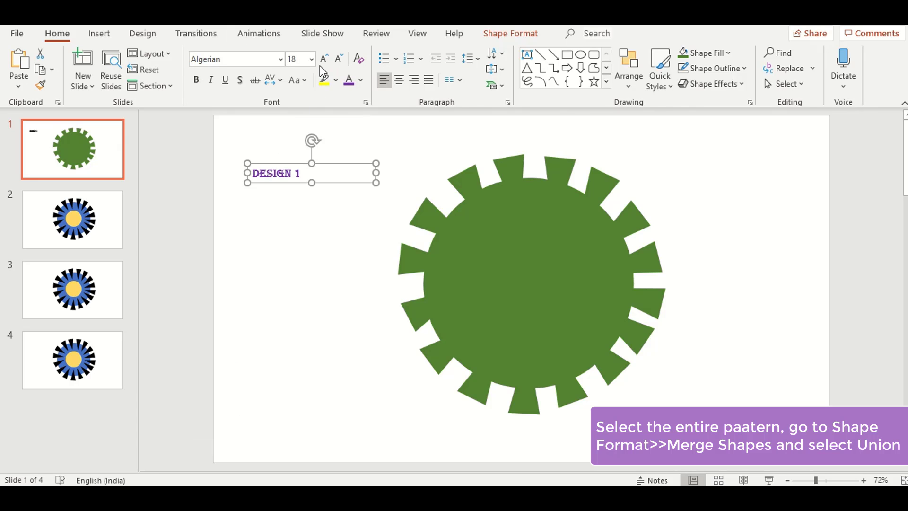
{"action": "left_click", "coordinate": [325, 59]}
{"action": "left_click", "coordinate": [325, 59]}
{"action": "left_click", "coordinate": [325, 59]}
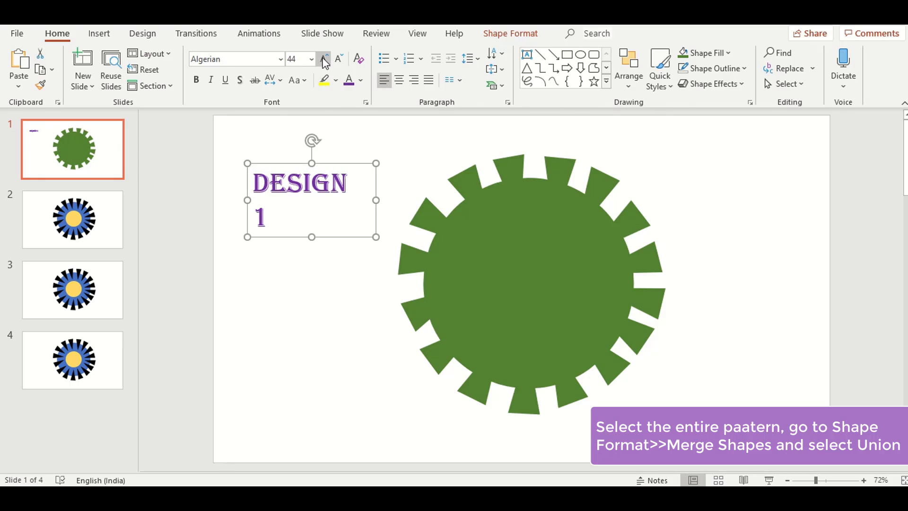
{"action": "left_click", "coordinate": [325, 59]}
{"action": "left_click_drag", "start_coordinate": [376, 204], "coordinate": [394, 204]}
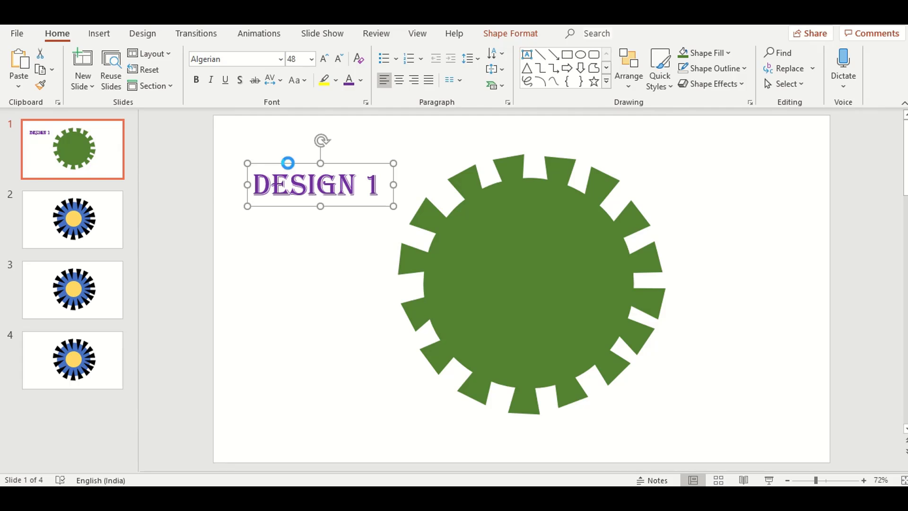
{"action": "left_click", "coordinate": [118, 232]}
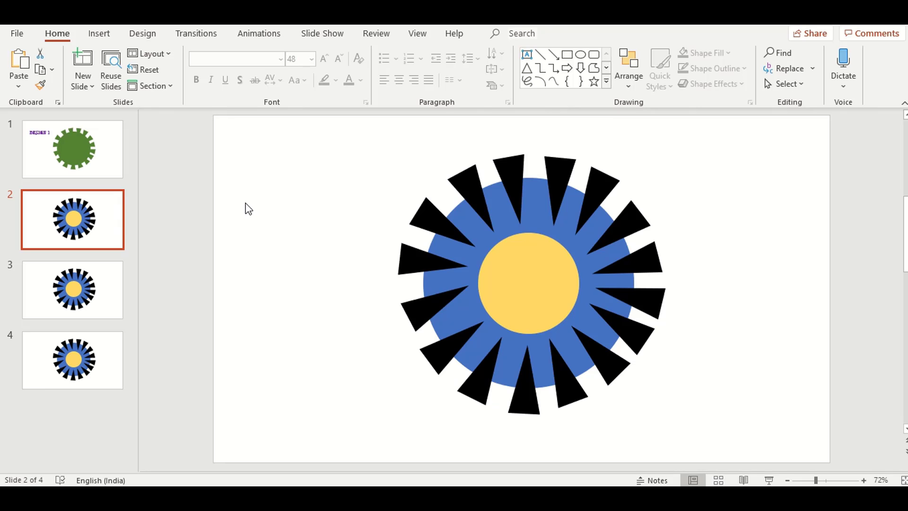
- Paste the title onto slide 2, change it to 'DESIGN 2', and place it top-left
{"action": "key", "text": "ctrl+v"}
{"action": "left_click", "coordinate": [382, 182]}
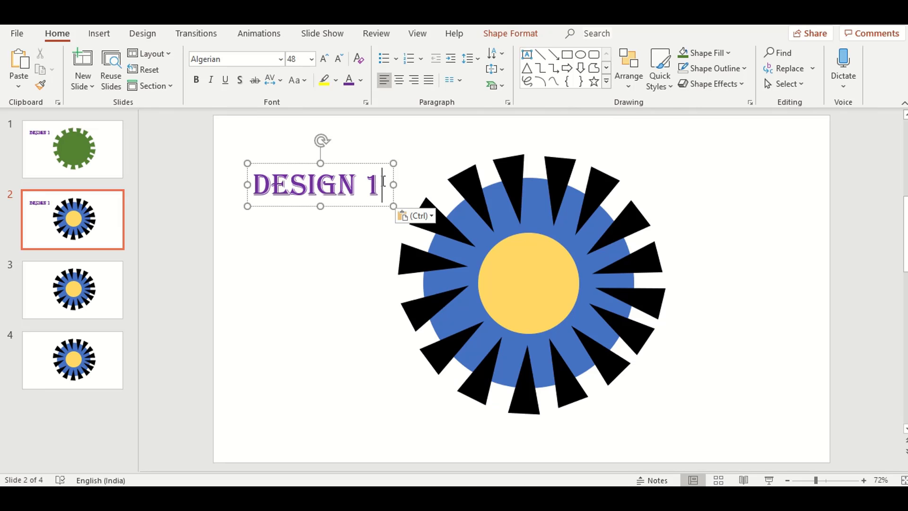
{"action": "key", "text": "BackSpace"}
{"action": "type", "text": "2"}
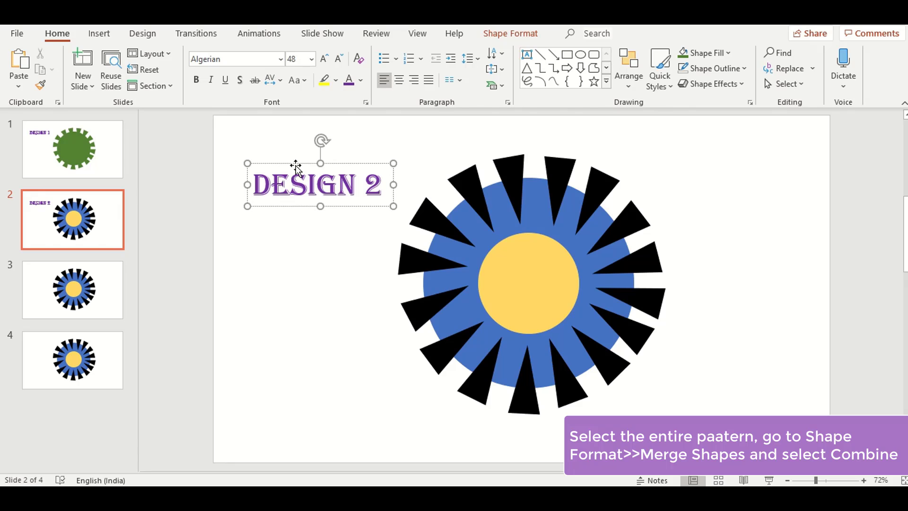
{"action": "left_click_drag", "start_coordinate": [296, 169], "coordinate": [267, 151]}
{"action": "left_click", "coordinate": [357, 254]}
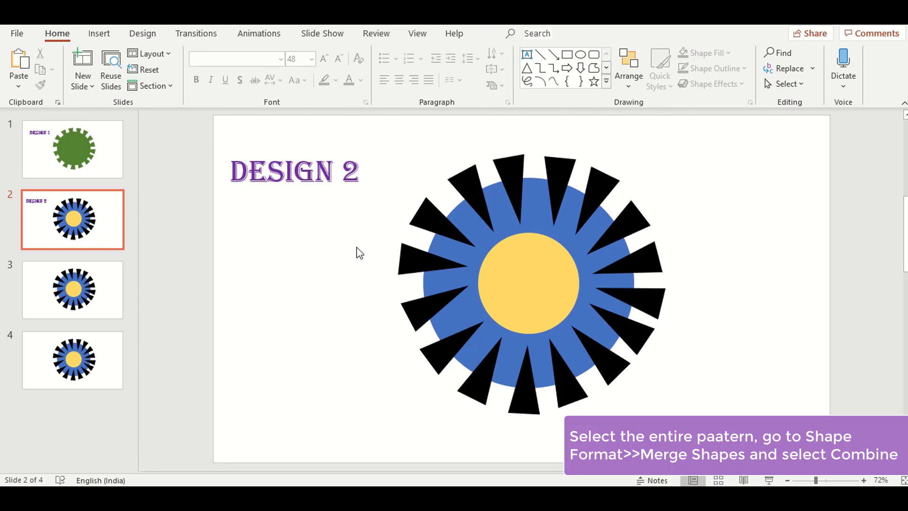
- Combine all sunburst pieces into one orange-filled shape, then go to slide 3
{"action": "left_click_drag", "start_coordinate": [359, 129], "coordinate": [736, 461]}
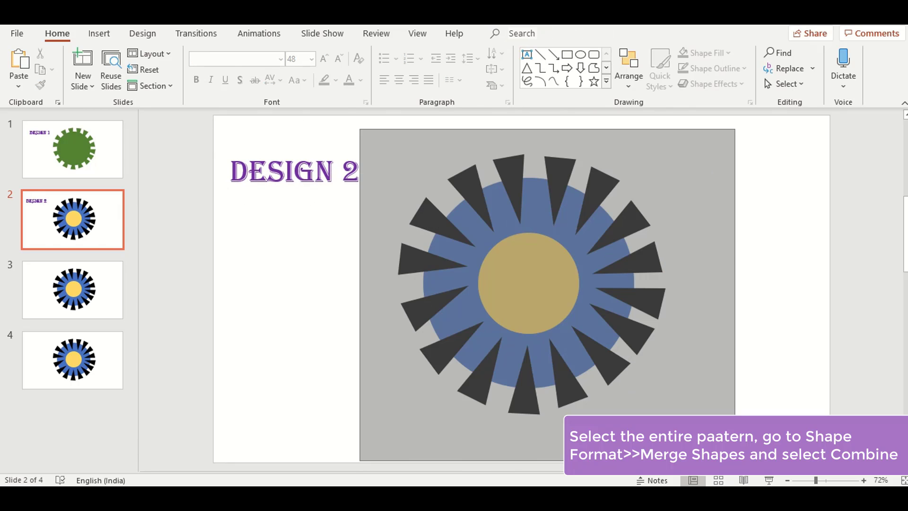
{"action": "left_click", "coordinate": [513, 34]}
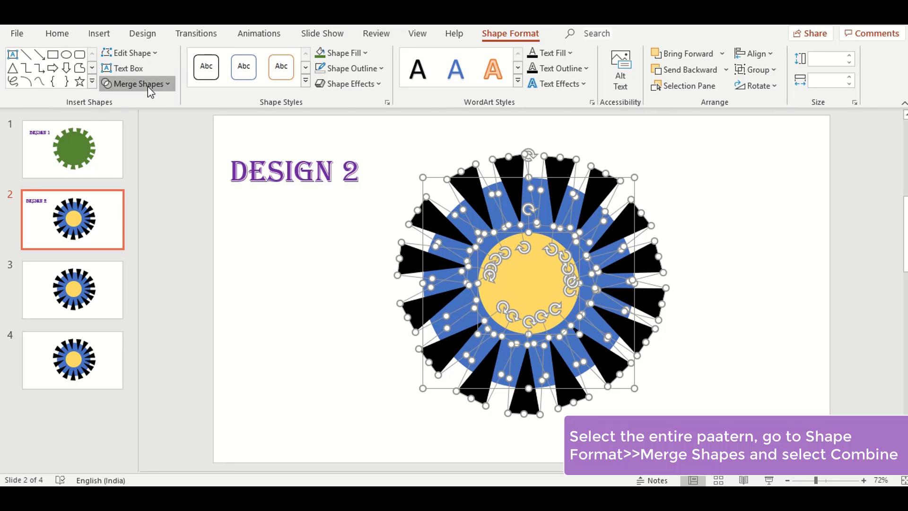
{"action": "left_click", "coordinate": [147, 86]}
{"action": "left_click", "coordinate": [141, 122]}
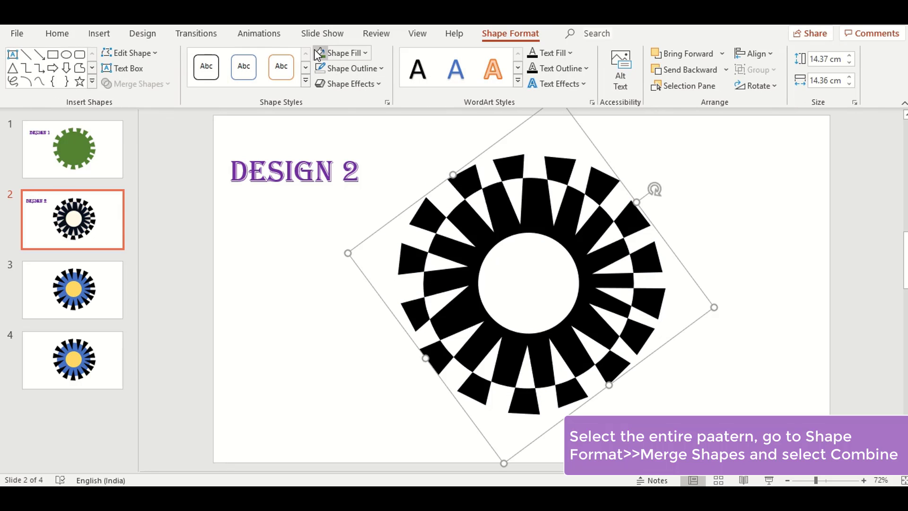
{"action": "left_click", "coordinate": [356, 54]}
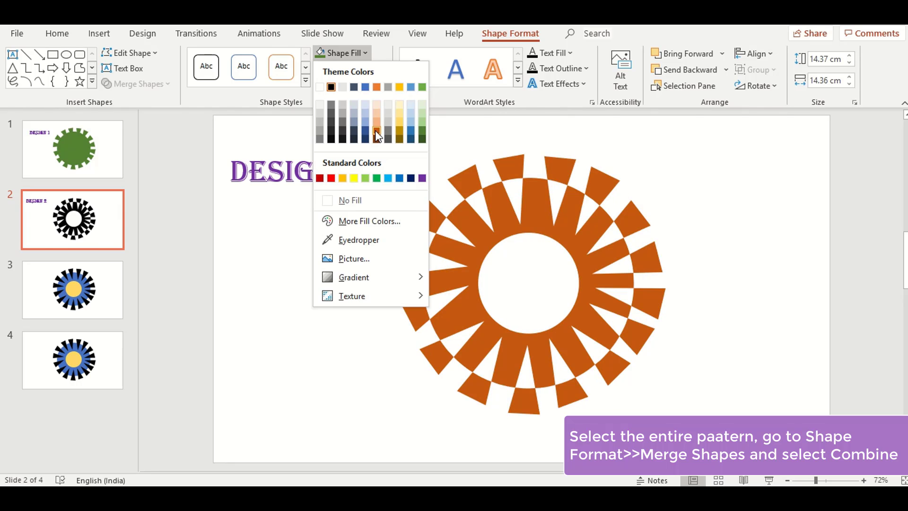
{"action": "left_click", "coordinate": [378, 136]}
{"action": "left_click", "coordinate": [811, 194]}
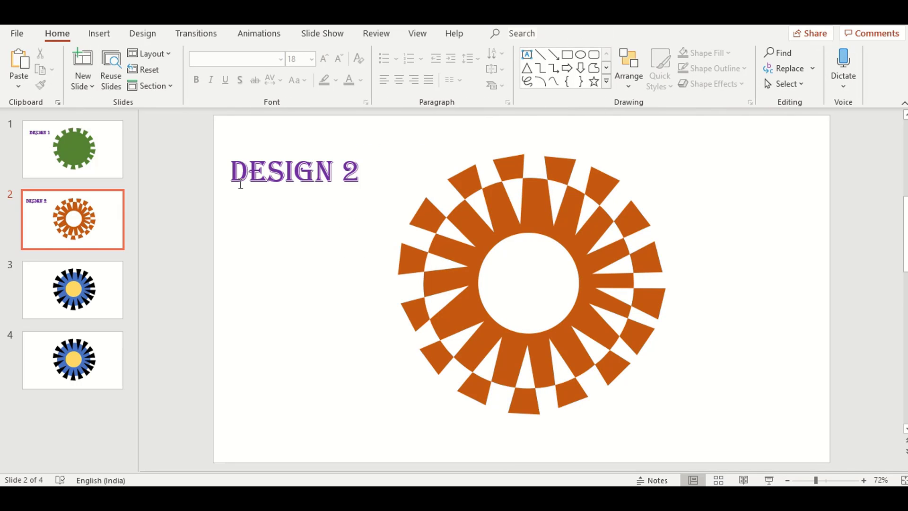
{"action": "left_click", "coordinate": [106, 305]}
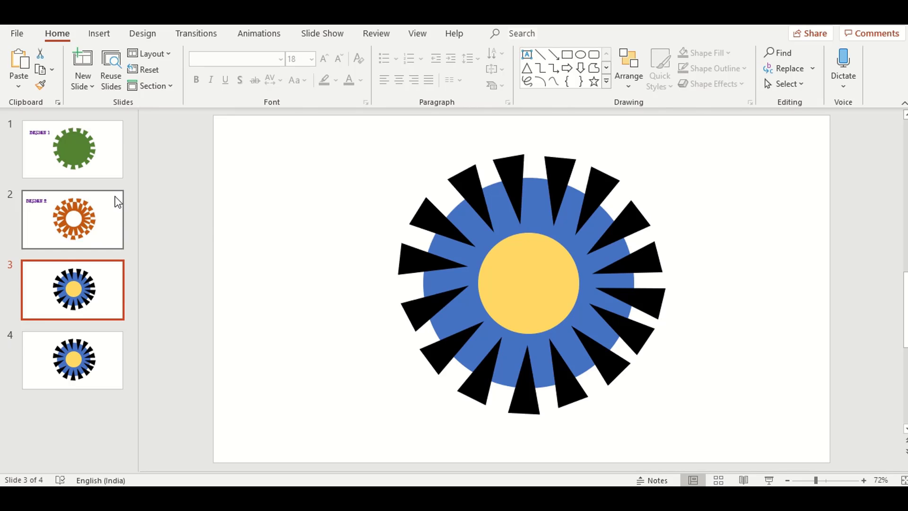
- Delete the accidentally inserted slide 2 Slide Zoom from slide 3
{"action": "left_click_drag", "start_coordinate": [115, 199], "coordinate": [265, 177]}
{"action": "left_click", "coordinate": [229, 302]}
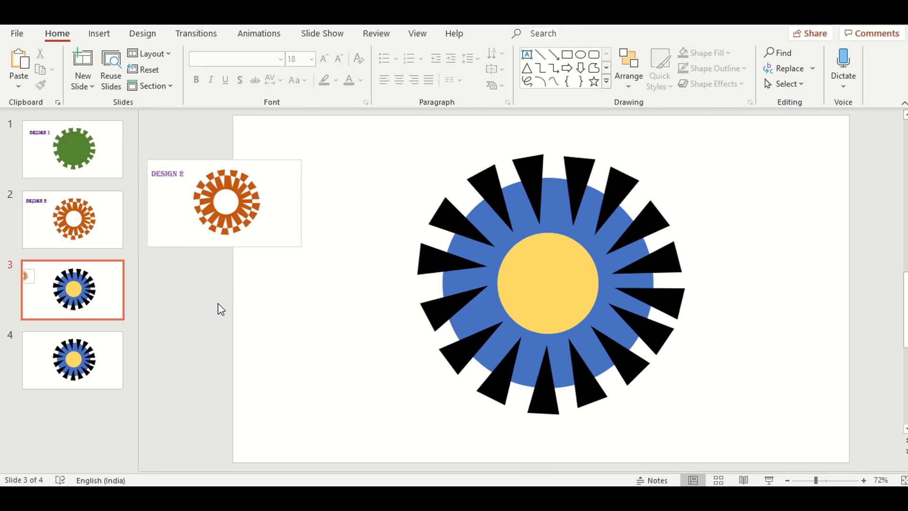
{"action": "left_click", "coordinate": [240, 185]}
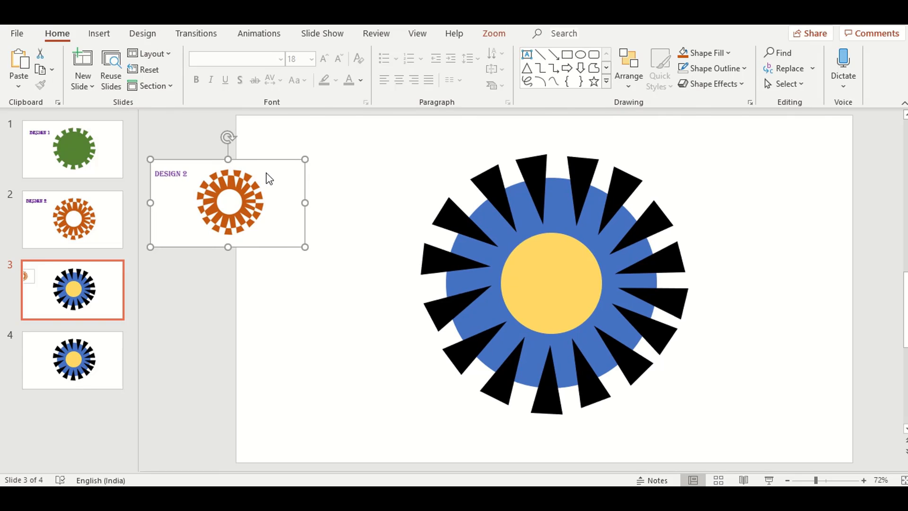
{"action": "key", "text": "Delete"}
- Copy slide 2's title onto slide 3, change it to 'DESIGN 3', and select the sunburst
{"action": "left_click", "coordinate": [88, 219]}
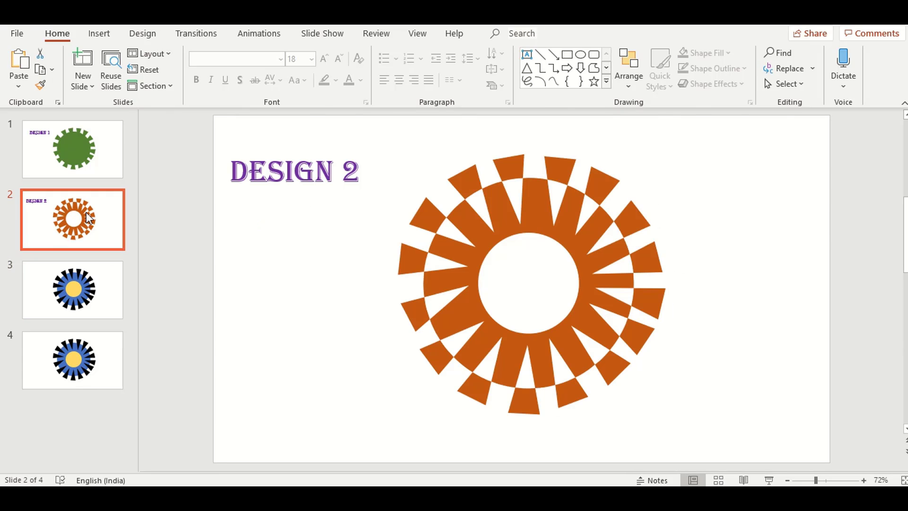
{"action": "left_click", "coordinate": [279, 170]}
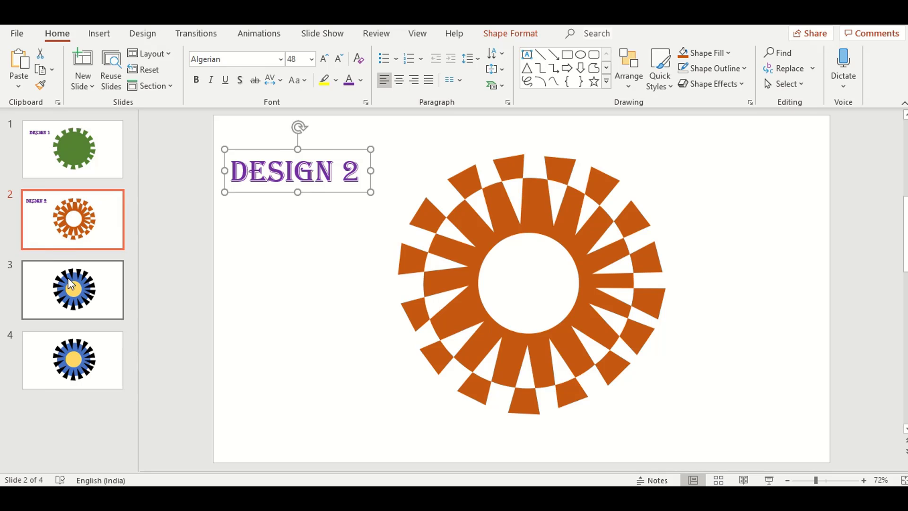
{"action": "left_click", "coordinate": [71, 284]}
{"action": "key", "text": "ctrl+v"}
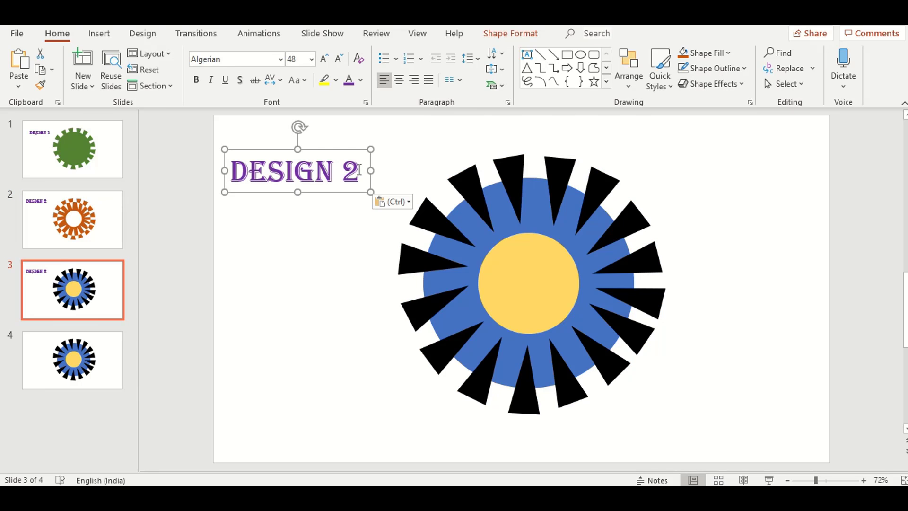
{"action": "left_click", "coordinate": [362, 171]}
{"action": "key", "text": "BackSpace"}
{"action": "type", "text": "3"}
{"action": "left_click", "coordinate": [737, 176]}
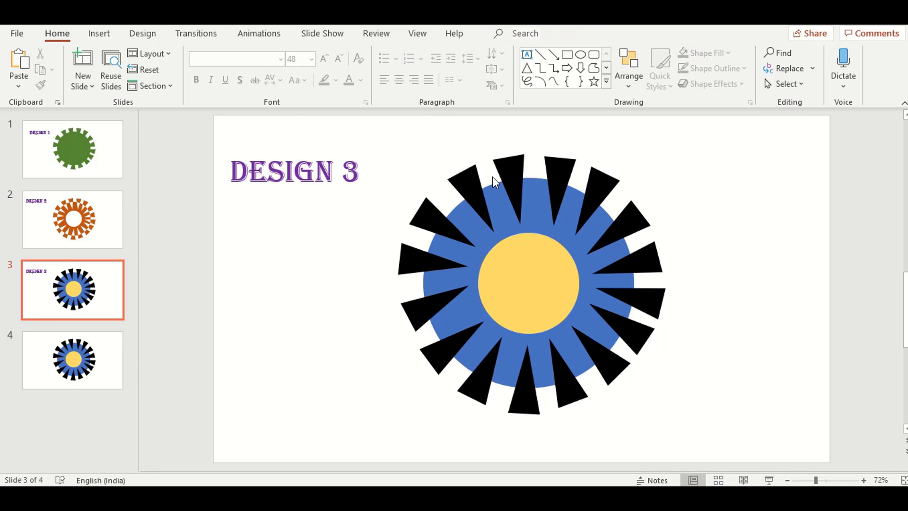
{"action": "mouse_move", "coordinate": [368, 132]}
{"action": "left_mouse_down"}
{"action": "mouse_move", "coordinate": [466, 402]}
{"action": "mouse_move", "coordinate": [798, 453]}
{"action": "left_mouse_up"}
- Merge the selected sunburst pieces with Subtract into a single ring shape
{"action": "left_click", "coordinate": [510, 33]}
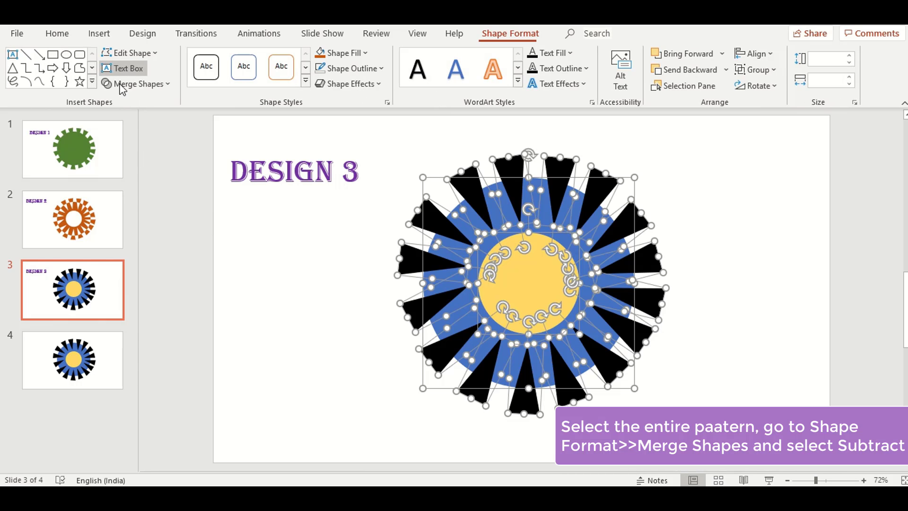
{"action": "left_click", "coordinate": [142, 84]}
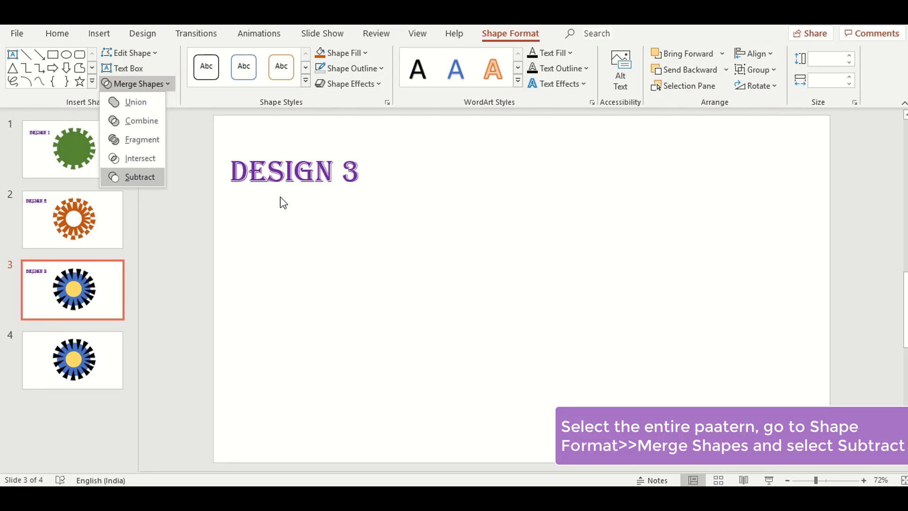
{"action": "left_click", "coordinate": [154, 177]}
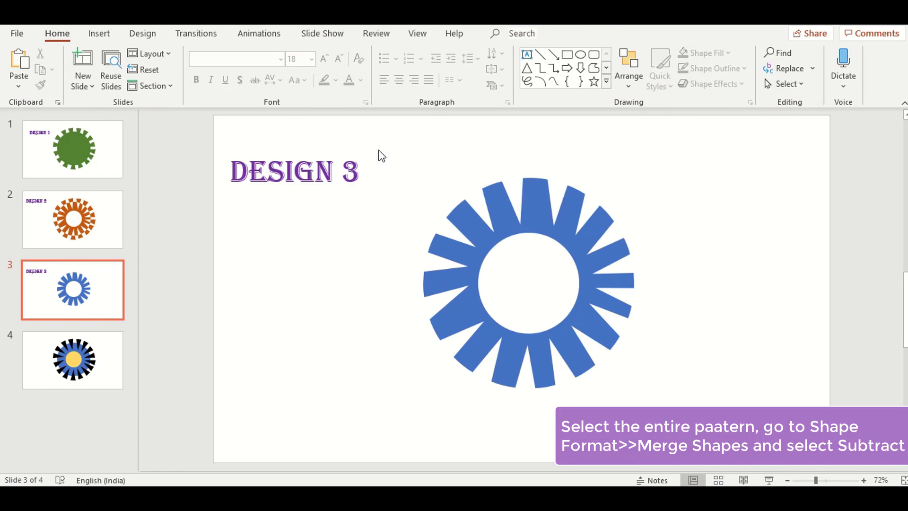
- Fill the ring red and move on to slide 4
{"action": "left_click_drag", "start_coordinate": [379, 149], "coordinate": [742, 420]}
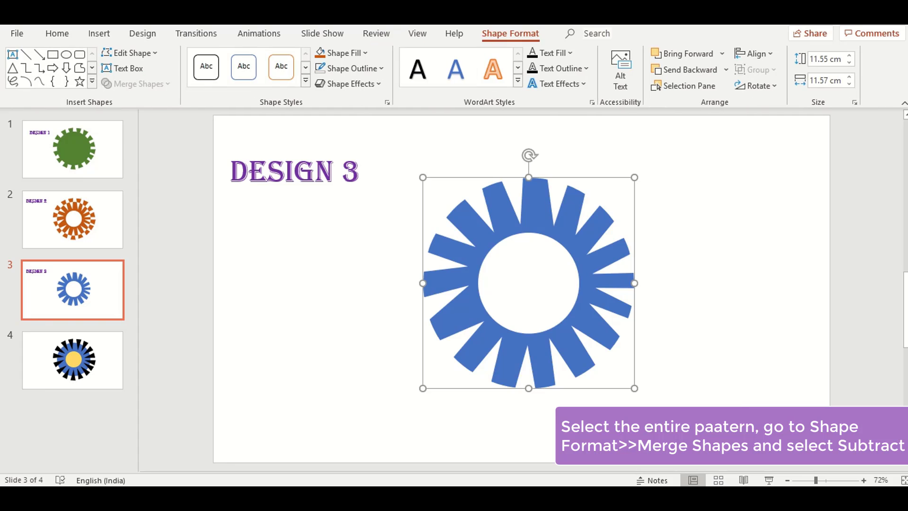
{"action": "left_click", "coordinate": [353, 55]}
{"action": "left_click", "coordinate": [332, 178]}
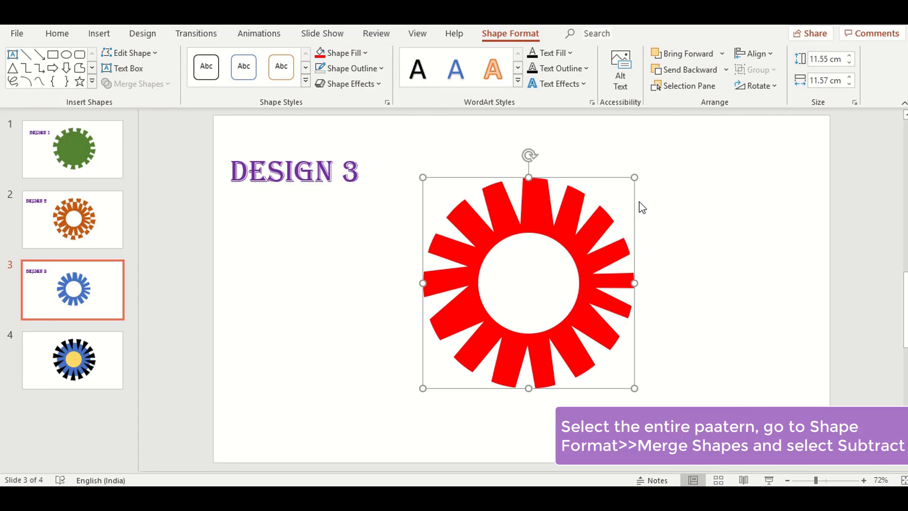
{"action": "left_click", "coordinate": [720, 199]}
{"action": "left_click", "coordinate": [86, 353]}
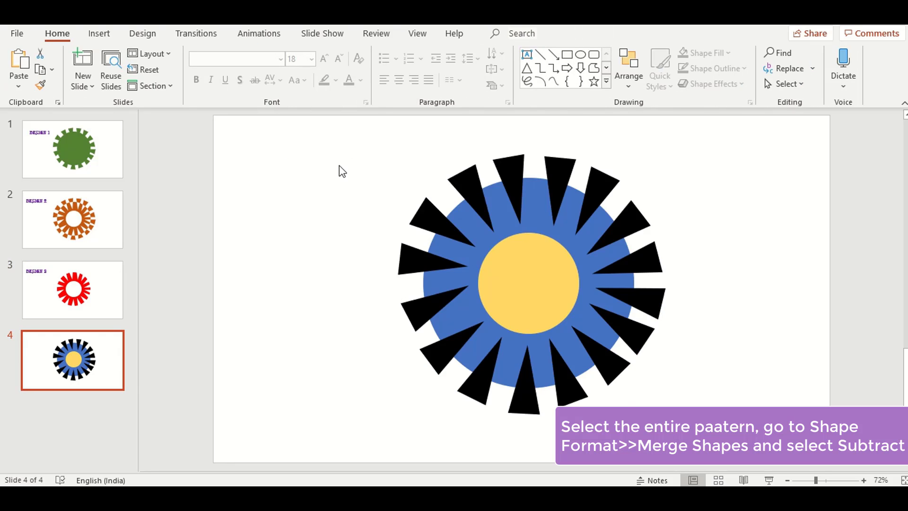
- Copy slide 3's title onto slide 4, change it to 'DESIGN 4', and select the sunburst
{"action": "left_click_drag", "start_coordinate": [321, 134], "coordinate": [729, 445]}
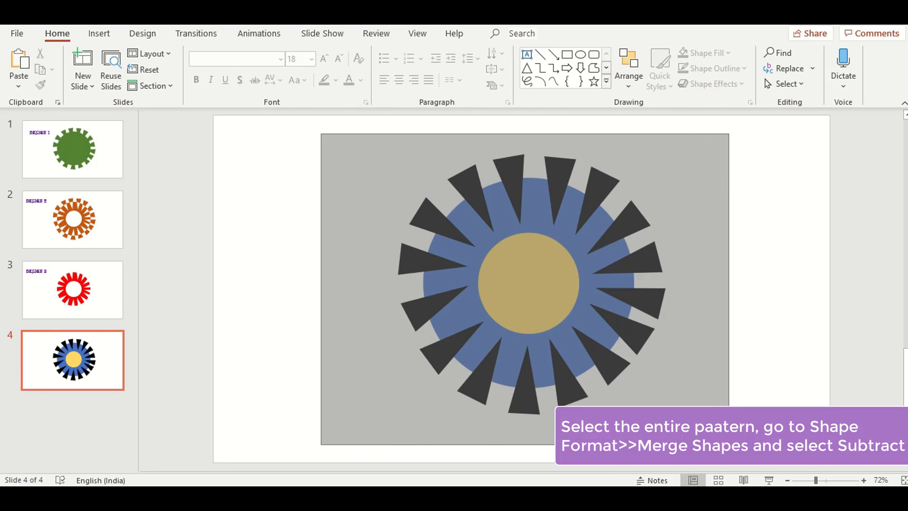
{"action": "left_click", "coordinate": [95, 303]}
{"action": "left_click", "coordinate": [261, 163]}
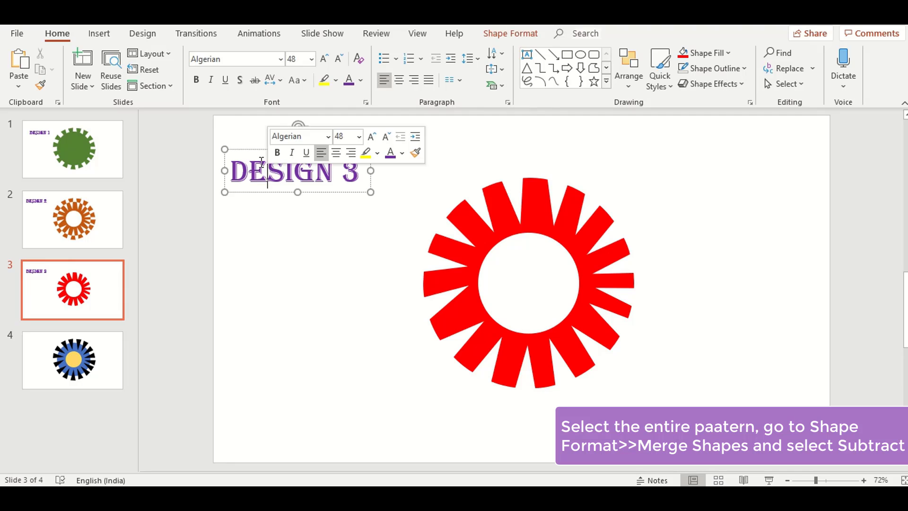
{"action": "left_click", "coordinate": [99, 358]}
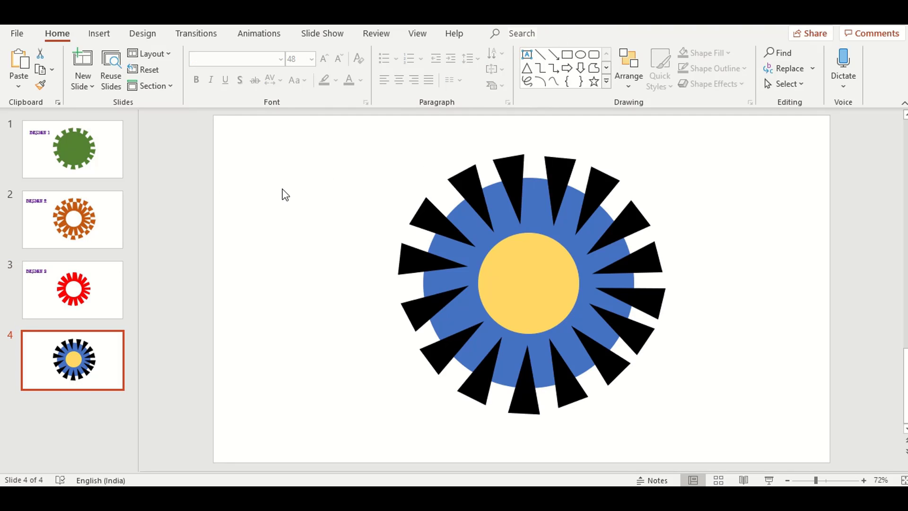
{"action": "key", "text": "ctrl+v"}
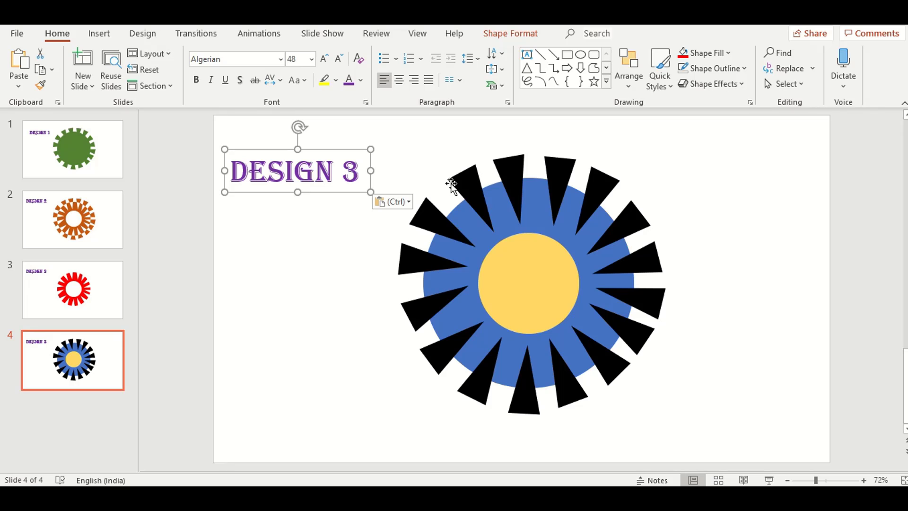
{"action": "left_click", "coordinate": [360, 169]}
{"action": "key", "text": "BackSpace"}
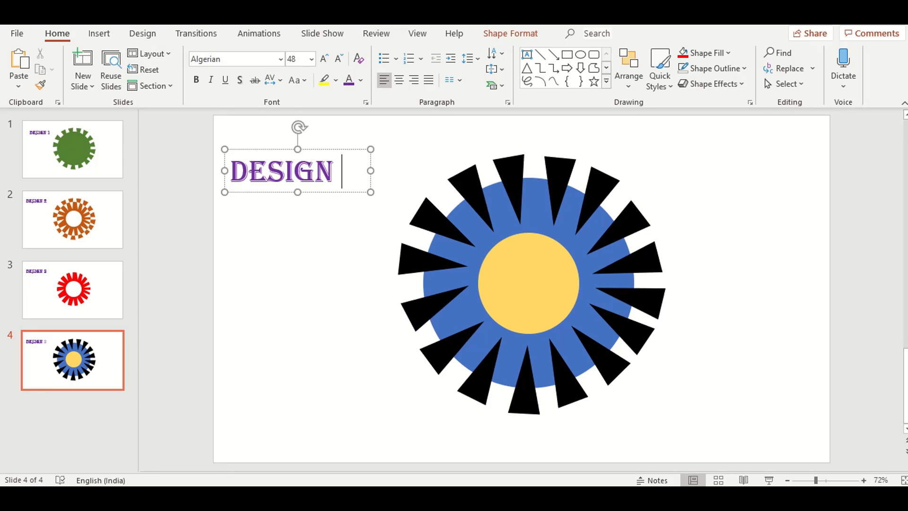
{"action": "type", "text": "4"}
{"action": "left_click", "coordinate": [663, 176]}
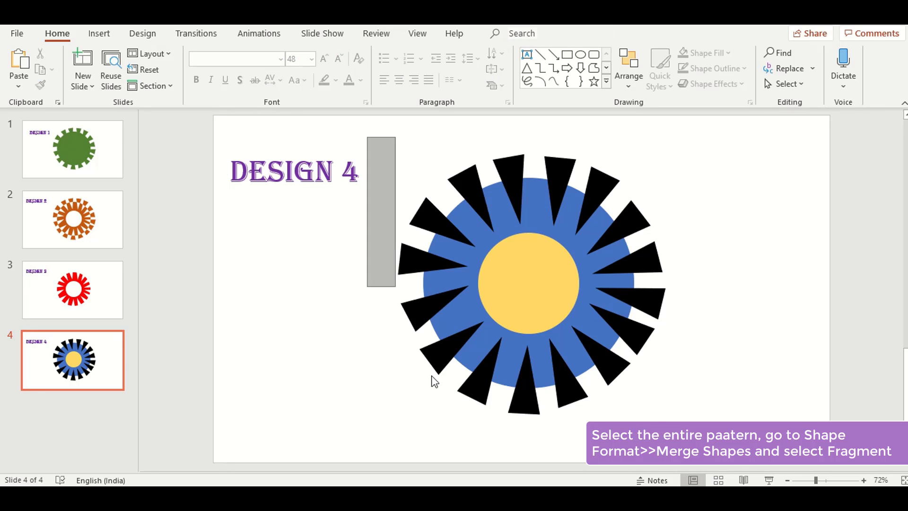
{"action": "left_click_drag", "start_coordinate": [367, 137], "coordinate": [728, 426]}
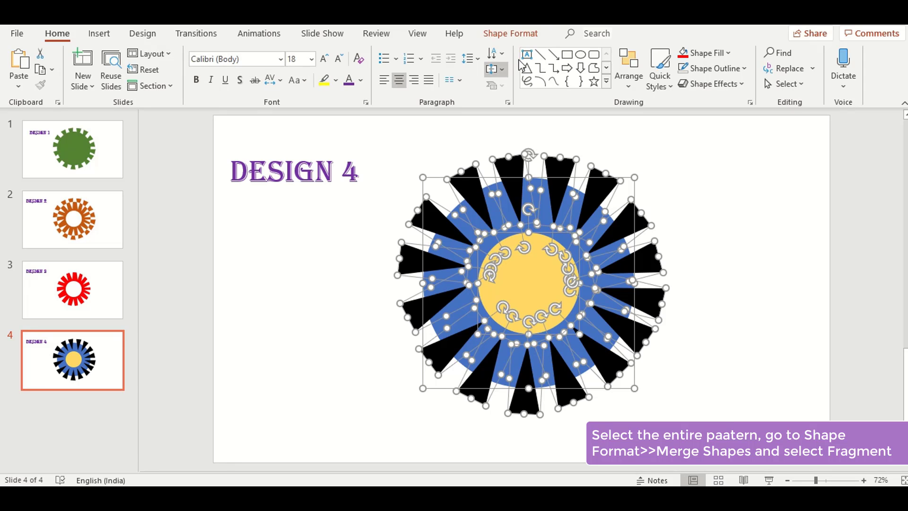
- Fragment the slide 4 sunburst pattern with Merge Shapes, reselecting all pieces and fragmenting again
{"action": "left_click", "coordinate": [507, 33]}
{"action": "left_click", "coordinate": [149, 84]}
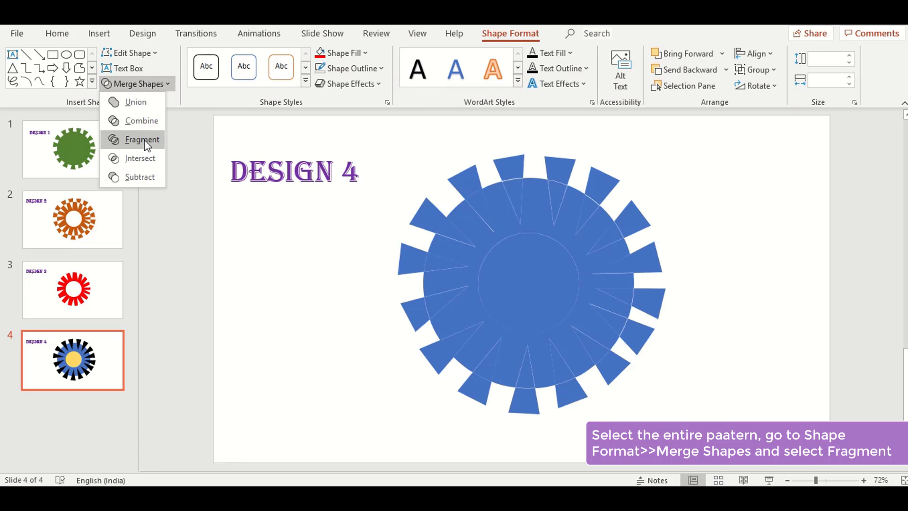
{"action": "left_click", "coordinate": [143, 139]}
{"action": "left_click", "coordinate": [751, 210]}
{"action": "left_click", "coordinate": [645, 300]}
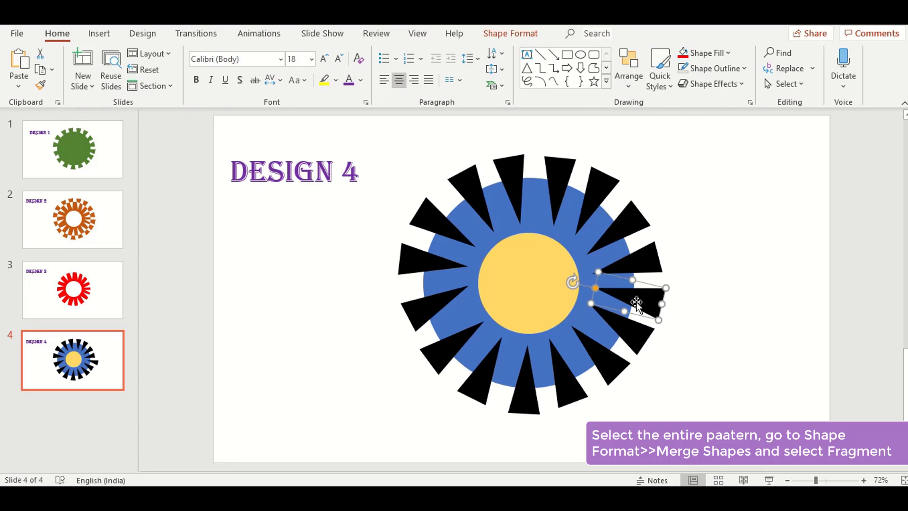
{"action": "mouse_move", "coordinate": [368, 129]}
{"action": "left_mouse_down"}
{"action": "mouse_move", "coordinate": [702, 416]}
{"action": "mouse_move", "coordinate": [727, 451]}
{"action": "left_mouse_up"}
{"action": "left_click", "coordinate": [511, 33]}
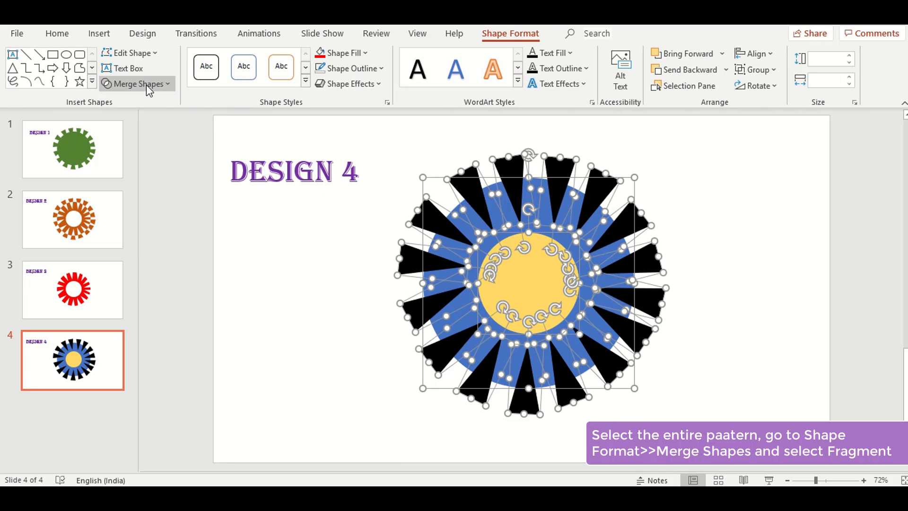
{"action": "left_click", "coordinate": [137, 84]}
{"action": "left_click", "coordinate": [141, 141]}
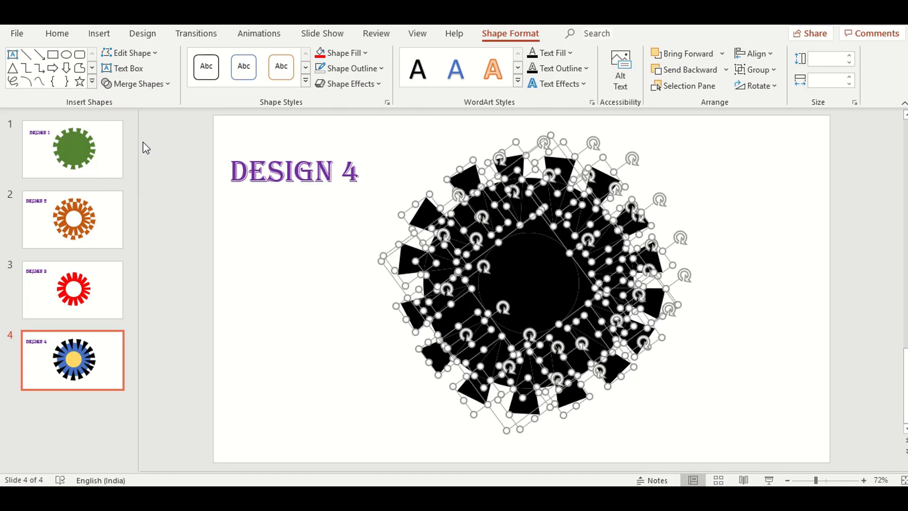
{"action": "left_click", "coordinate": [749, 212]}
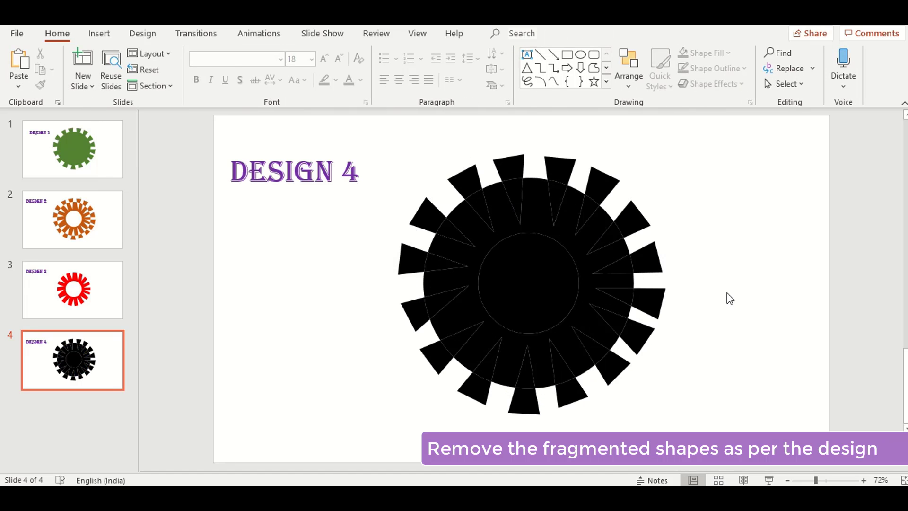
- Test-drag several wedge fragments out to the left, then undo those moves
{"action": "mouse_move", "coordinate": [599, 211]}
{"action": "left_mouse_down"}
{"action": "mouse_move", "coordinate": [397, 219]}
{"action": "mouse_move", "coordinate": [335, 234]}
{"action": "left_mouse_up"}
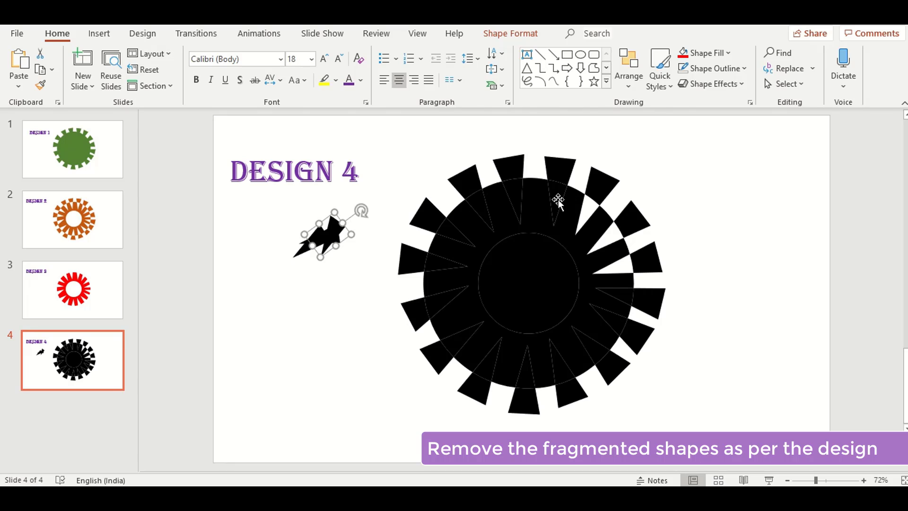
{"action": "left_click_drag", "start_coordinate": [558, 200], "coordinate": [317, 244]}
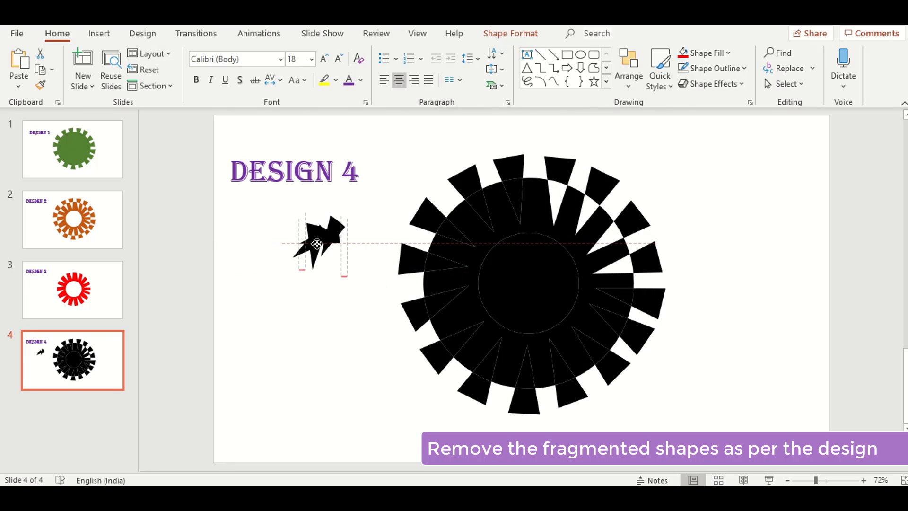
{"action": "left_click_drag", "start_coordinate": [317, 244], "coordinate": [317, 244]}
{"action": "left_click_drag", "start_coordinate": [511, 201], "coordinate": [322, 237]}
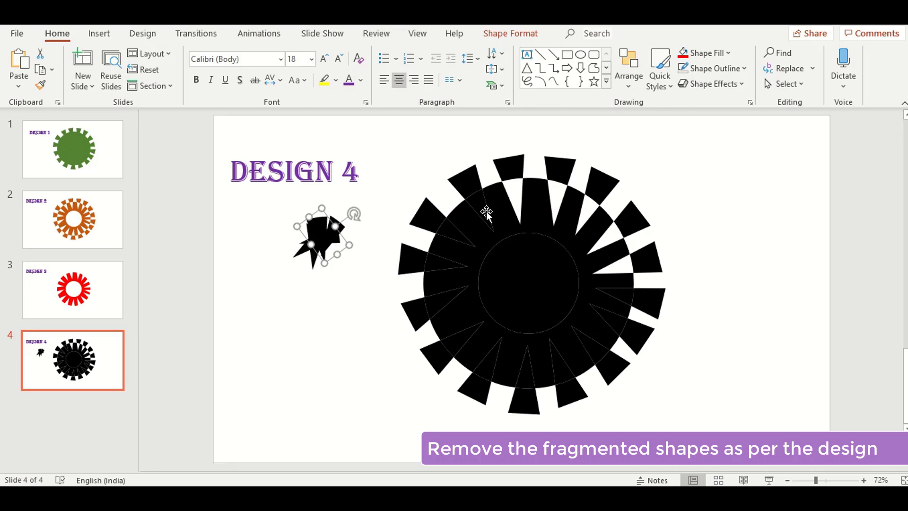
{"action": "left_click_drag", "start_coordinate": [486, 210], "coordinate": [319, 242]}
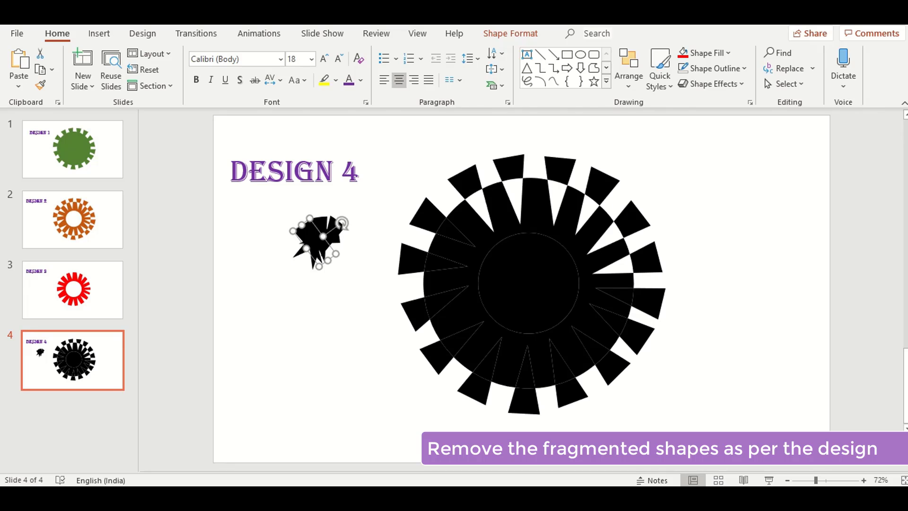
{"action": "key", "text": "ctrl+z"}
{"action": "key", "text": "ctrl+z"}
{"action": "key", "text": "ctrl+z"}
{"action": "key", "text": "ctrl+z"}
{"action": "key", "text": "ctrl+z"}
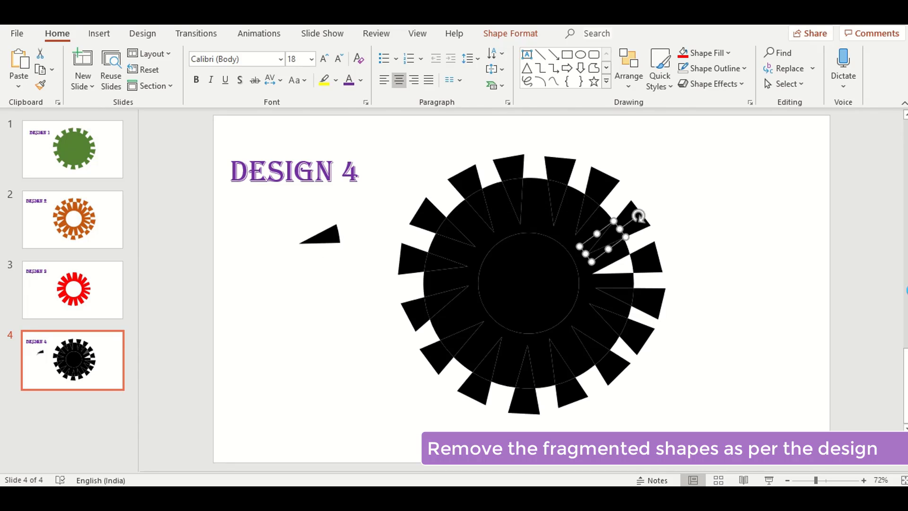
{"action": "key", "text": "ctrl+z"}
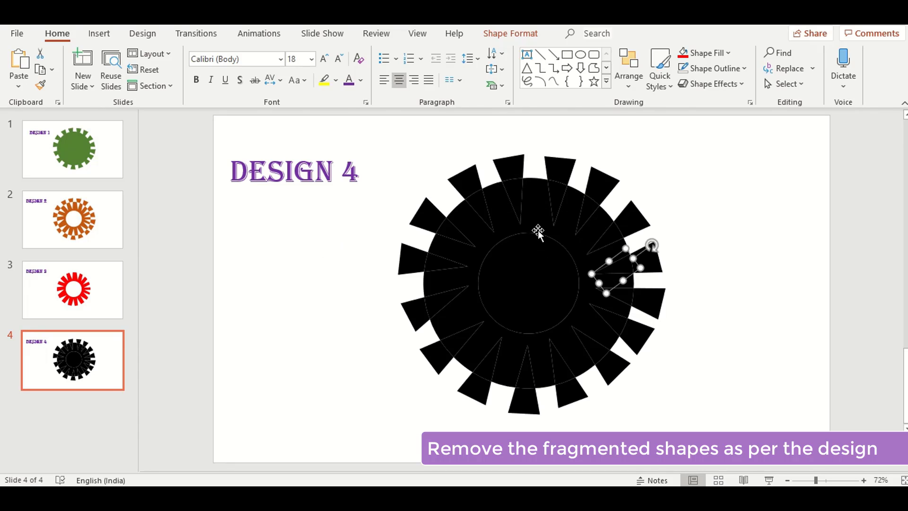
- Push the toothed ring to the slide's right edge and select the wedge sunburst pieces
{"action": "mouse_move", "coordinate": [538, 220]}
{"action": "left_mouse_down"}
{"action": "mouse_move", "coordinate": [686, 212]}
{"action": "mouse_move", "coordinate": [801, 172]}
{"action": "mouse_move", "coordinate": [825, 186]}
{"action": "mouse_move", "coordinate": [819, 227]}
{"action": "mouse_move", "coordinate": [840, 221]}
{"action": "left_mouse_up"}
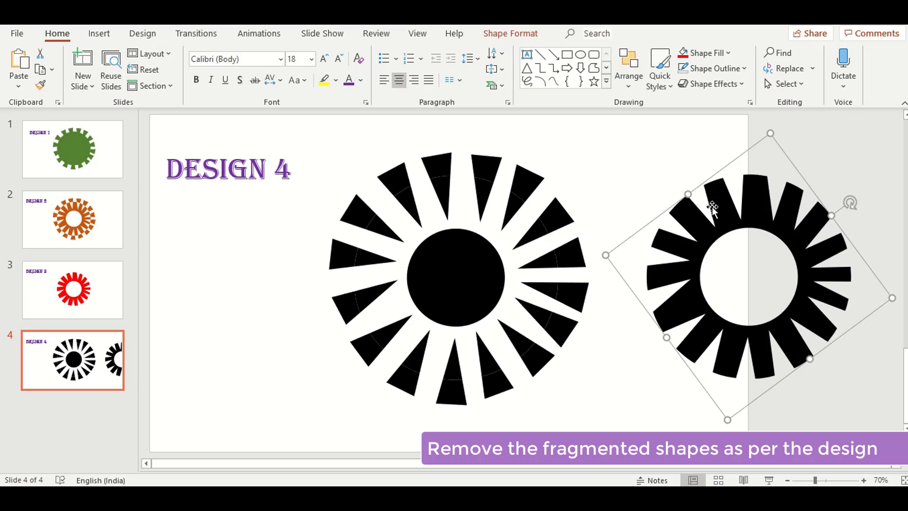
{"action": "left_click_drag", "start_coordinate": [720, 210], "coordinate": [777, 220]}
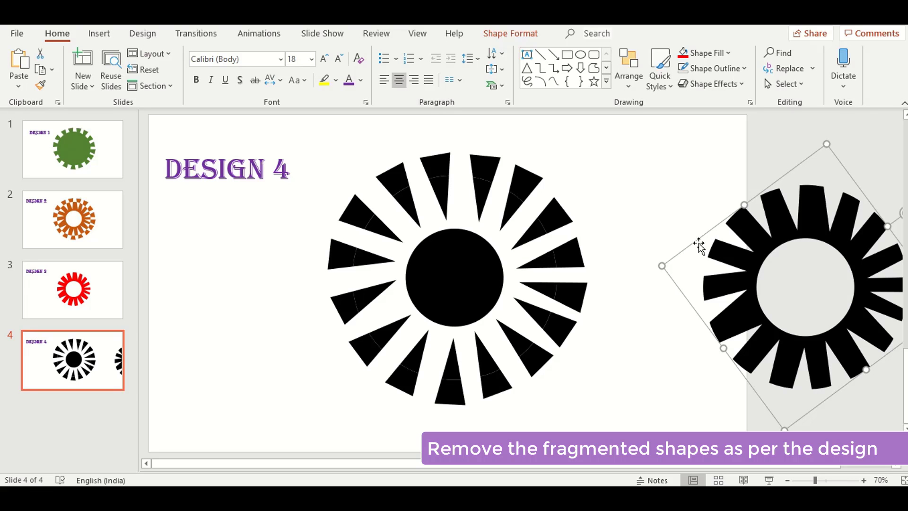
{"action": "left_click_drag", "start_coordinate": [284, 126], "coordinate": [652, 455]}
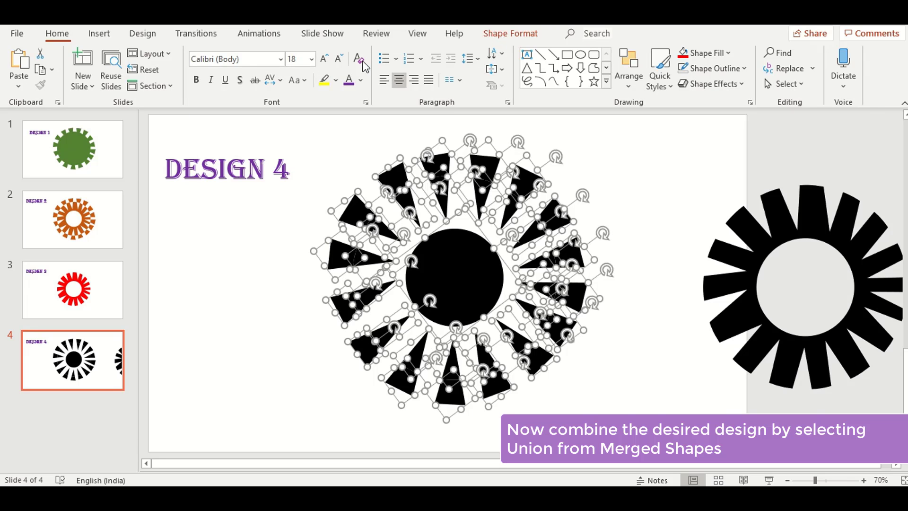
- Union the selected wedges and centre circle into a single sunburst shape
{"action": "left_click", "coordinate": [136, 84]}
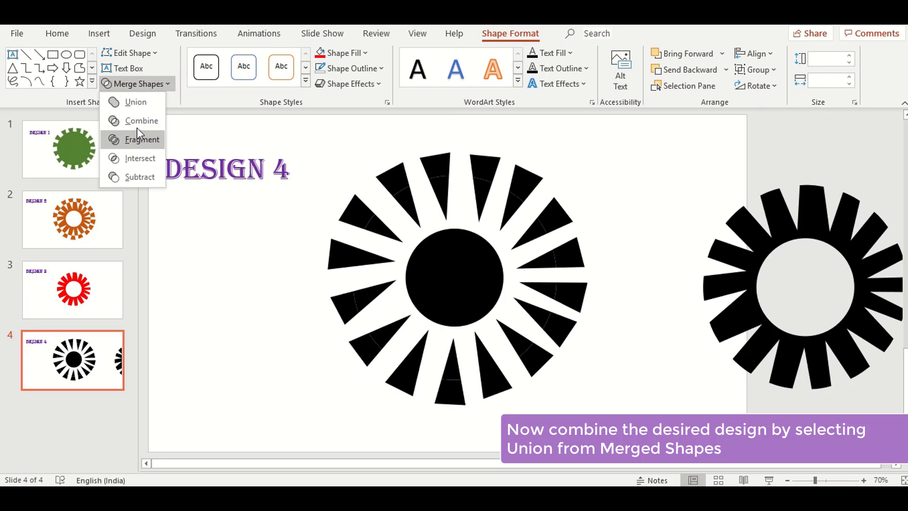
{"action": "left_click", "coordinate": [137, 103]}
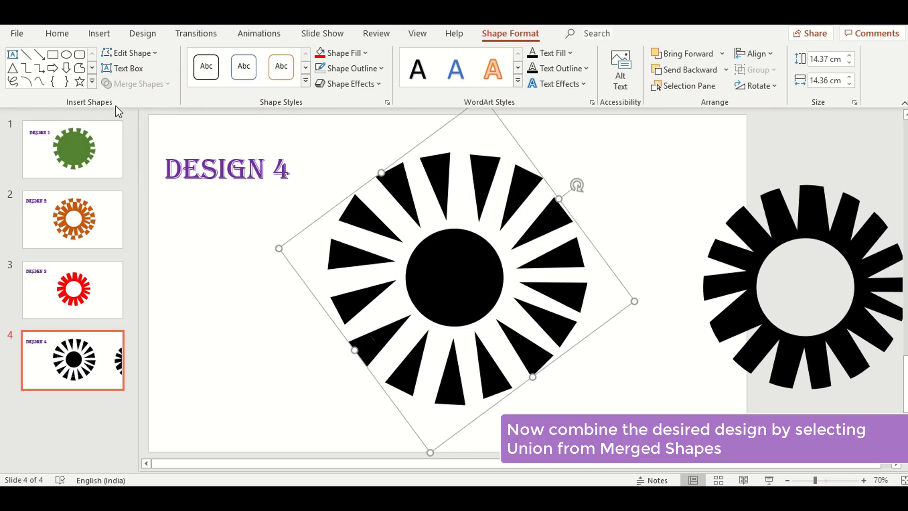
{"action": "left_click", "coordinate": [621, 165]}
{"action": "left_click", "coordinate": [449, 283]}
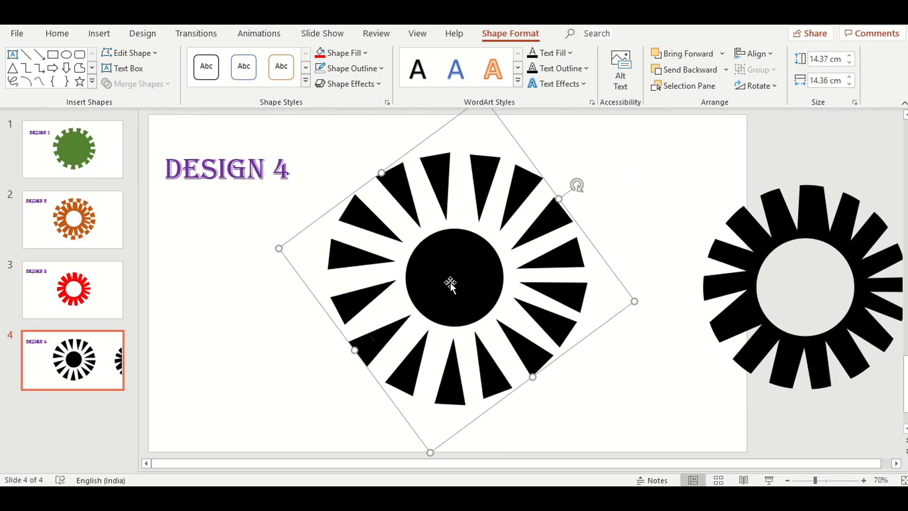
- Fill the sunburst Light Blue and delete the leftover black toothed ring
{"action": "left_click", "coordinate": [342, 52]}
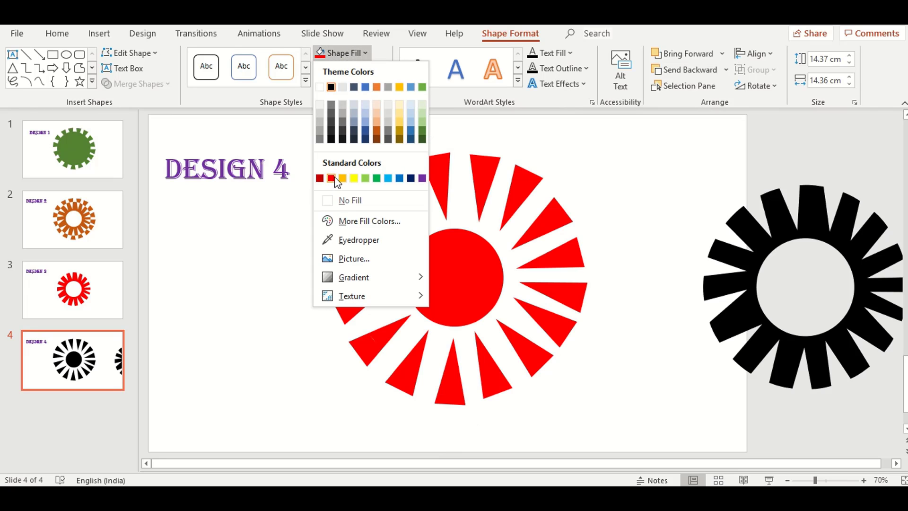
{"action": "left_click", "coordinate": [388, 178]}
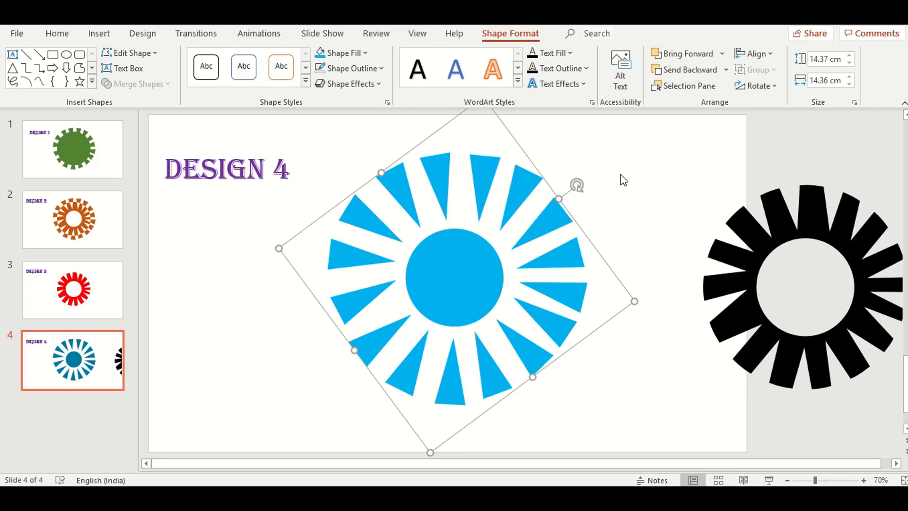
{"action": "left_click", "coordinate": [624, 180]}
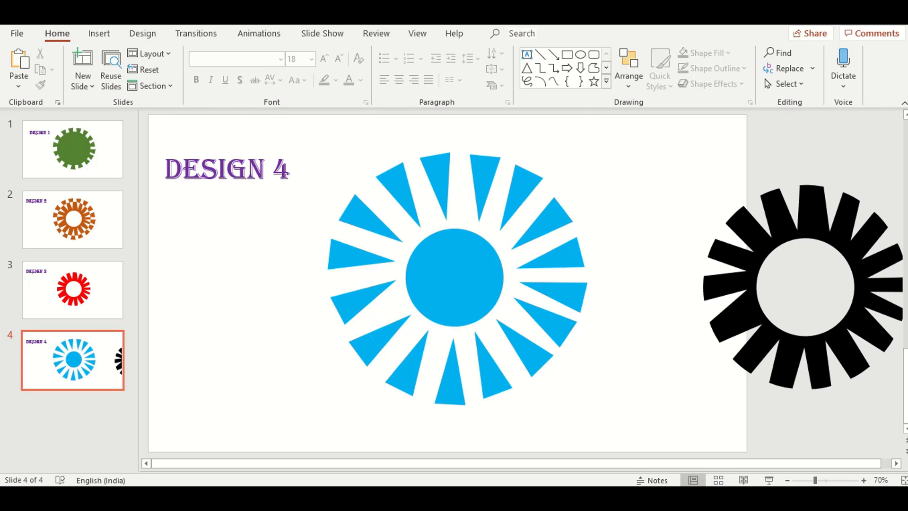
{"action": "left_click_drag", "start_coordinate": [798, 218], "coordinate": [716, 182]}
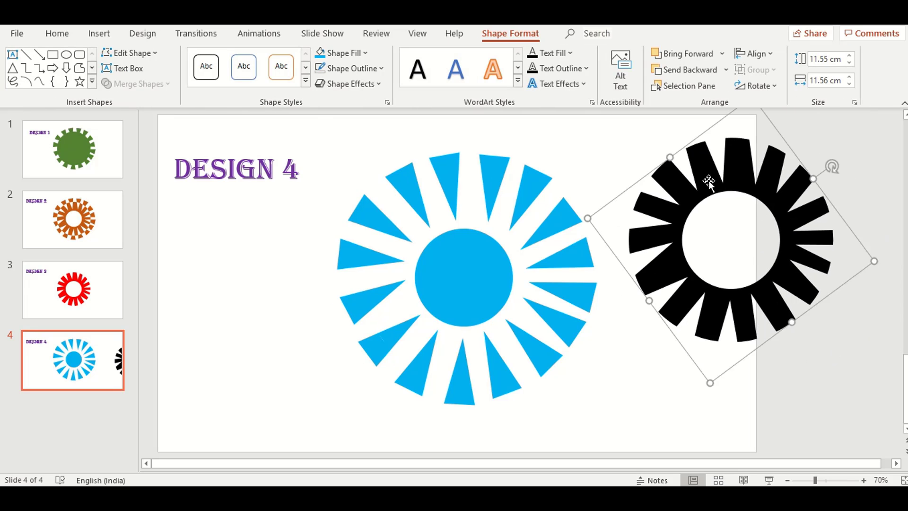
{"action": "key", "text": "Delete"}
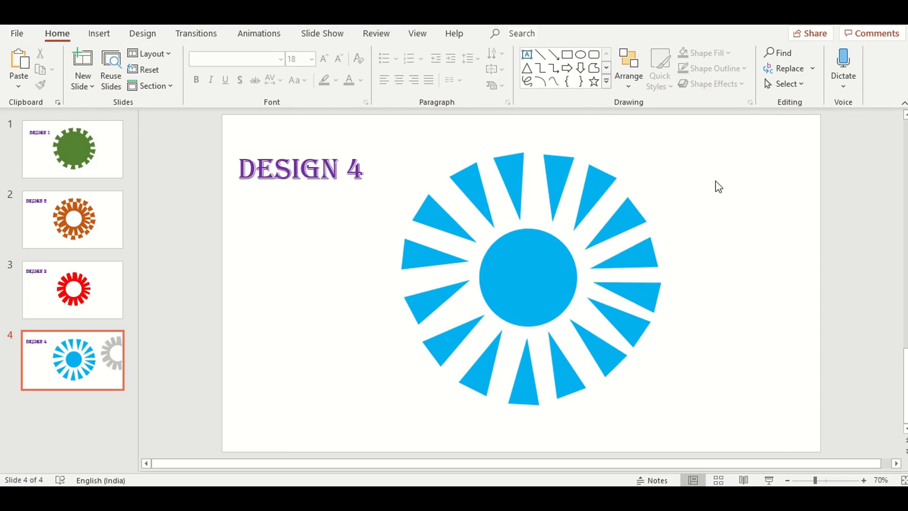